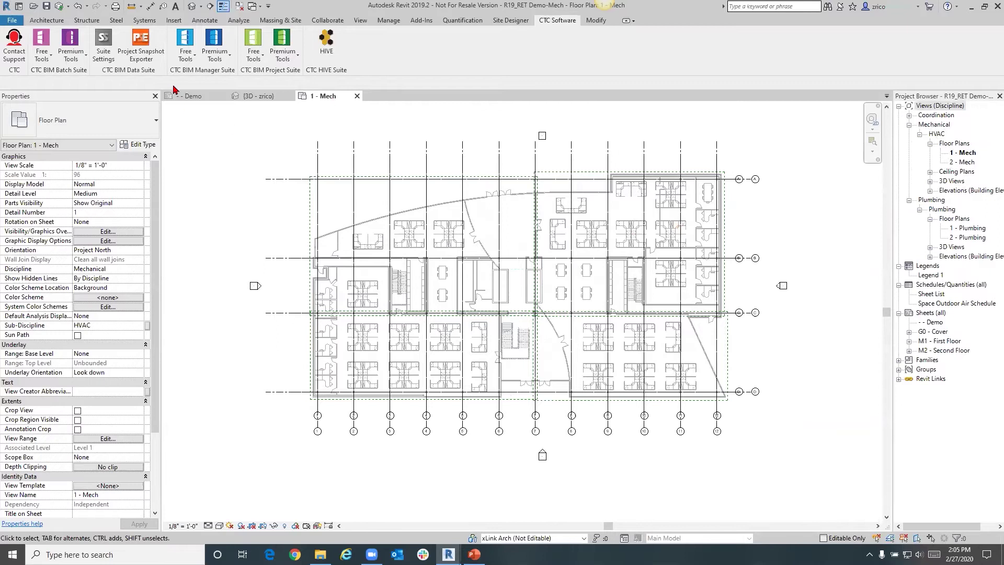
Step: Return to the 1 - Mech floor plan, open the View Creator tool, and resize and reposition its window
left_click(522, 303)
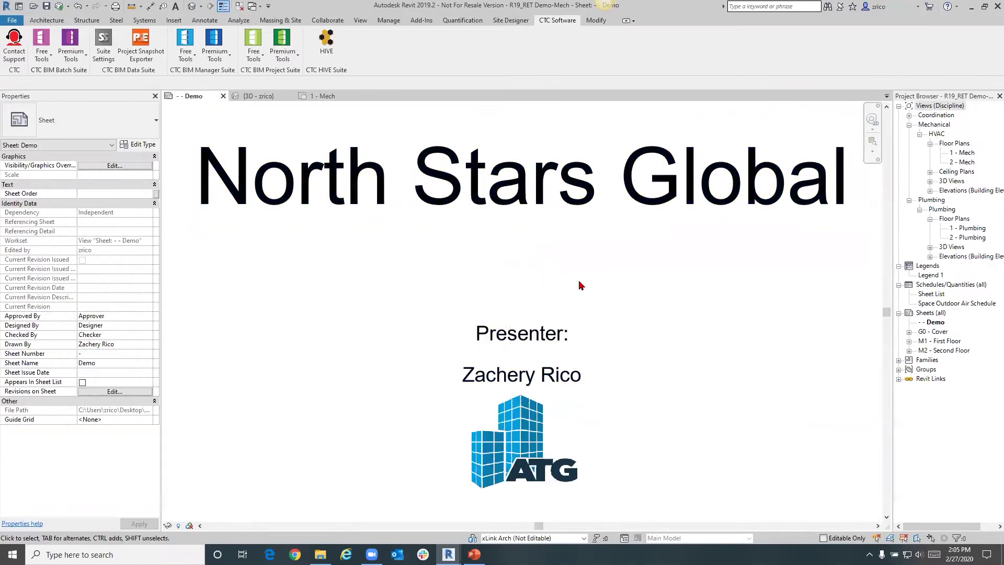
left_click(323, 99)
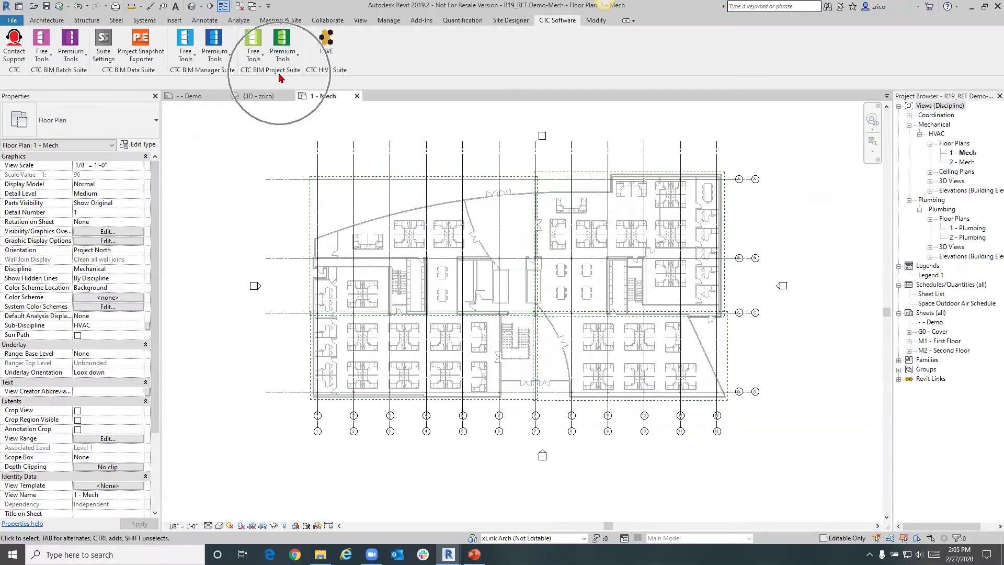
left_click(283, 47)
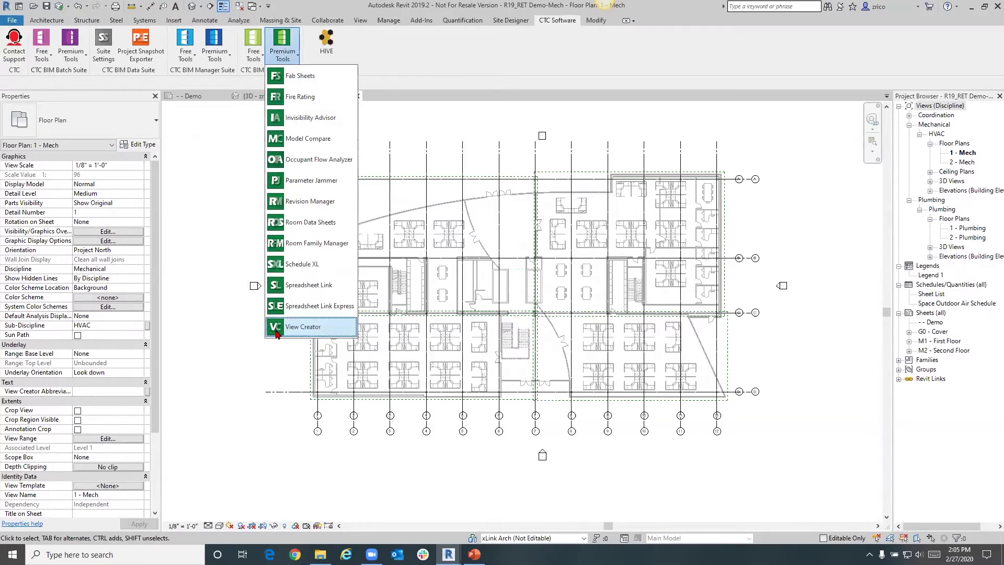
left_click(300, 330)
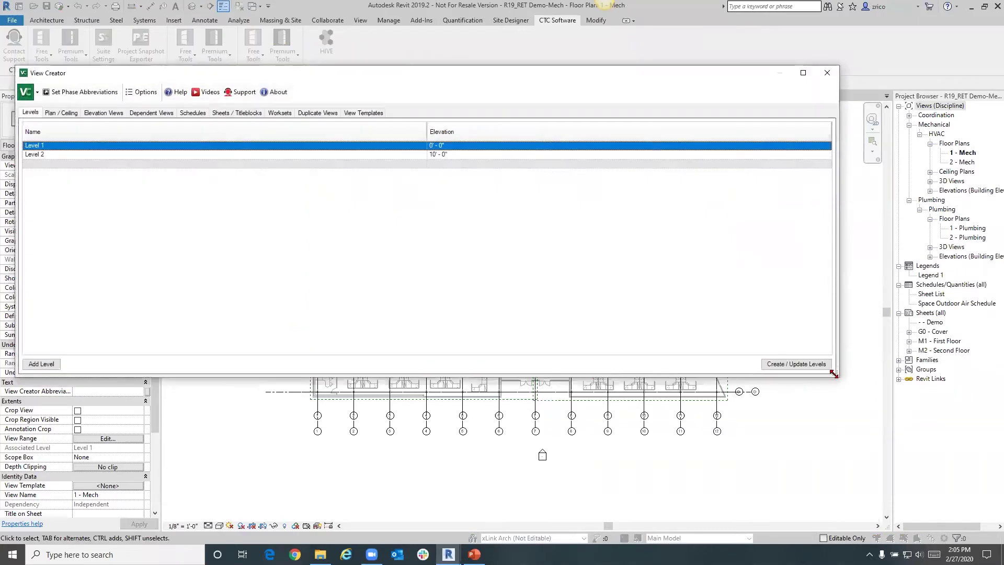
left_click_drag(834, 374, 826, 442)
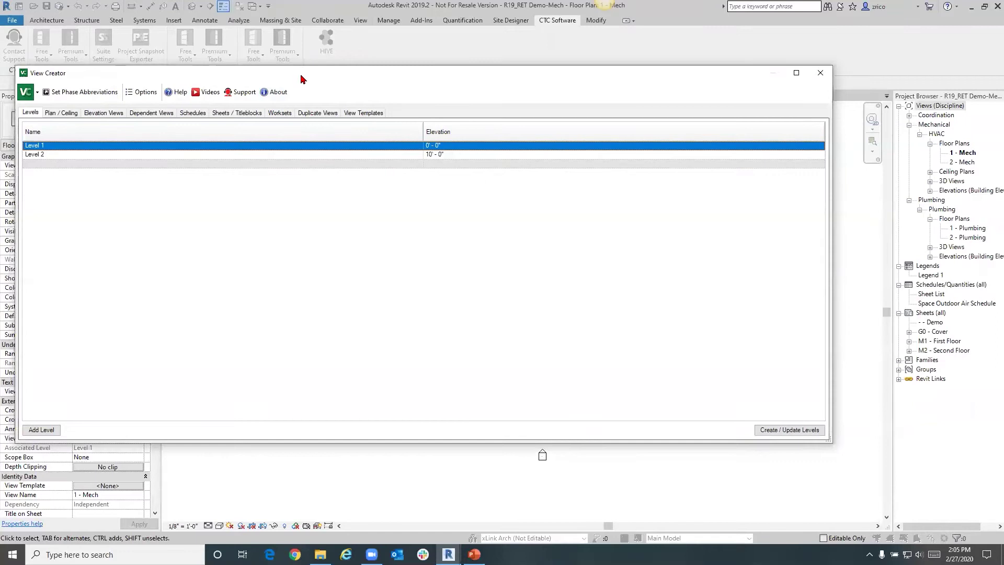
left_click_drag(301, 78, 599, 159)
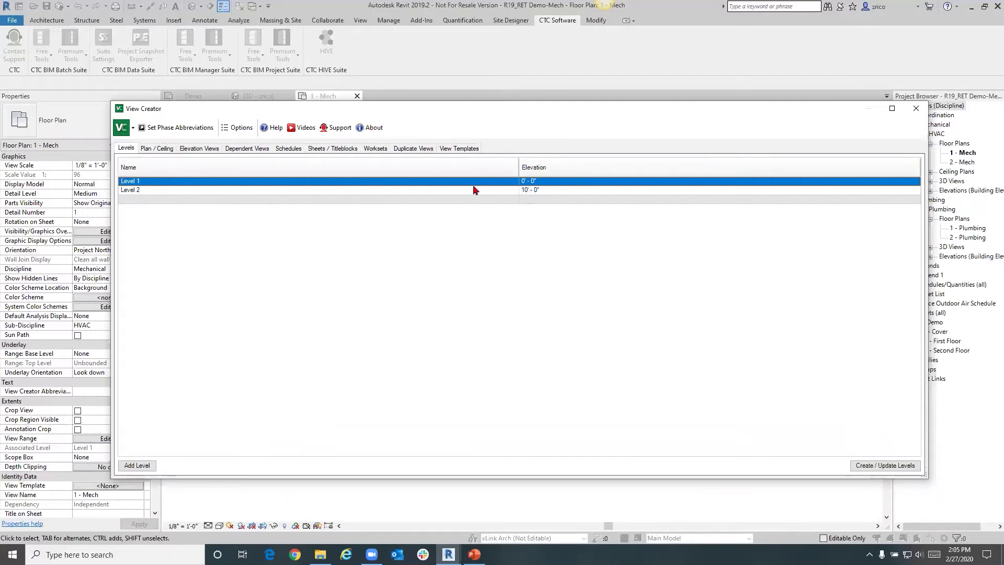
Step: Change the elevation of Level 2 to 16'-0" in the levels list
left_click(542, 189)
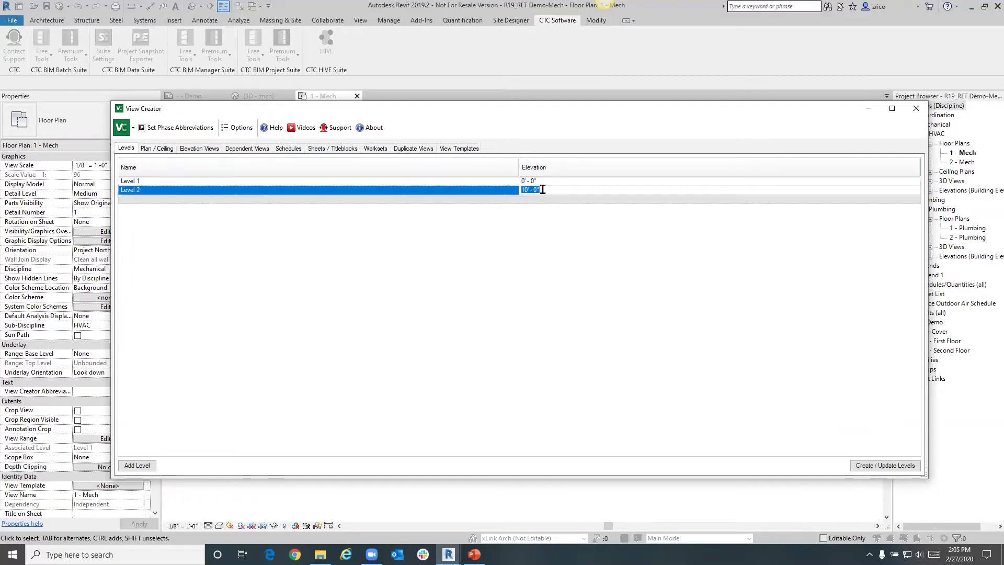
left_click(527, 189)
key("BackSpace")
type("6")
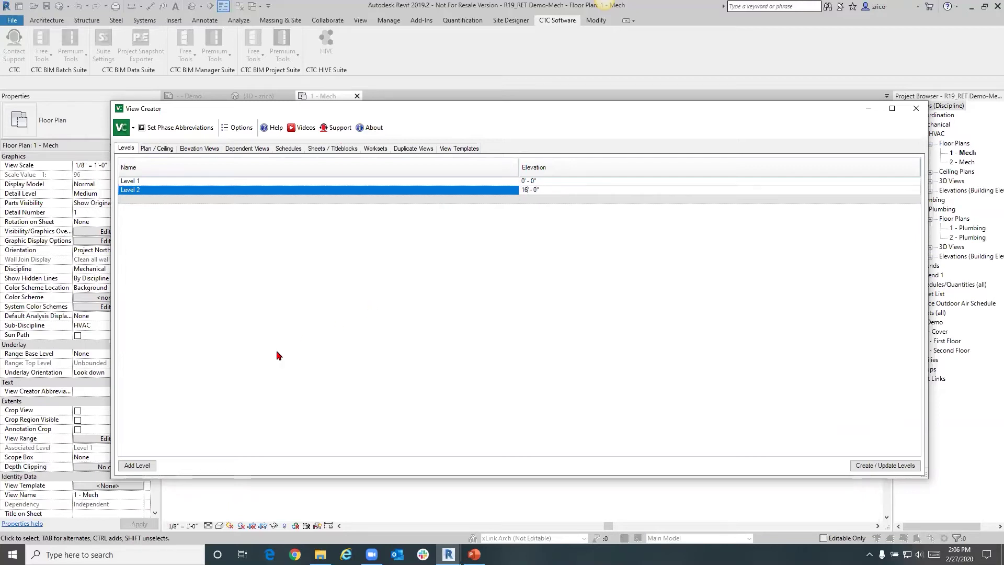
Step: Add a new level named Level 3 with an elevation of 29'-4"
left_click(142, 466)
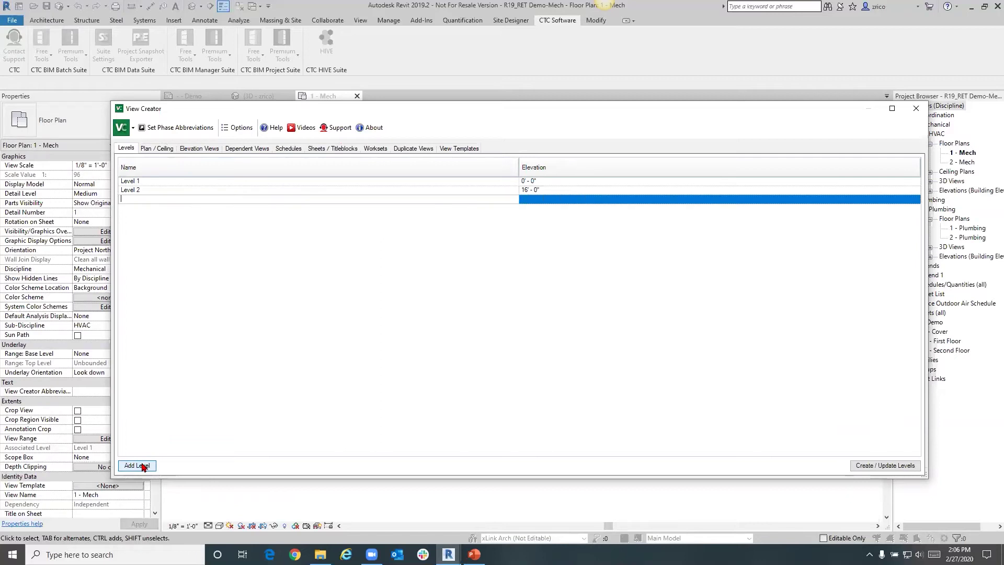
type("Level 3")
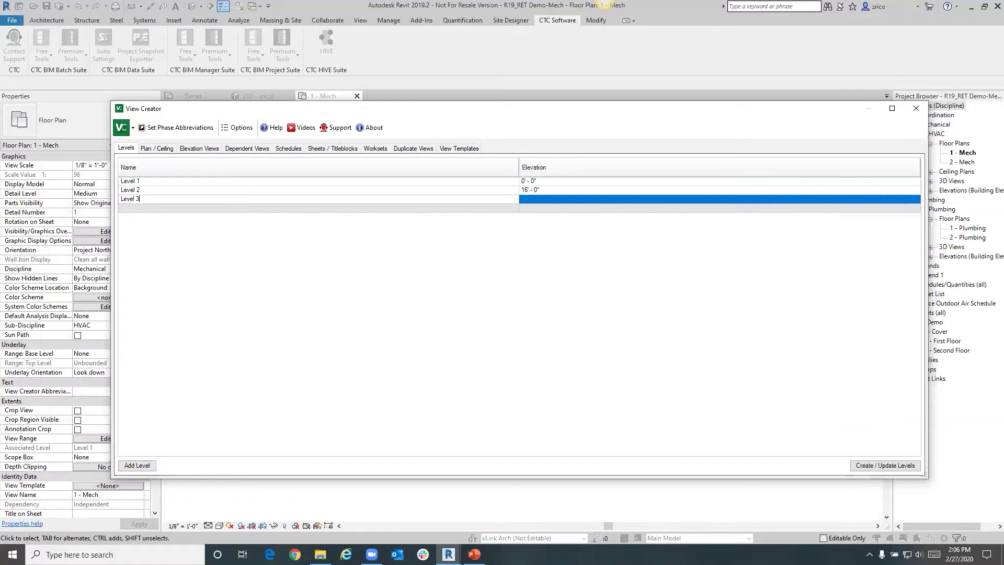
left_click(562, 205)
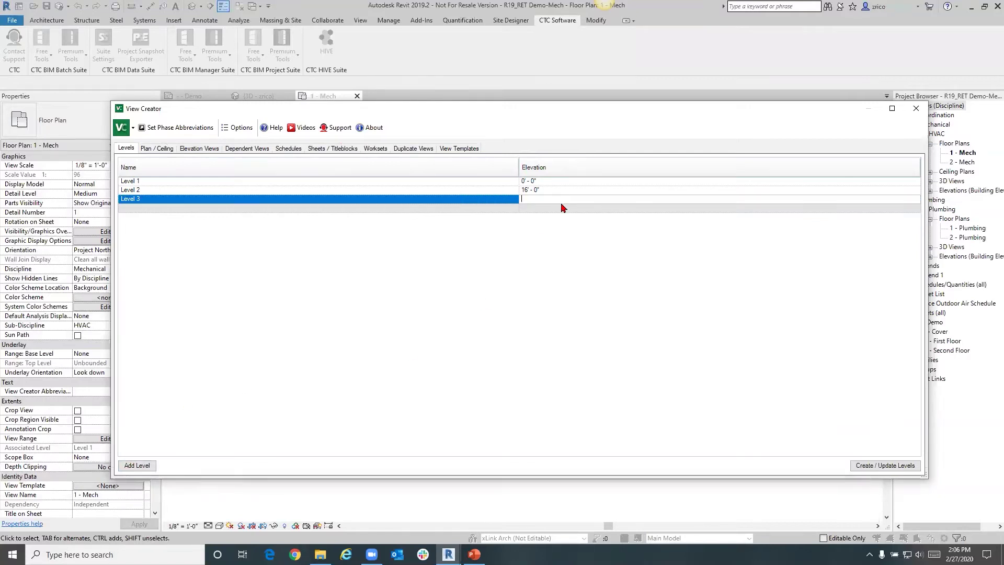
type("29'4\"")
Step: Add another level named Roof with an elevation of 56'-0"
left_click(138, 465)
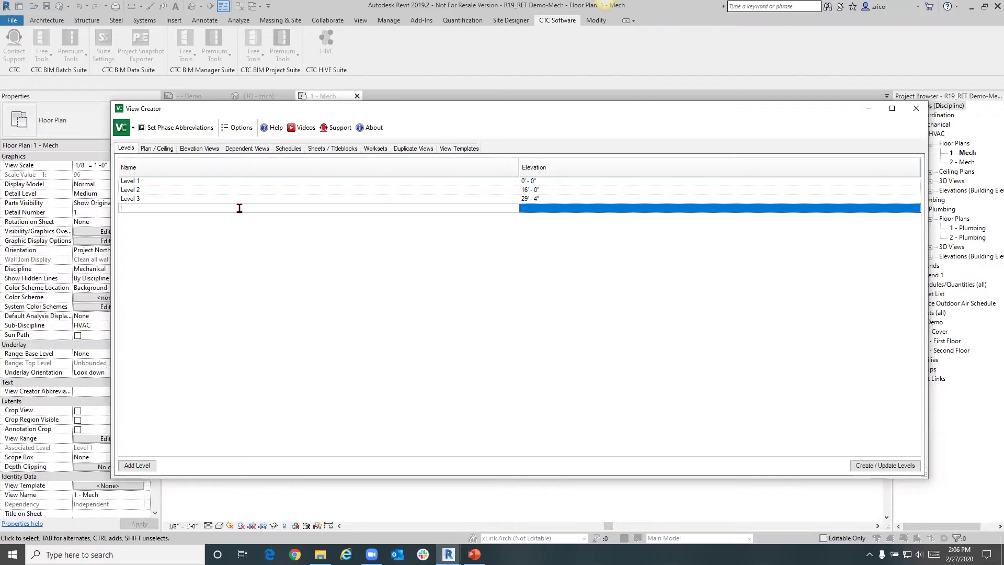
type("Roo")
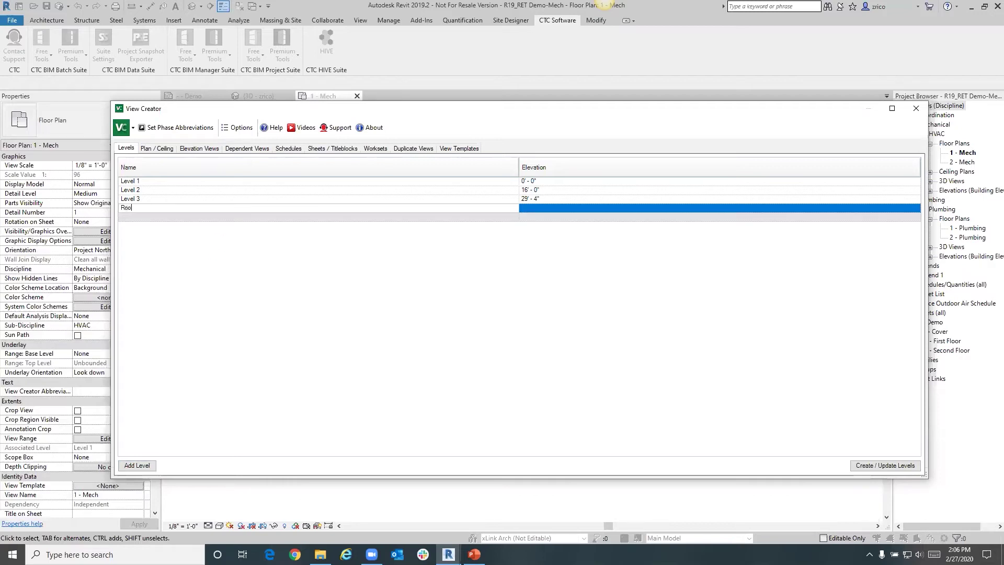
type("f")
left_click(534, 208)
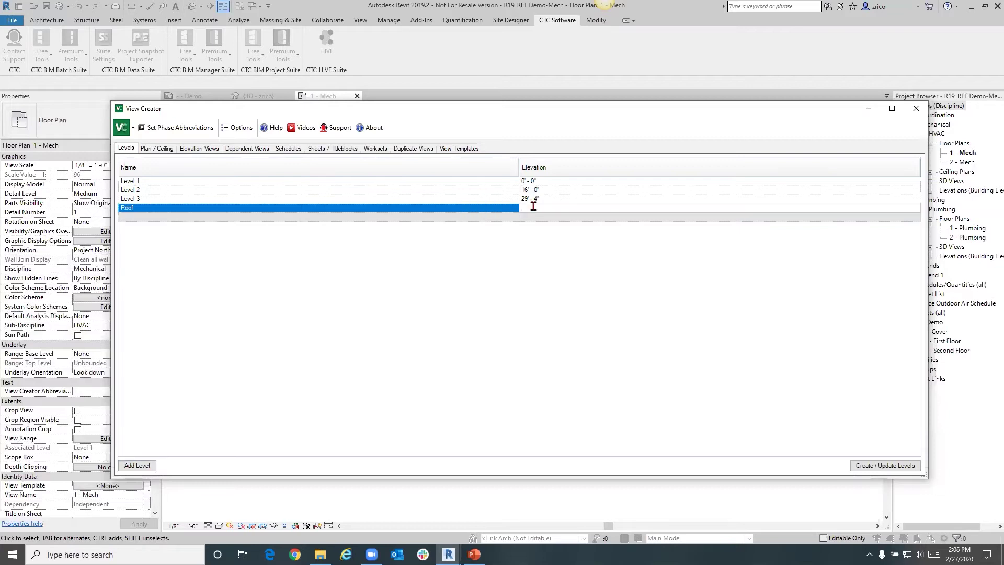
type("56'0\"")
Step: Apply the new and updated levels to the project and dismiss the summary report
left_click(883, 470)
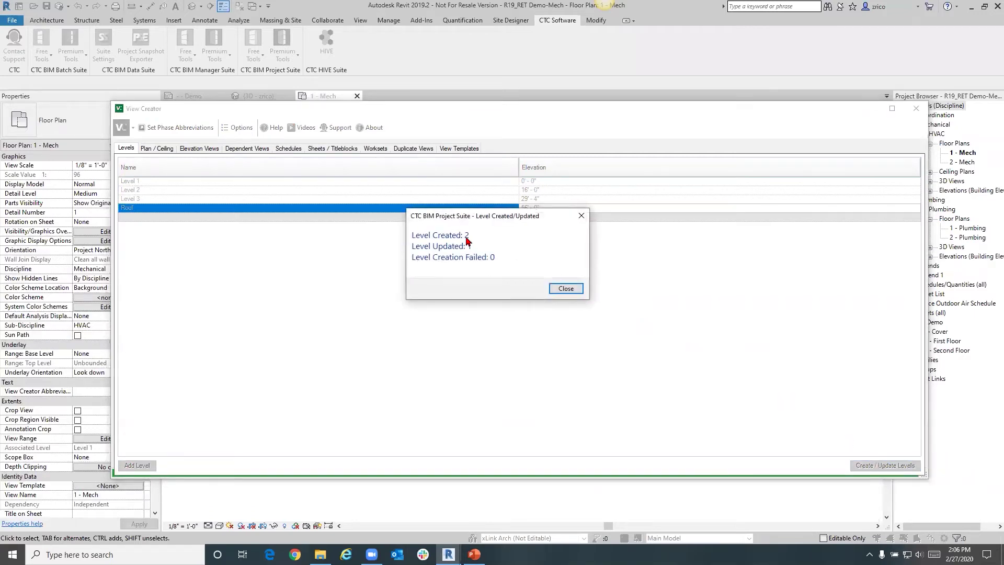
left_click(145, 206)
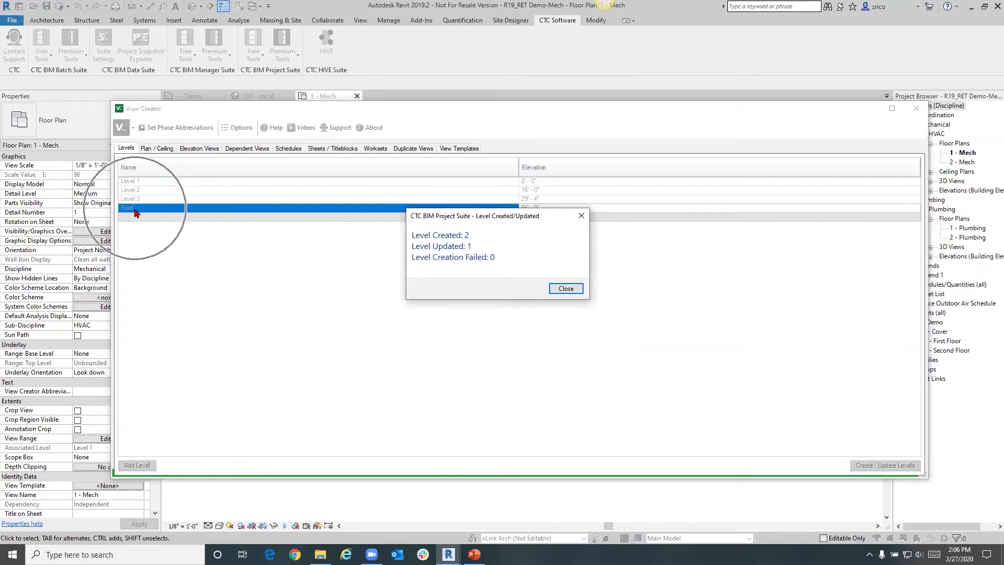
left_click(437, 250)
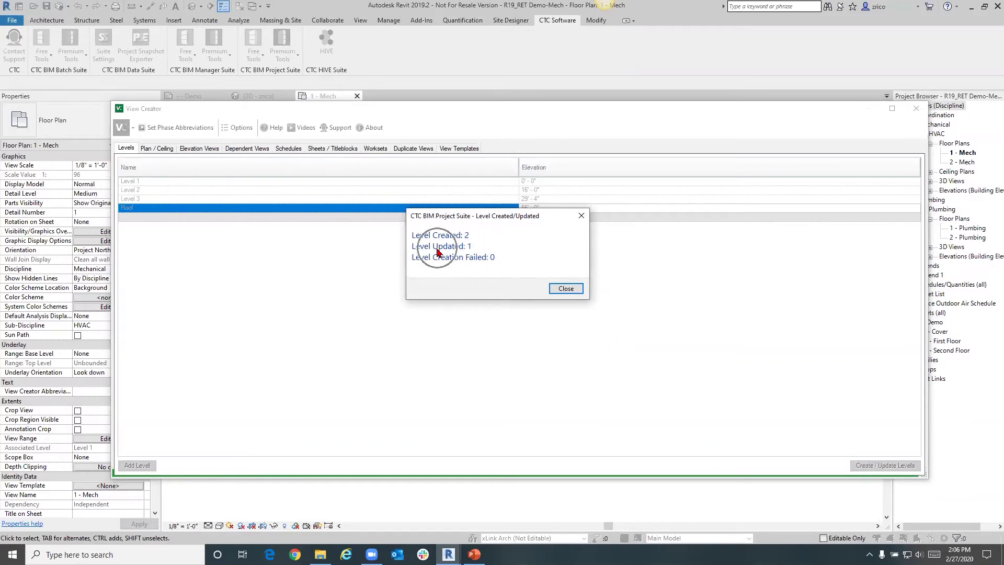
left_click(131, 187)
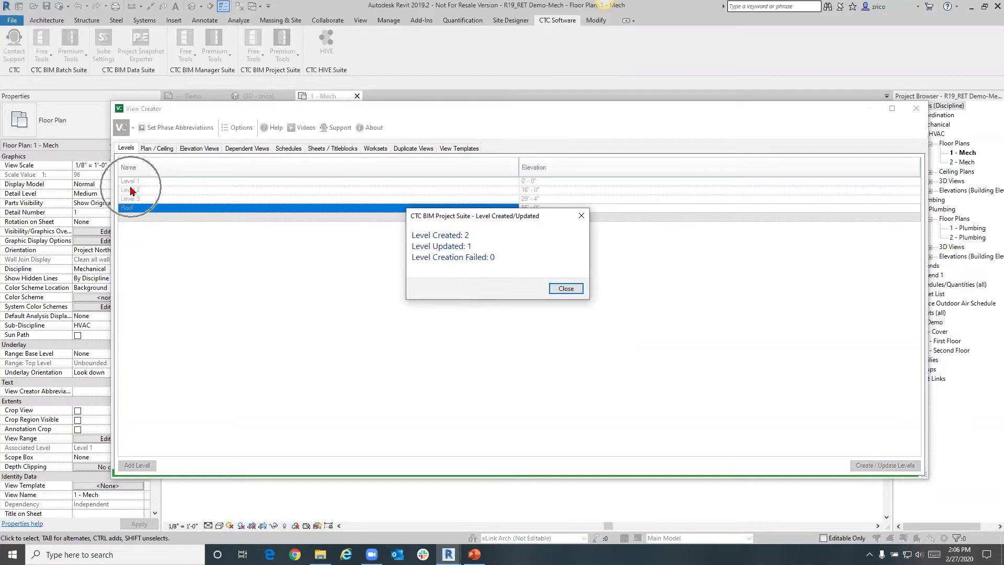
left_click(565, 289)
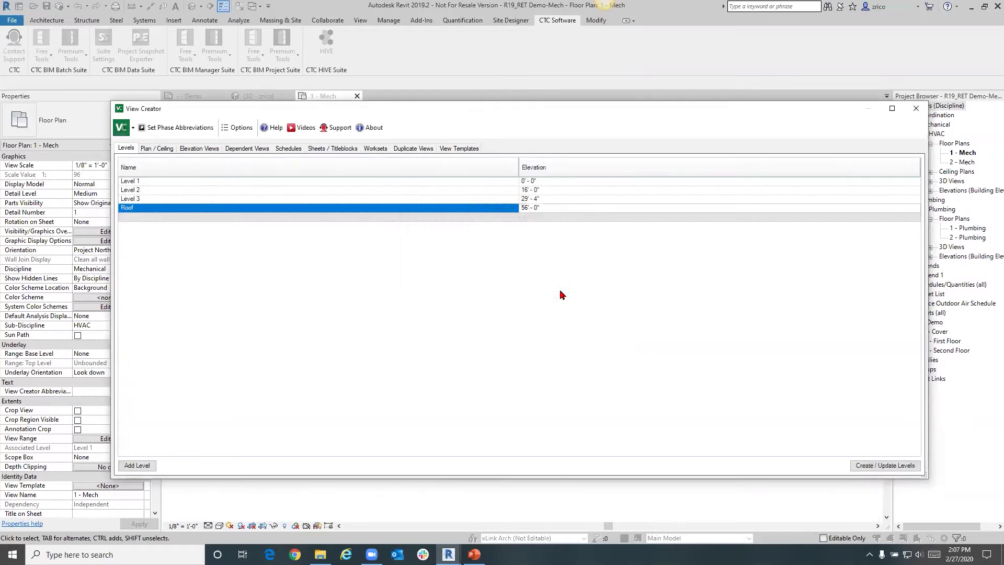
Step: For plan and ceiling views, filter by the Mechanical discipline and keep the view type as Floor, Structural, Area Plans
left_click(154, 149)
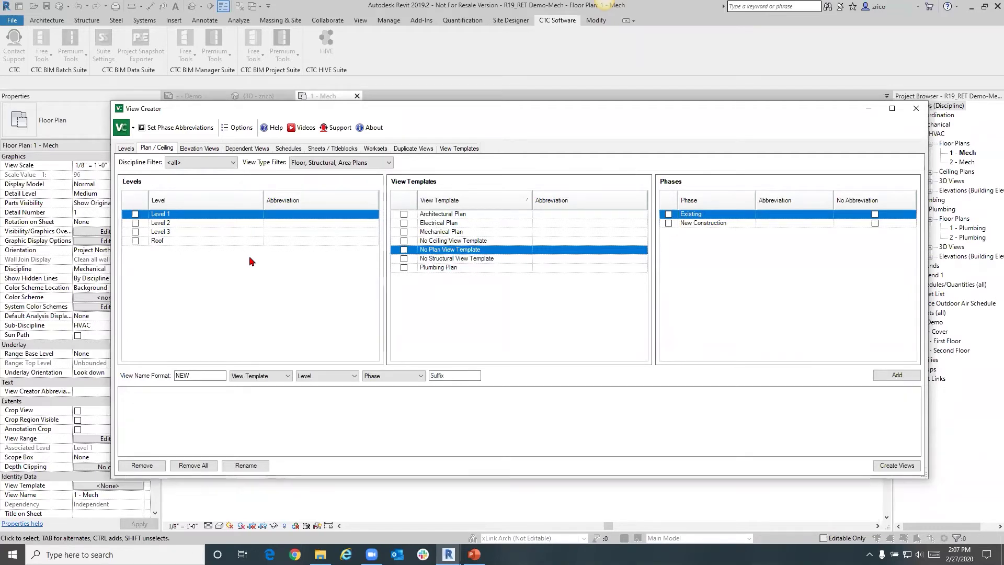
left_click(204, 162)
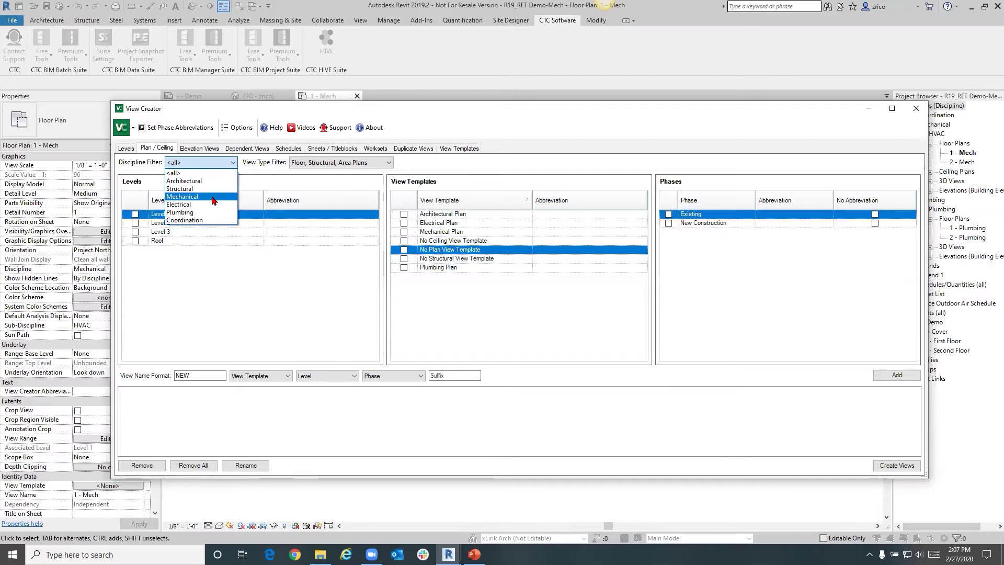
left_click(214, 197)
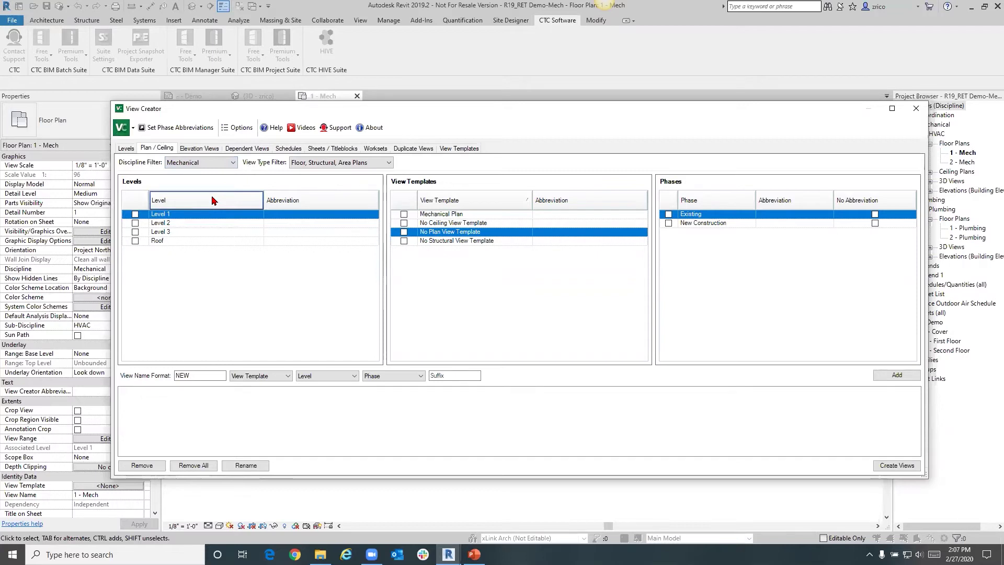
left_click(344, 164)
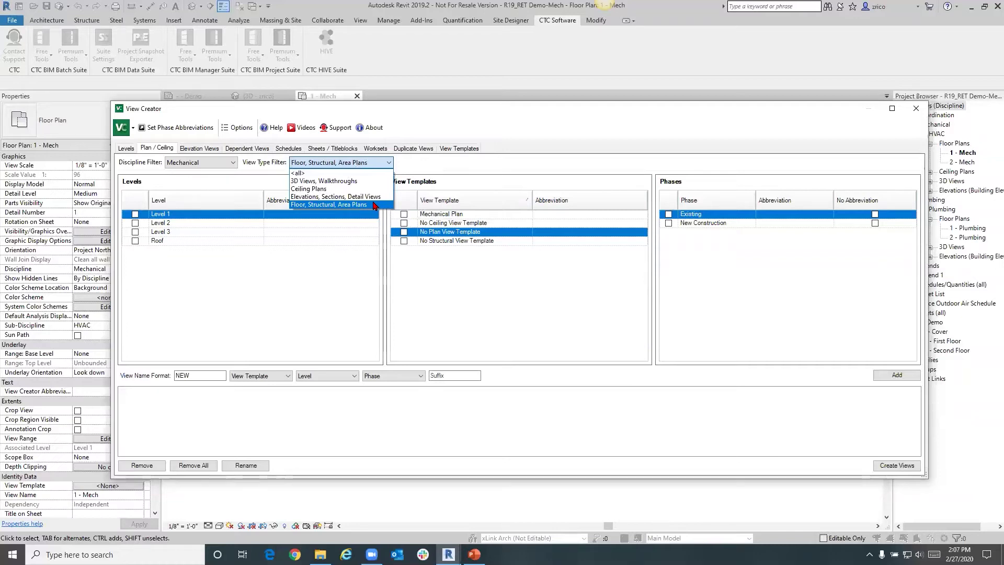
left_click(322, 291)
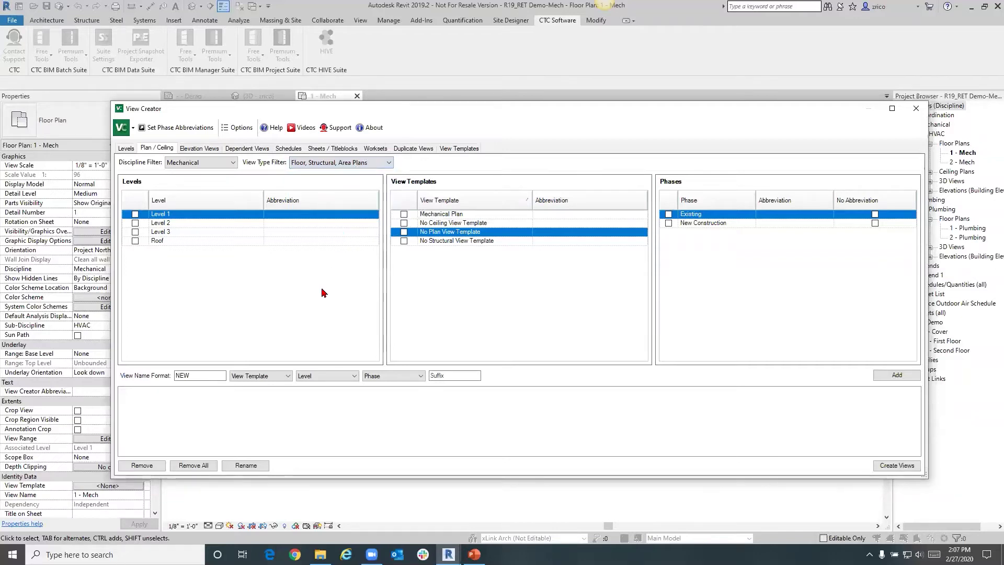
Step: Select Level 3 and Roof, the Mechanical Plan view template, and the New Construction phase for the new plan views
left_click(135, 232)
left_click(136, 241)
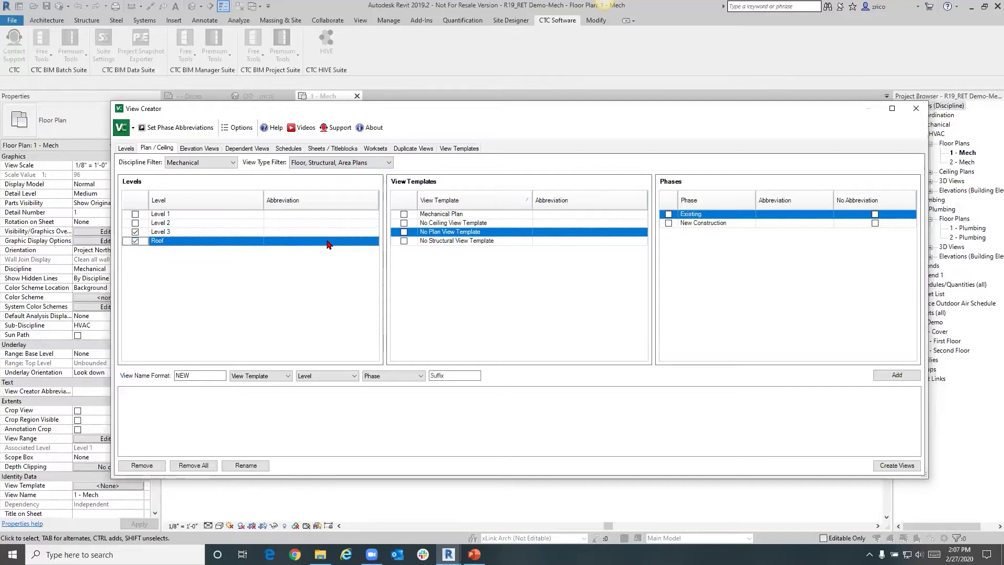
left_click(404, 215)
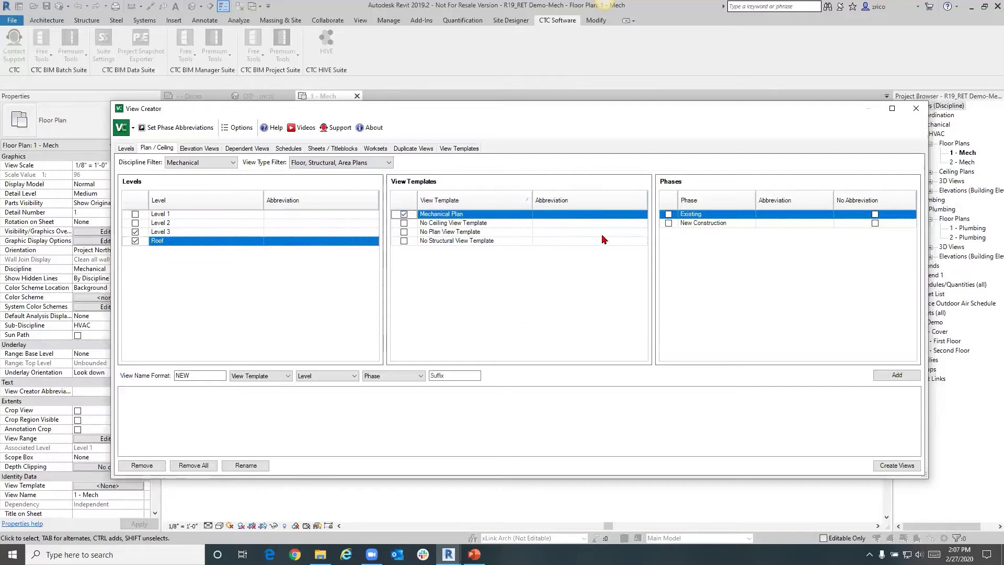
left_click(668, 223)
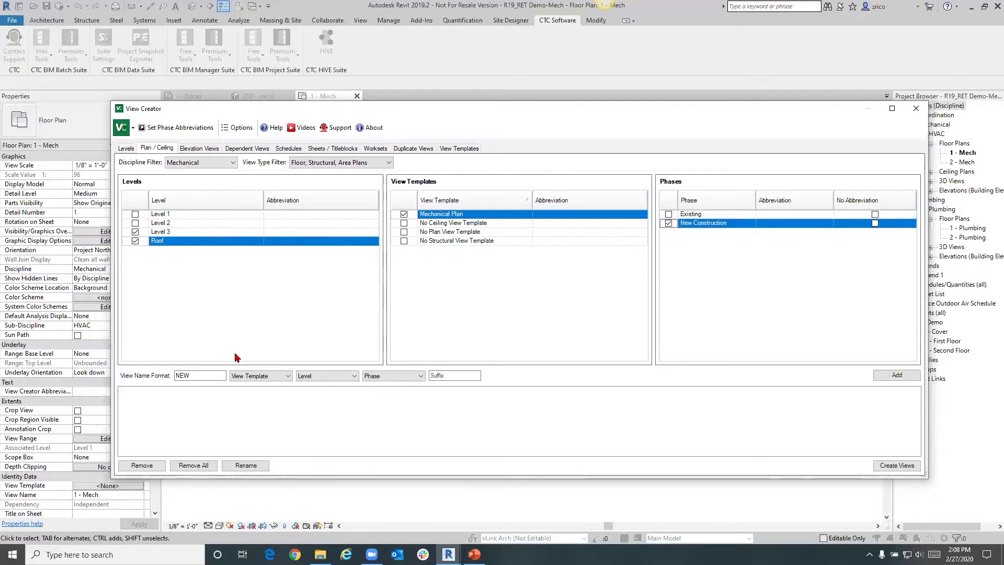
Step: Review the view name format, including its prefix, suffix, and the options for ordering view template, level, and phase
left_click(151, 378)
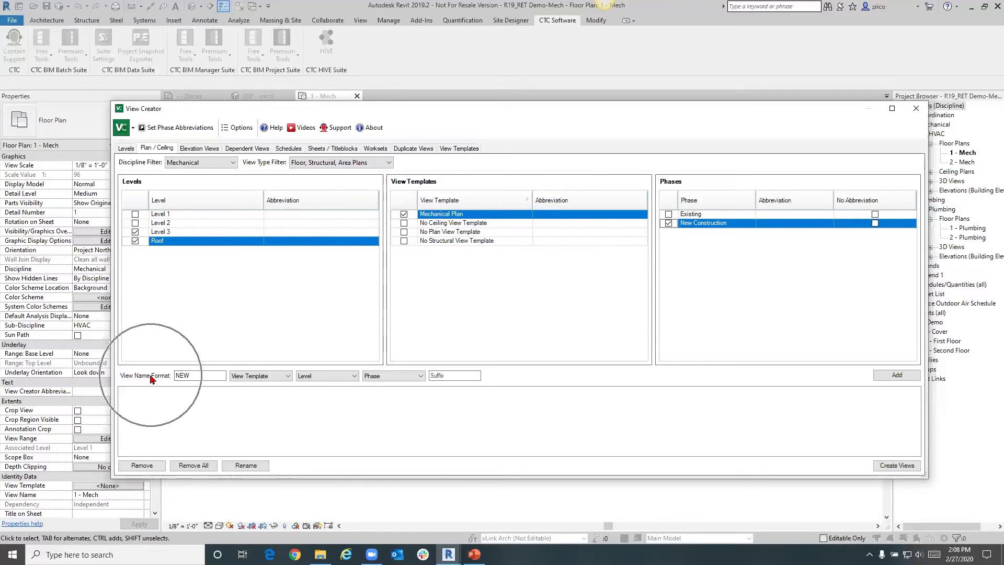
left_click(193, 378)
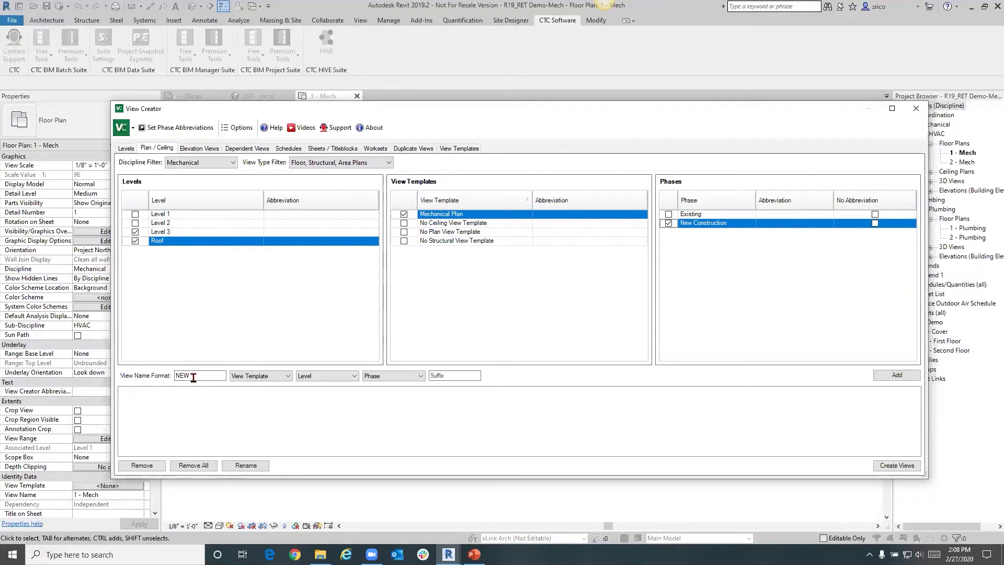
left_click(457, 375)
left_click(184, 377)
left_click(255, 377)
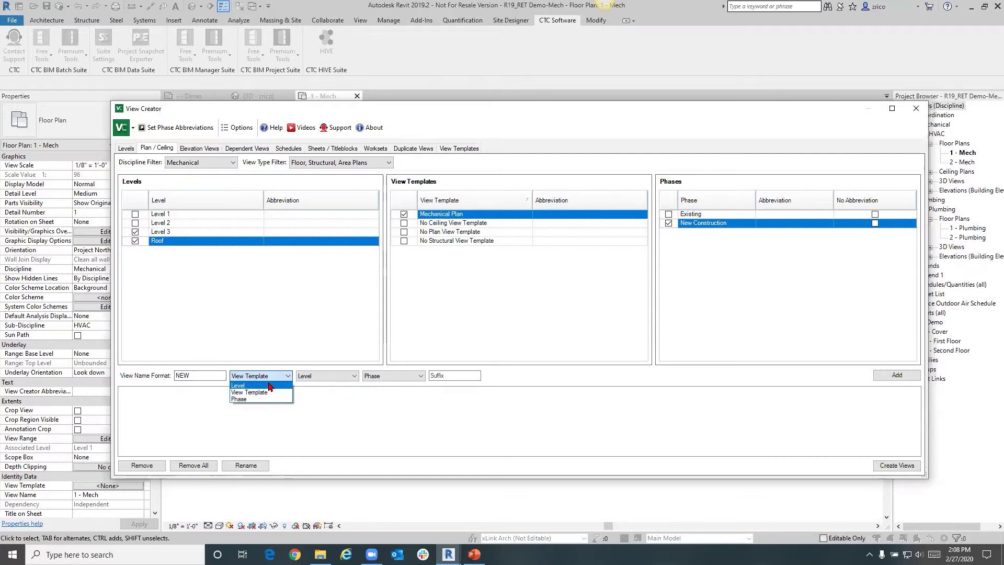
left_click(335, 375)
left_click(335, 375)
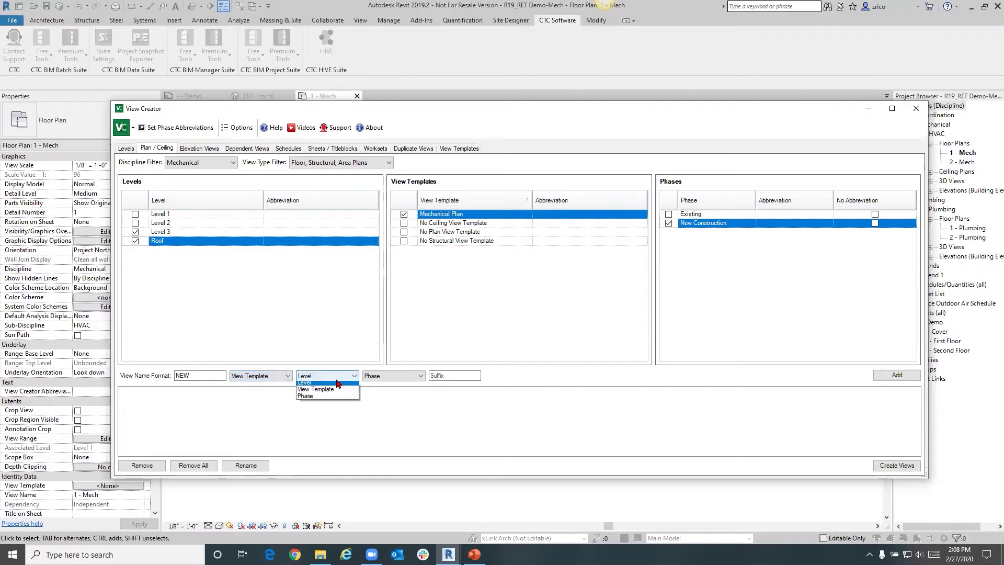
left_click(377, 377)
left_click(378, 376)
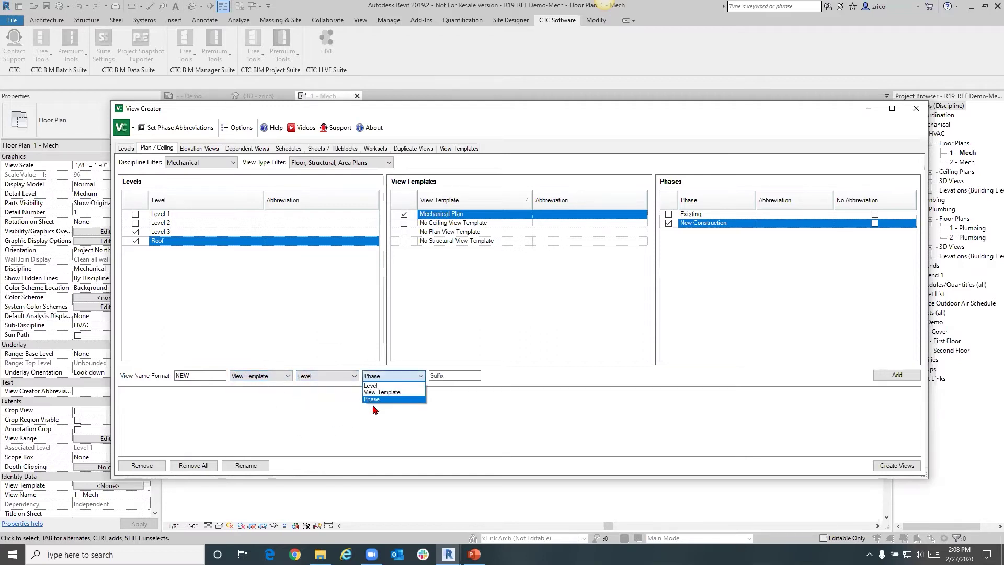
left_click(331, 415)
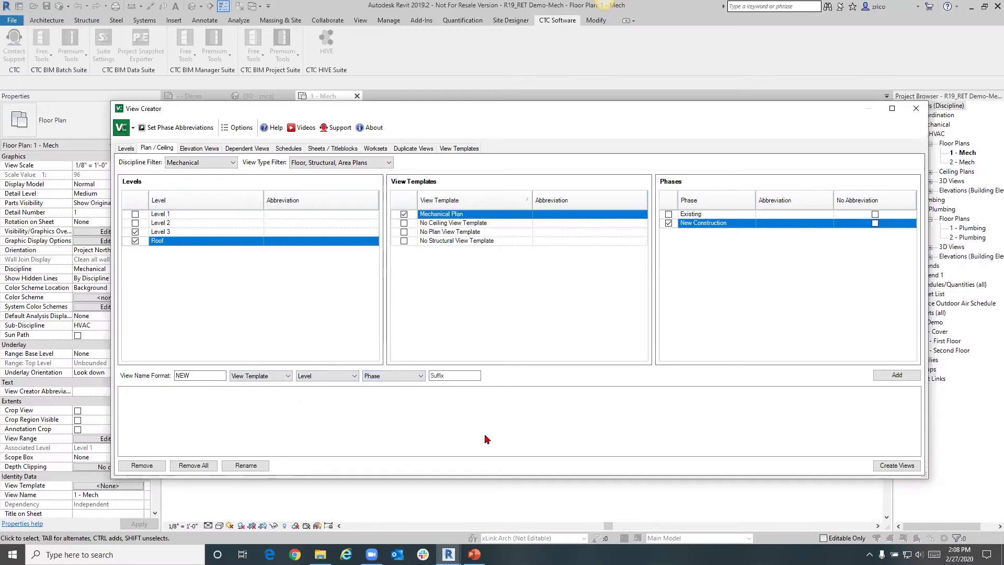
Step: Try to create the plan views from the current selections, dismiss the report, and move the View Creator window aside
left_click(906, 466)
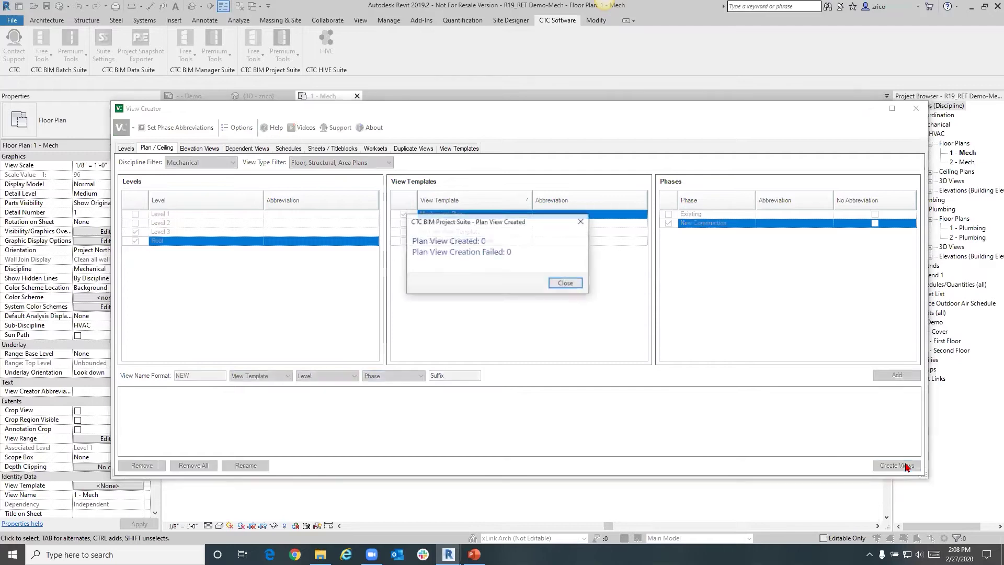
left_click(565, 284)
left_click_drag(589, 114, 539, 111)
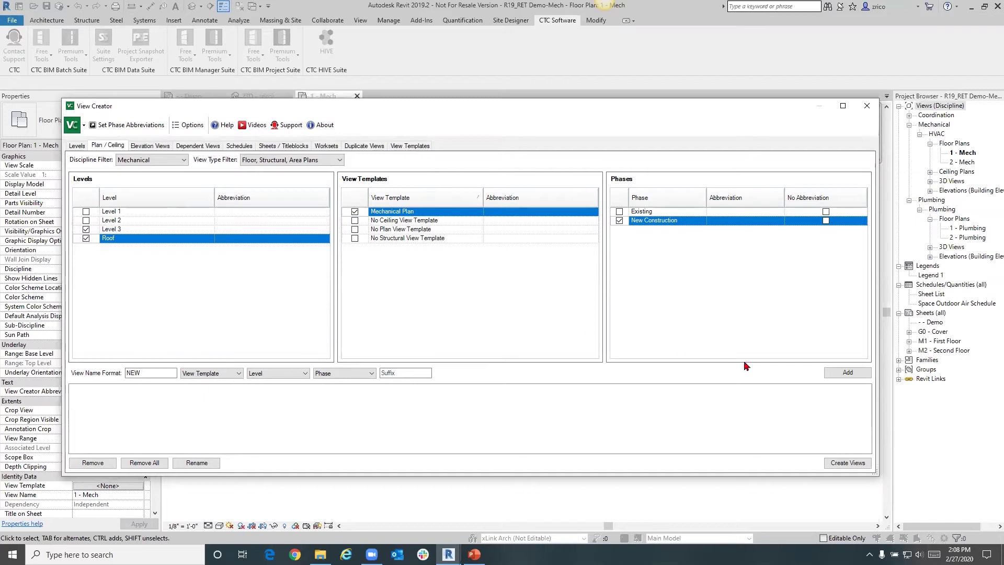
Step: Add the Level 3 and Roof mechanical plan views with the NEW prefix to the list, create them and dismiss the report
left_click(832, 374)
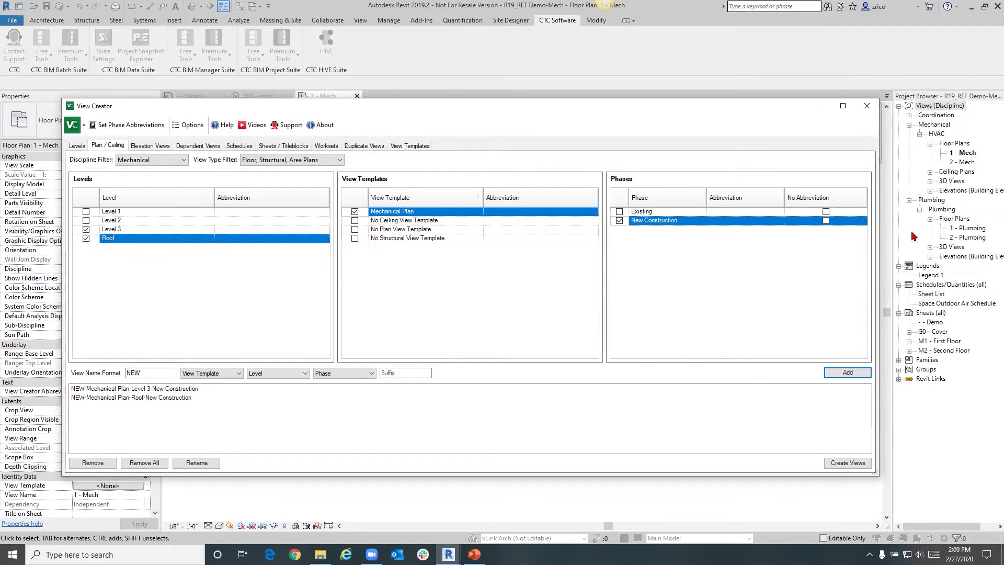
left_click(837, 465)
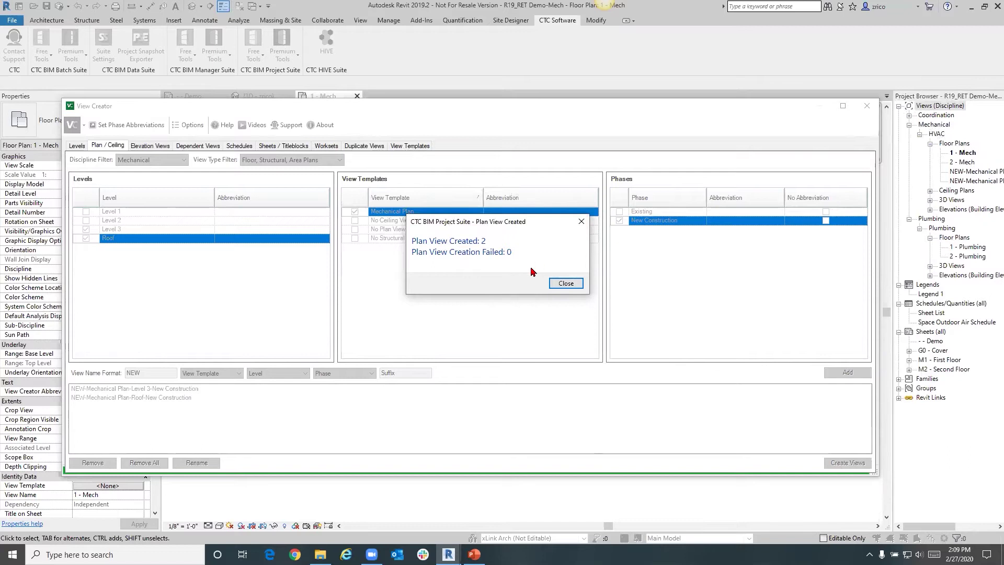
left_click(567, 284)
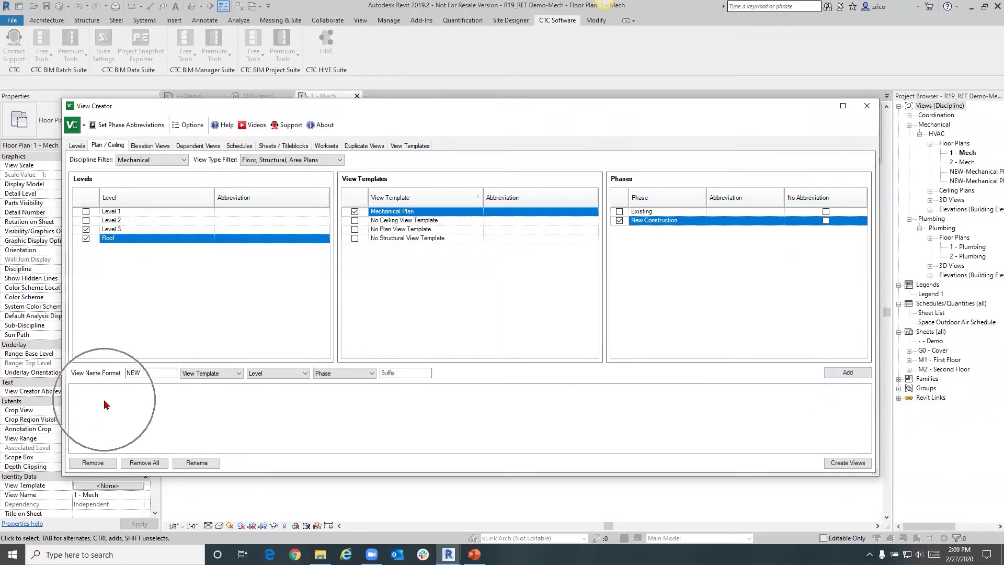
left_click(845, 464)
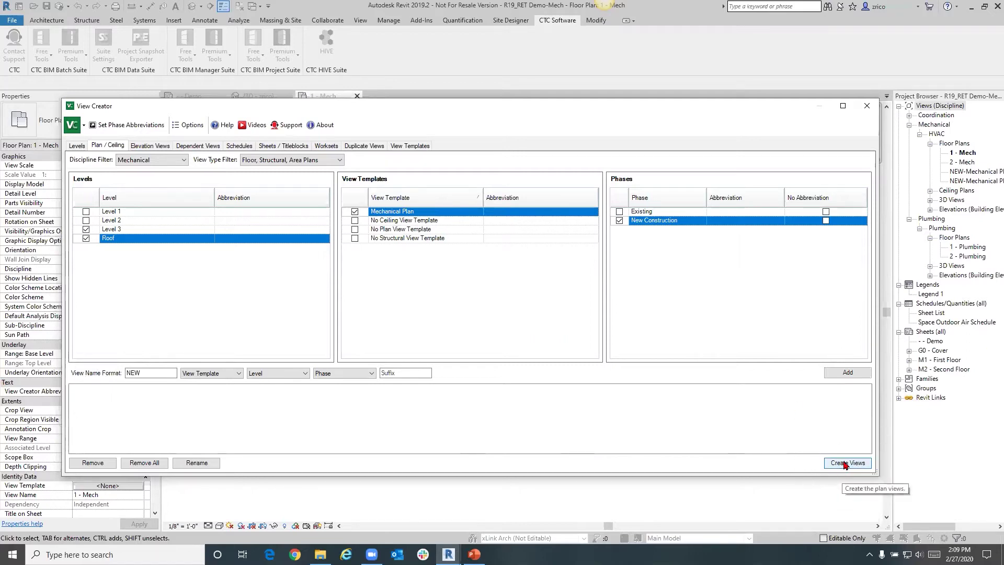
Step: Filter view types by Elevations, Sections, Detail Views and select the Mechanical Elevation and Mechanical Section templates plus the Existing phase
left_click(262, 162)
left_click(311, 194)
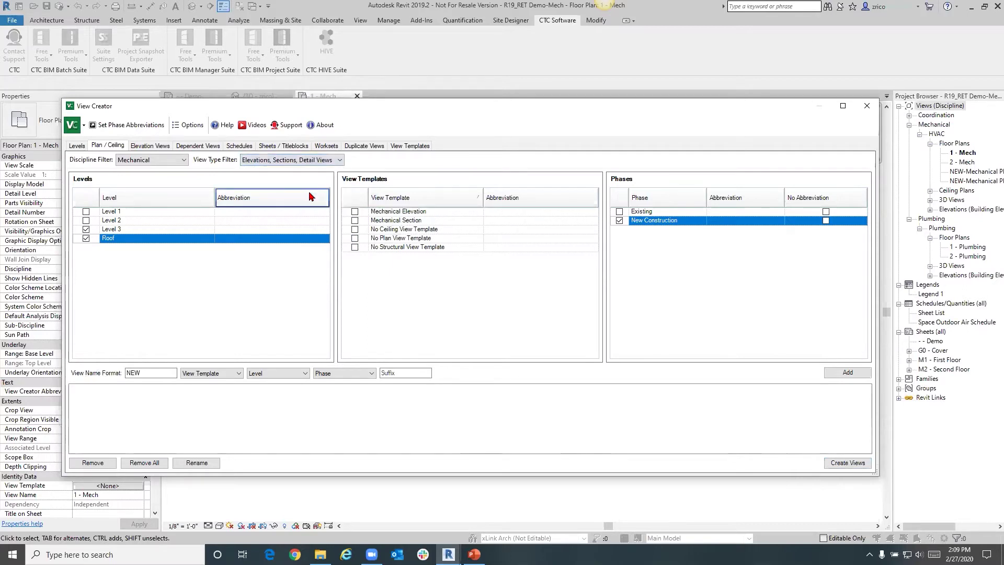
left_click(355, 212)
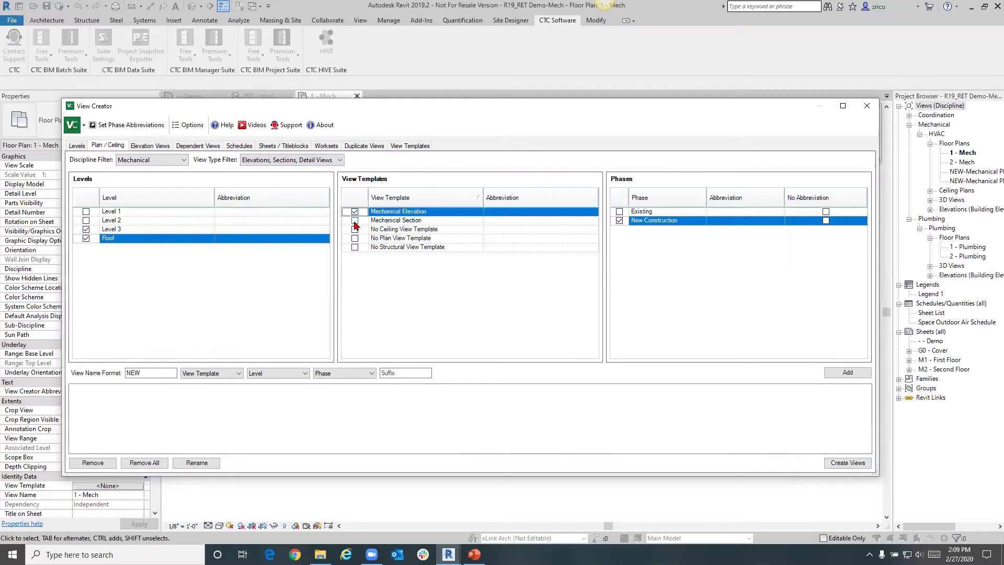
left_click(355, 221)
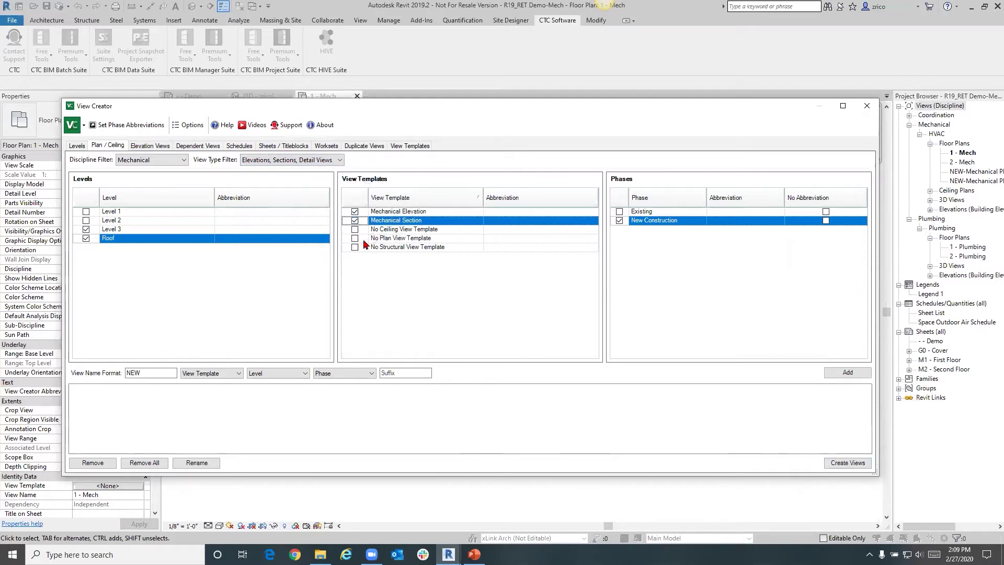
left_click(619, 212)
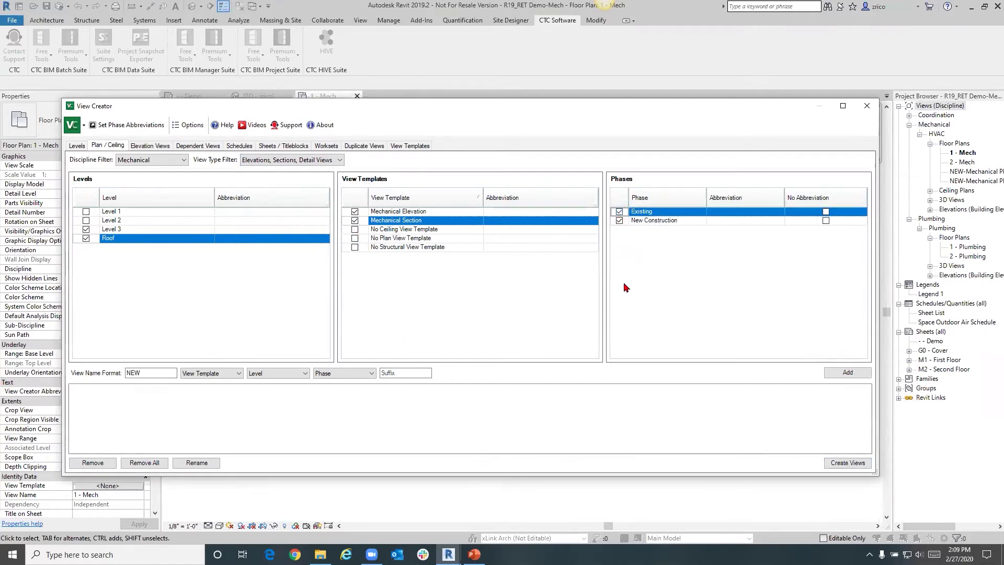
Step: Remove the view name prefix, add the elevation and section template views to the list, create them and dismiss the report
double_click(145, 373)
key("BackSpace")
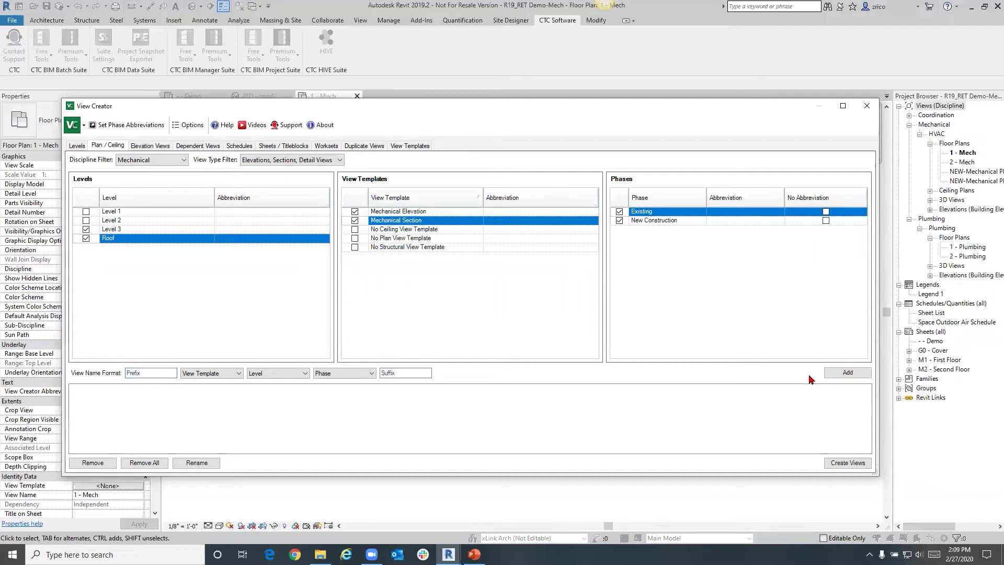
left_click(834, 372)
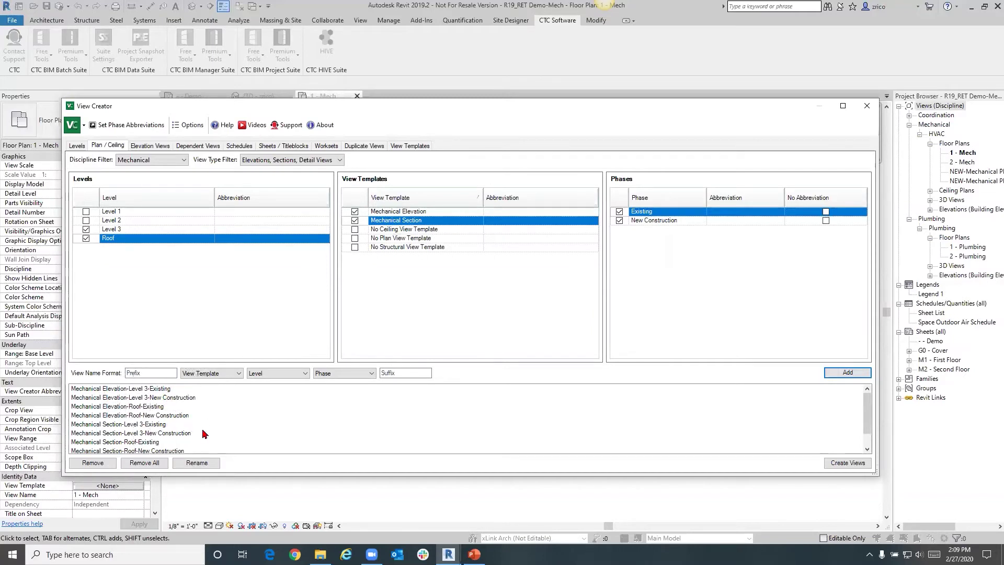
left_click(852, 464)
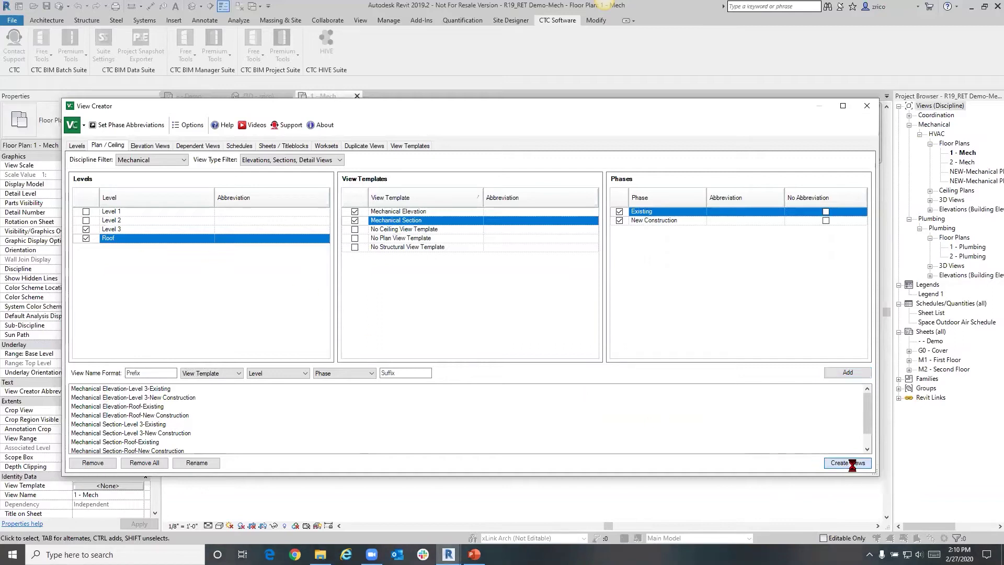
left_click(565, 283)
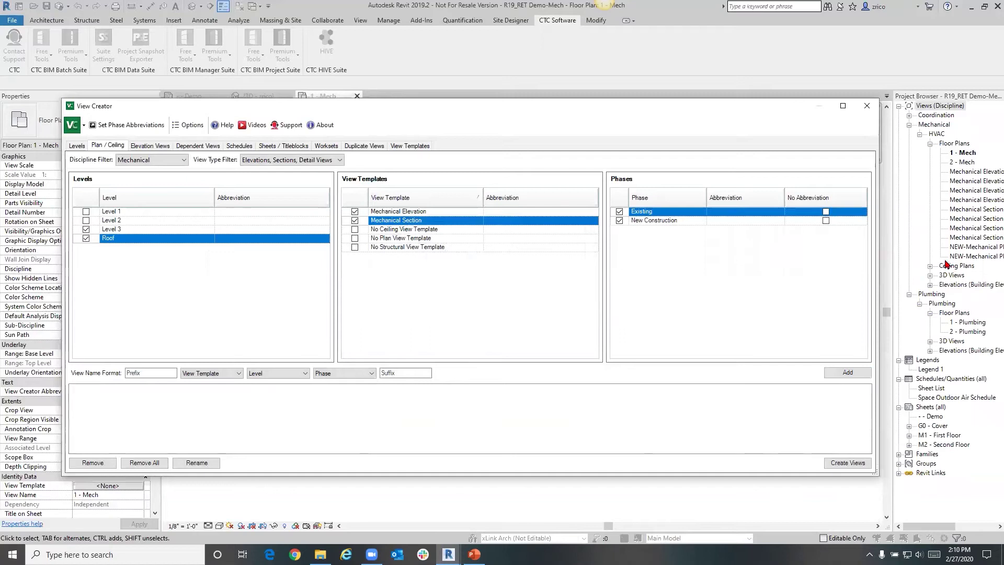
Step: Create New Construction elevation views for West - Mech, South - Mech, East - Plumbing, South - Plumbing and West - Plumbing, and dismiss the report
left_click(152, 149)
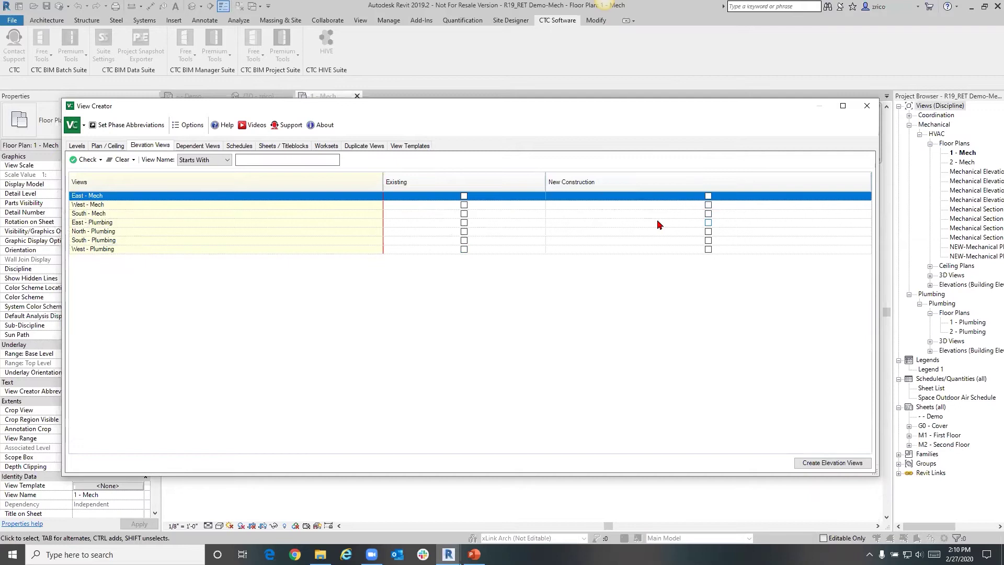
left_click(708, 205)
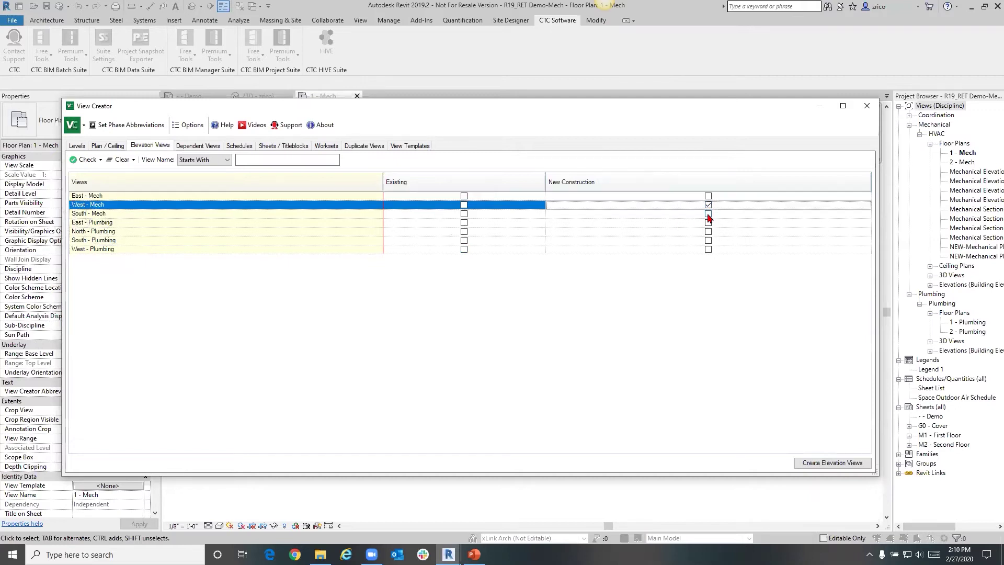
left_click(709, 214)
left_click(709, 222)
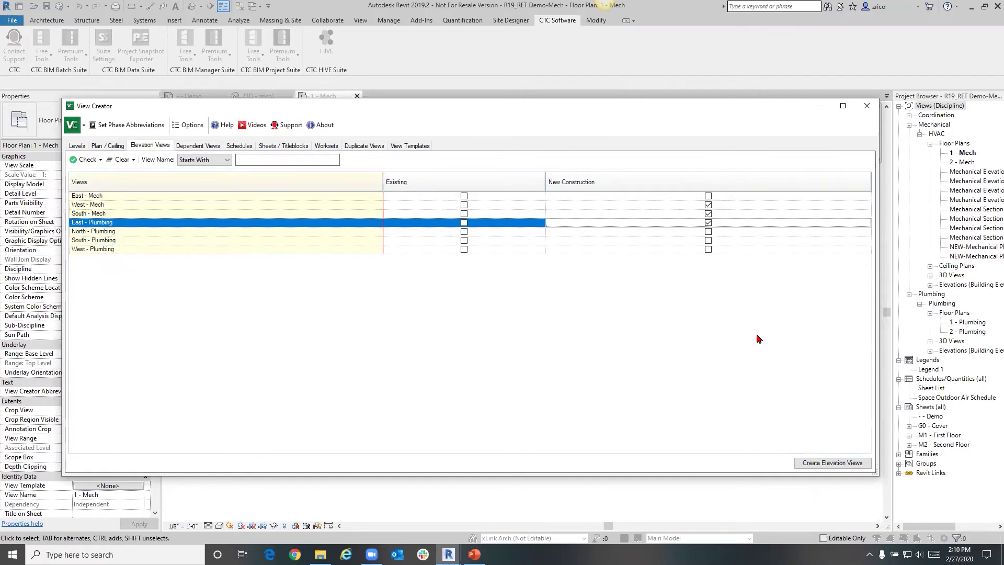
left_click(708, 240)
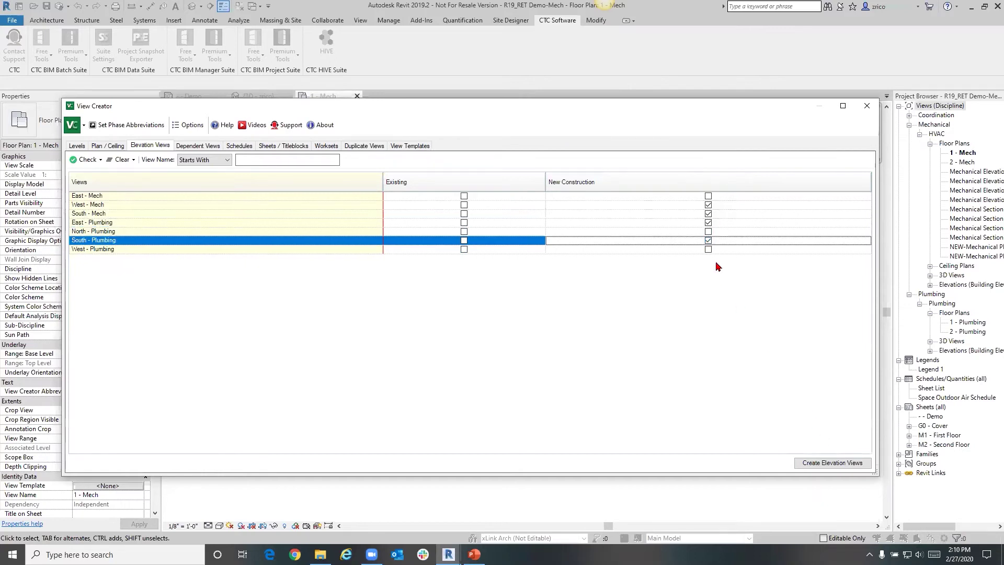
left_click(708, 250)
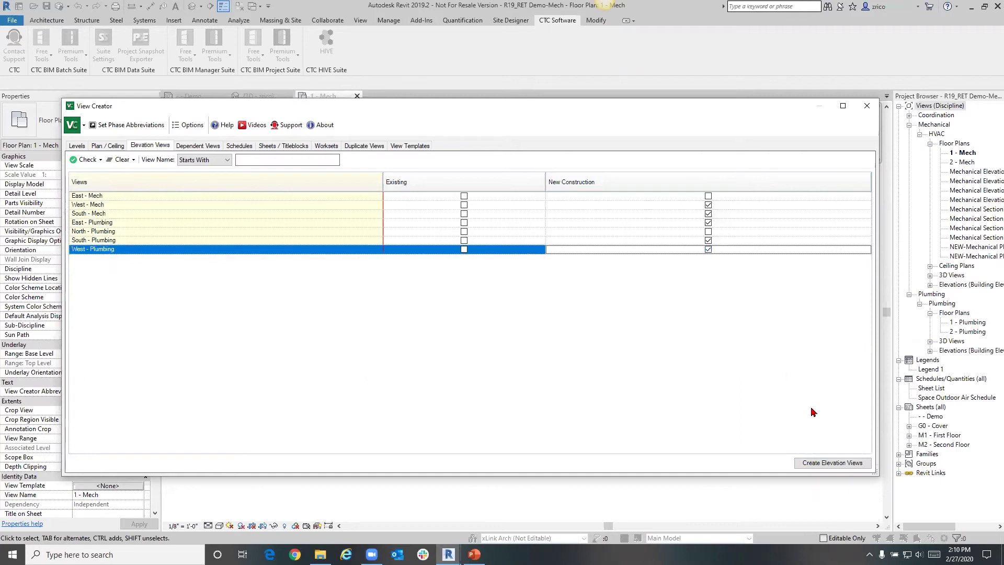
left_click(838, 463)
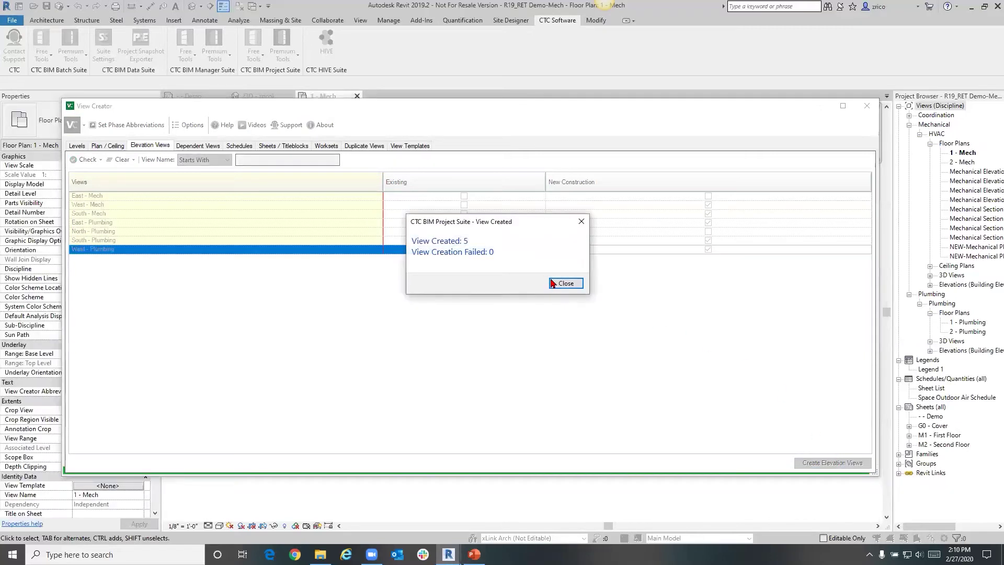
left_click(553, 283)
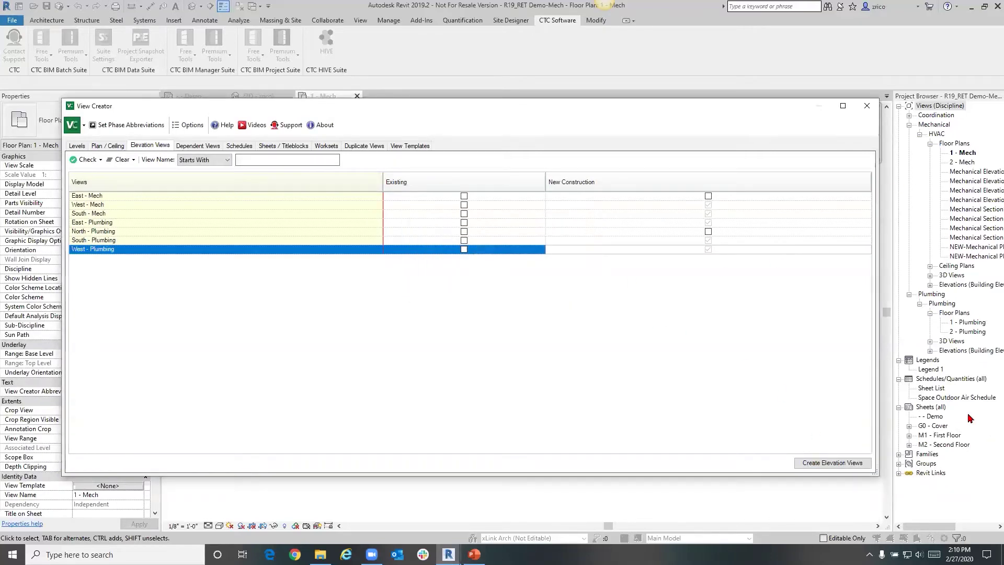
Step: For dependent views, mark Quadrants A, B, C and D on the 1 - Mech floor plan and select all the floor plan rows
left_click(202, 147)
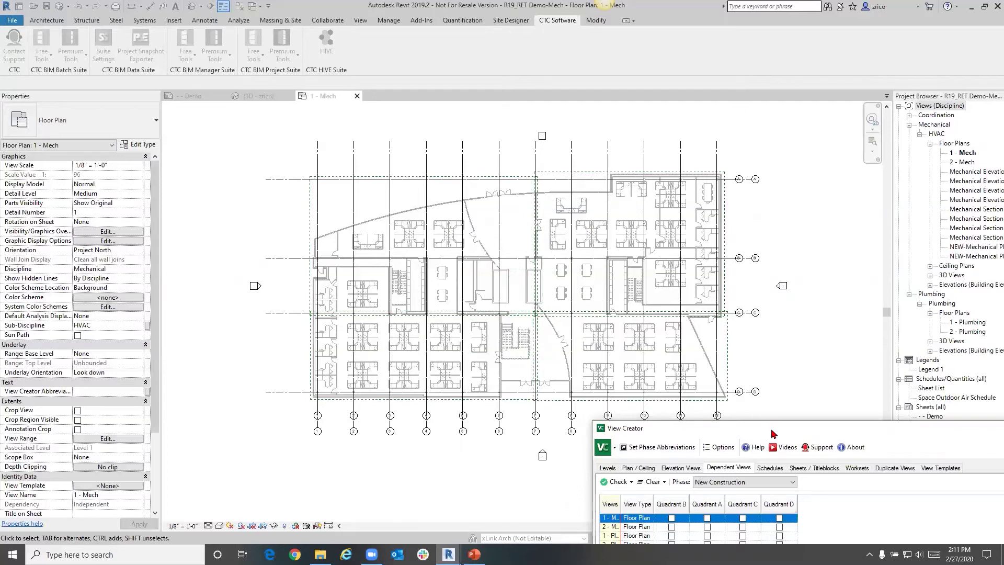
left_click_drag(762, 425, 359, 87)
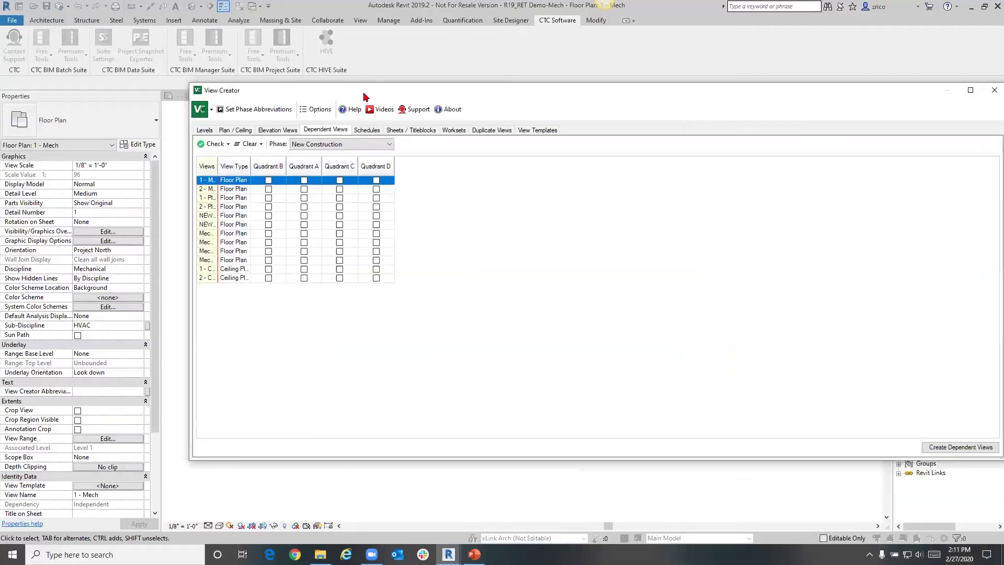
left_click(283, 170)
left_click(283, 170)
left_click(269, 180)
left_click(304, 180)
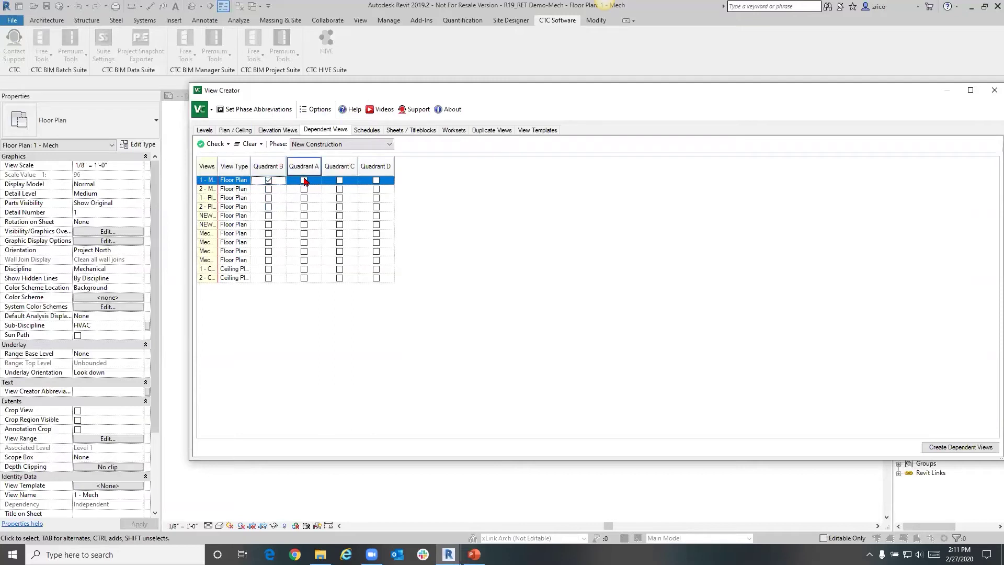
left_click(340, 180)
left_click(376, 180)
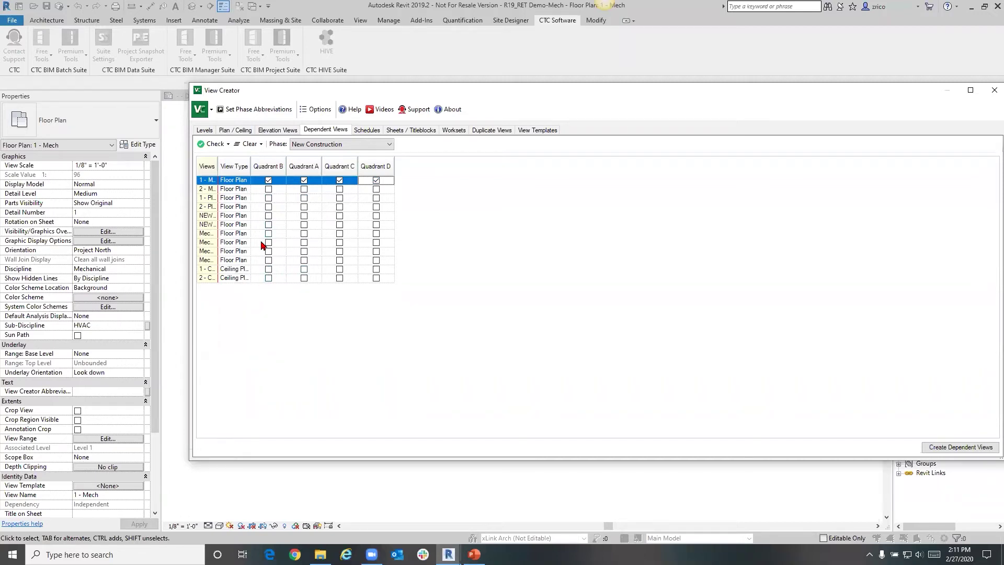
left_click(282, 260, "shift")
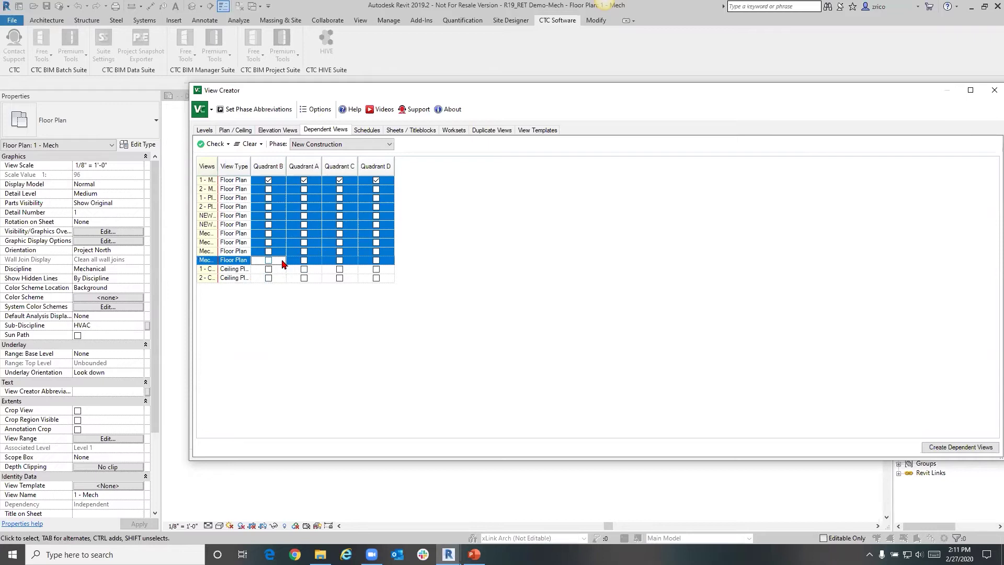
Step: Try marking every quadrant for all listed plan views, and clear the marks again
left_click(227, 144)
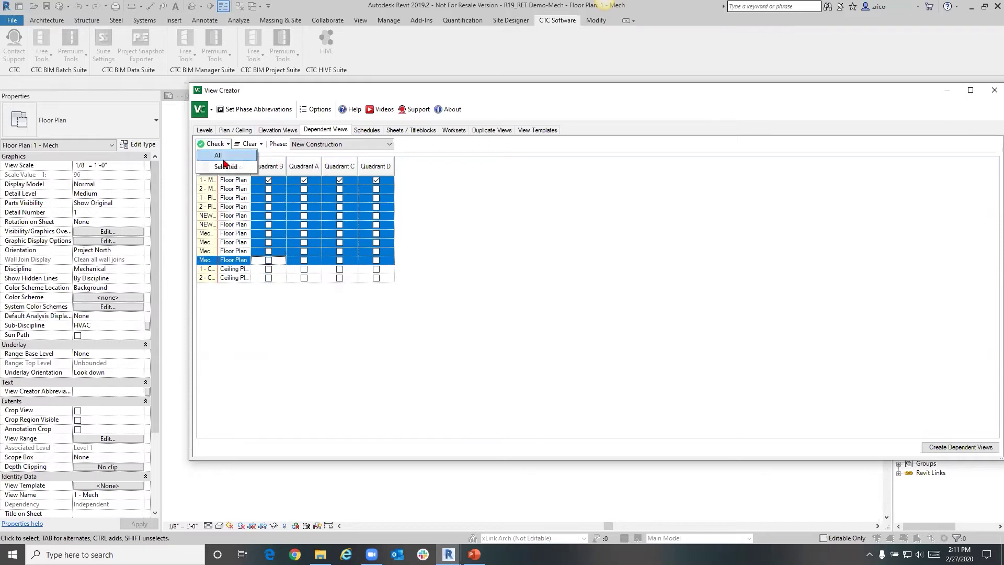
left_click(222, 156)
left_click(214, 144)
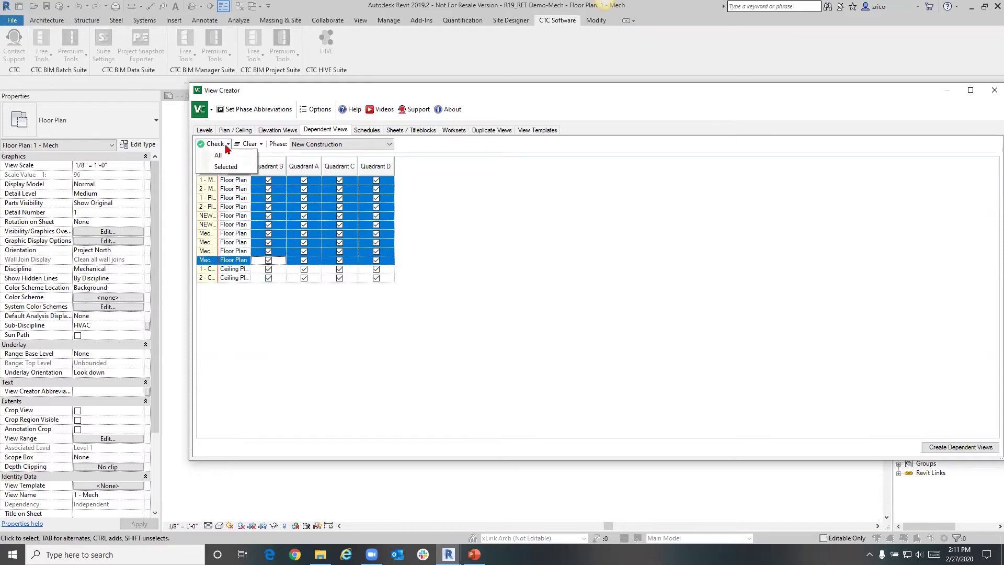
left_click(227, 167)
left_click(248, 144)
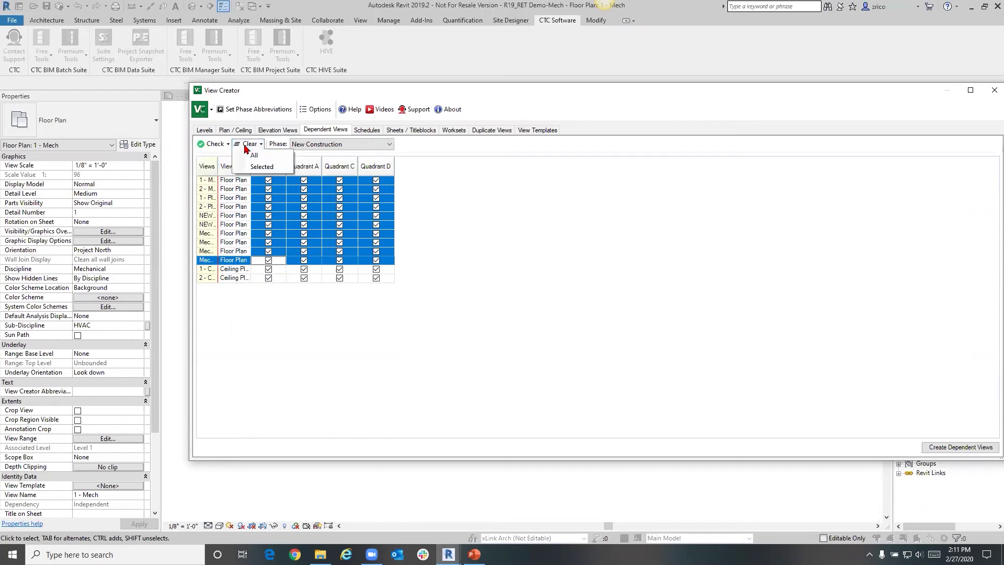
left_click(262, 167)
left_click(249, 144)
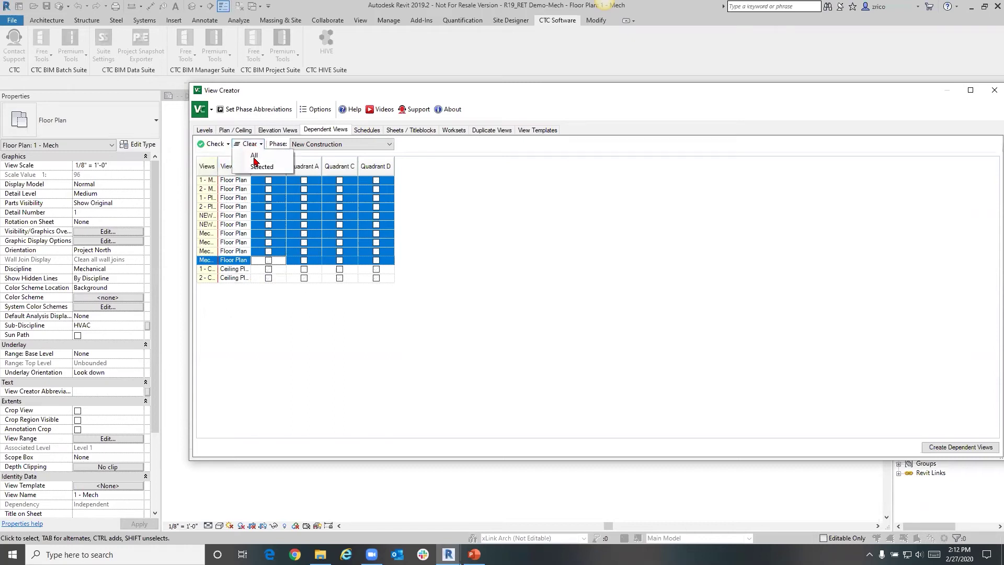
left_click(256, 168)
Step: Mark all four quadrants for only the selected floor plans, create their dependent views and dismiss the report
left_click(215, 144)
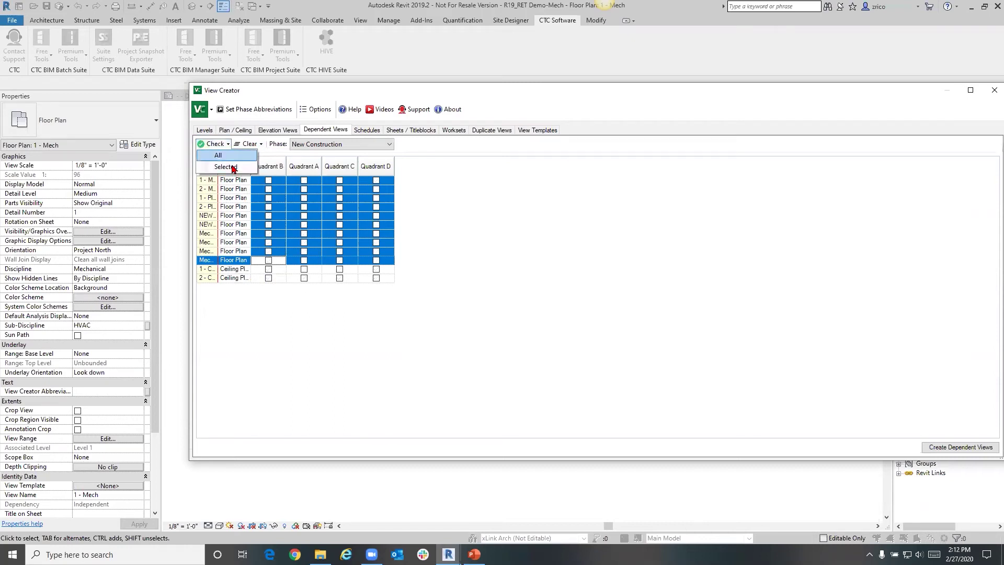
left_click(227, 167)
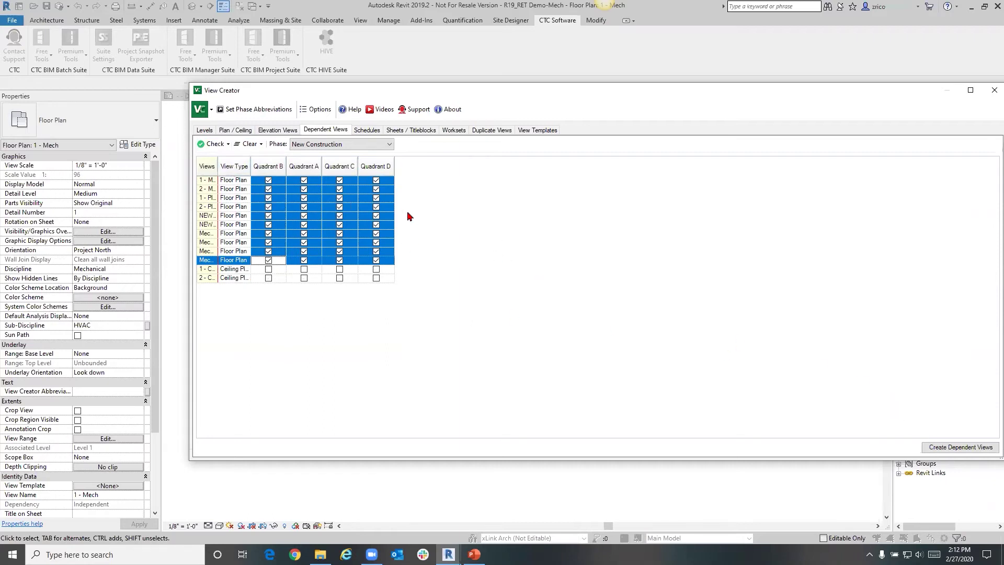
left_click(952, 445)
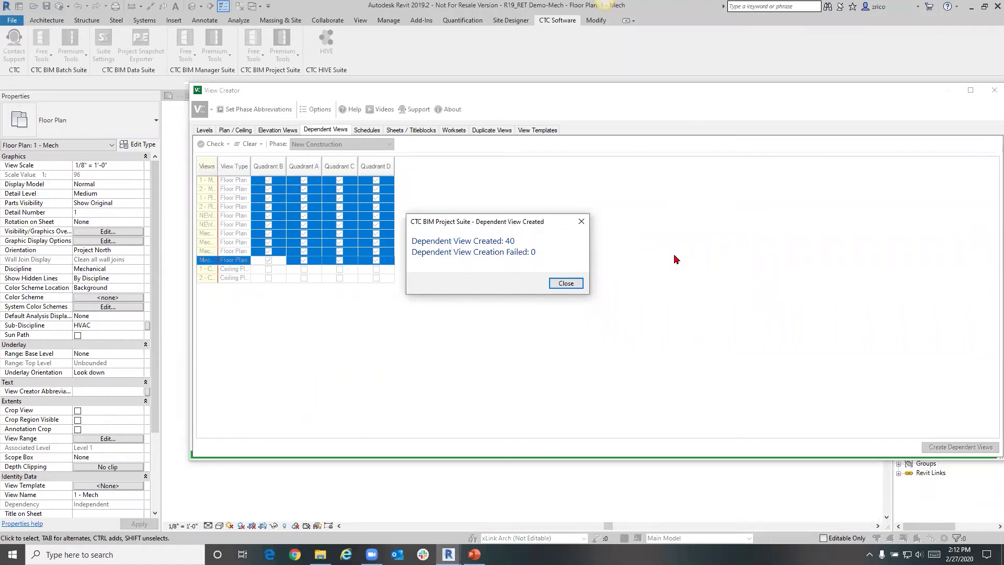
left_click(566, 284)
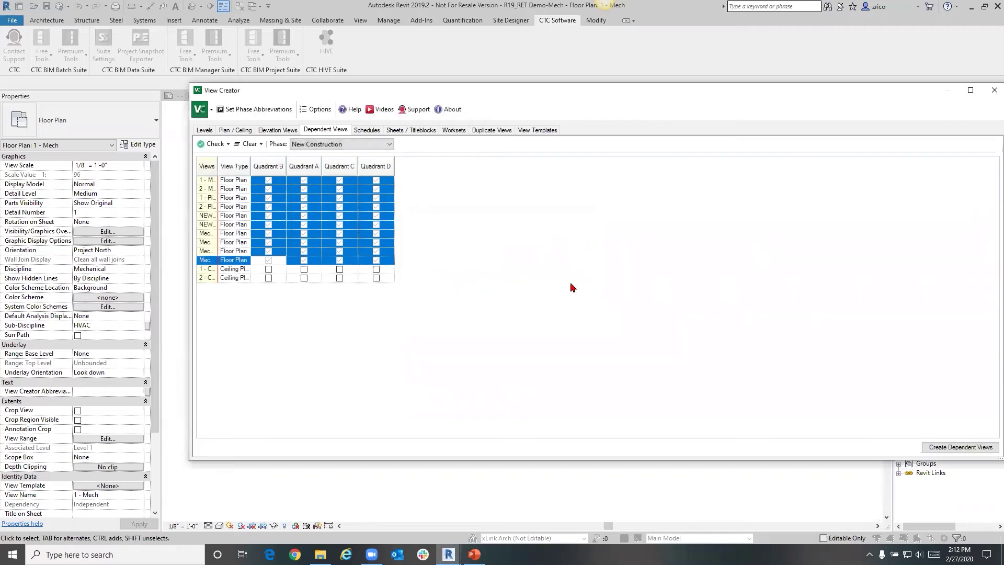
Step: Create per-phase and per-level schedules for both Sheet List and Space Outdoor Air Schedule, and dismiss the report
left_click(366, 130)
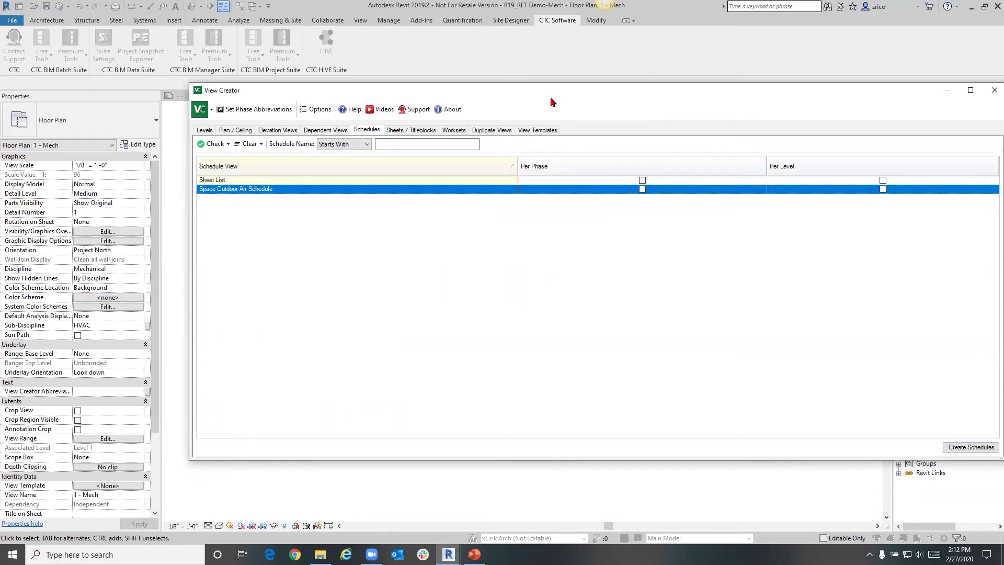
left_click_drag(552, 98, 437, 99)
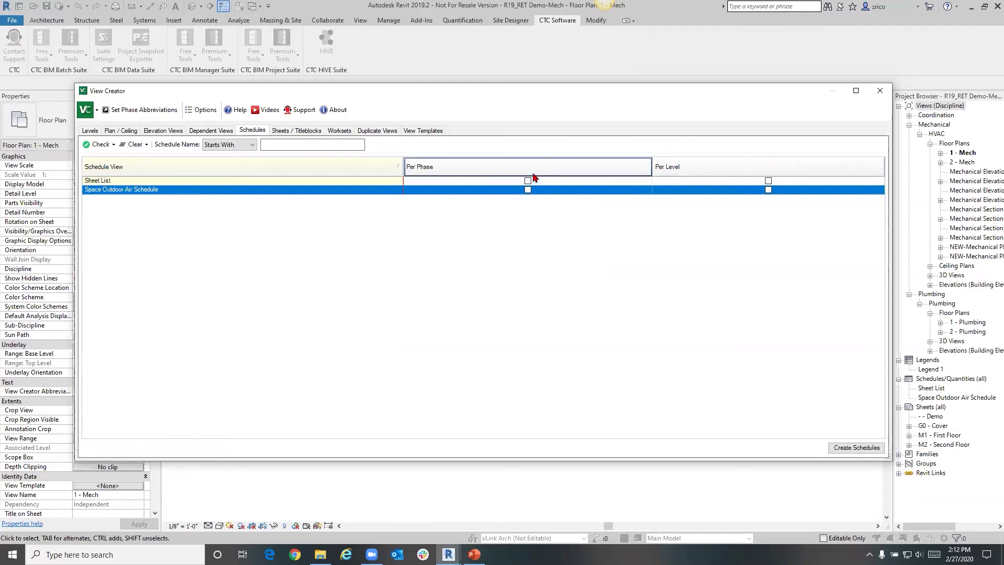
left_click(100, 144)
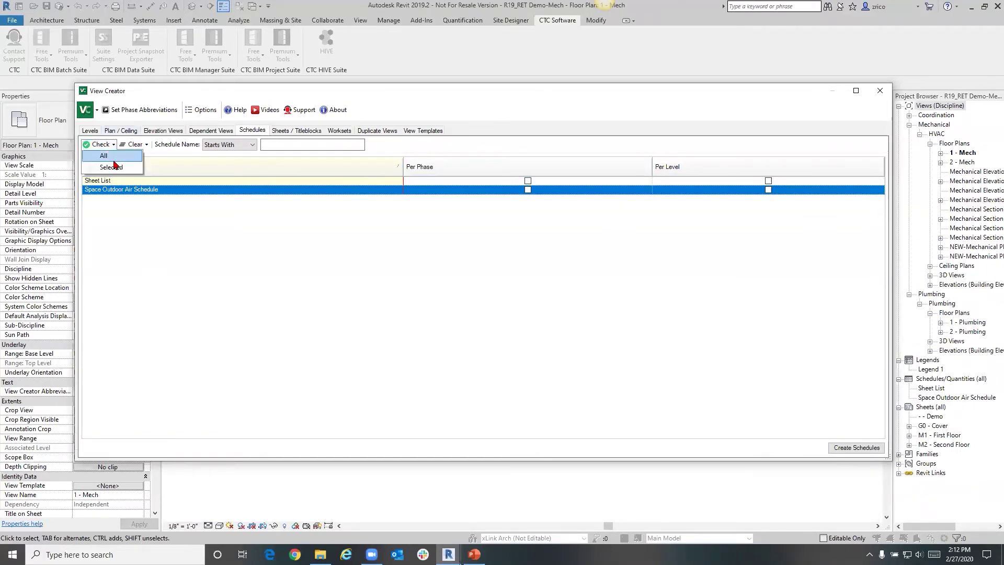
left_click(105, 157)
left_click(877, 448)
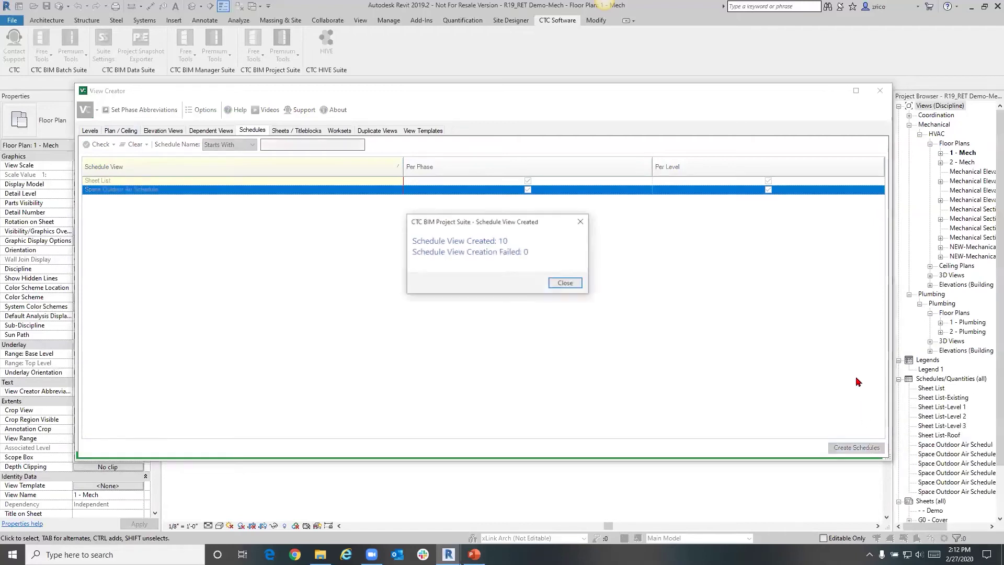
left_click(566, 283)
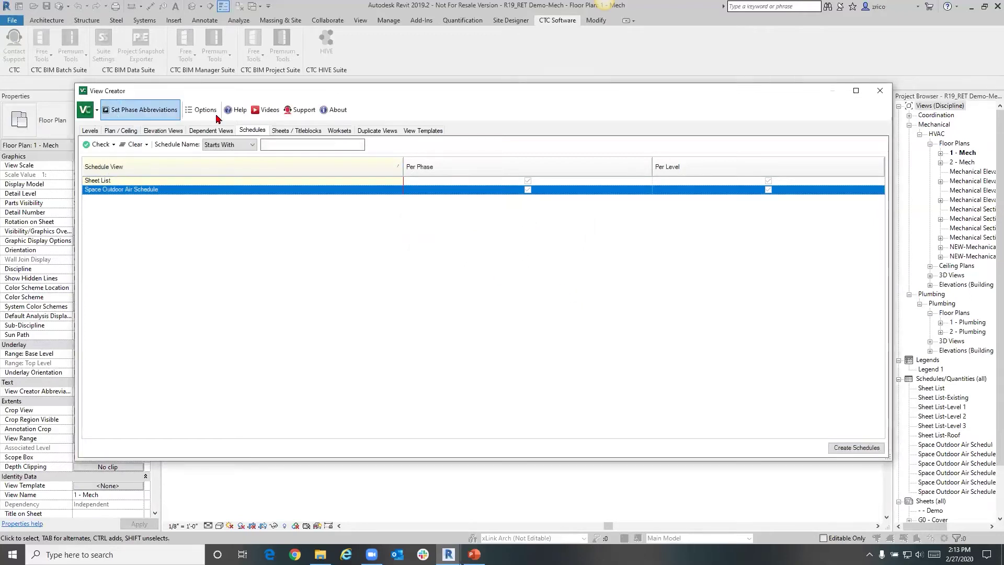
Step: Add a sheet named Third Floor with sheet number M3 to the sheet and titleblock list
left_click(310, 132)
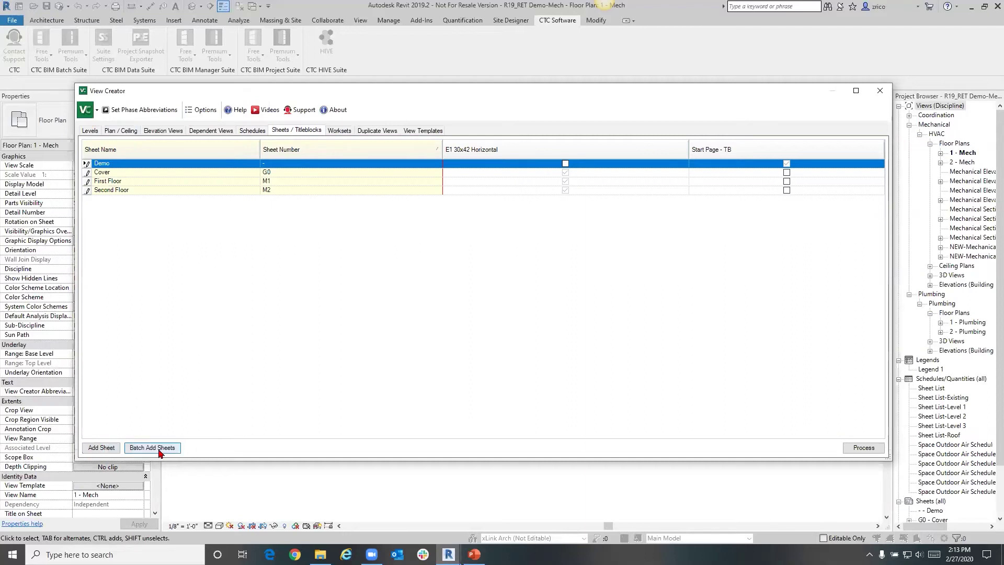
left_click(102, 450)
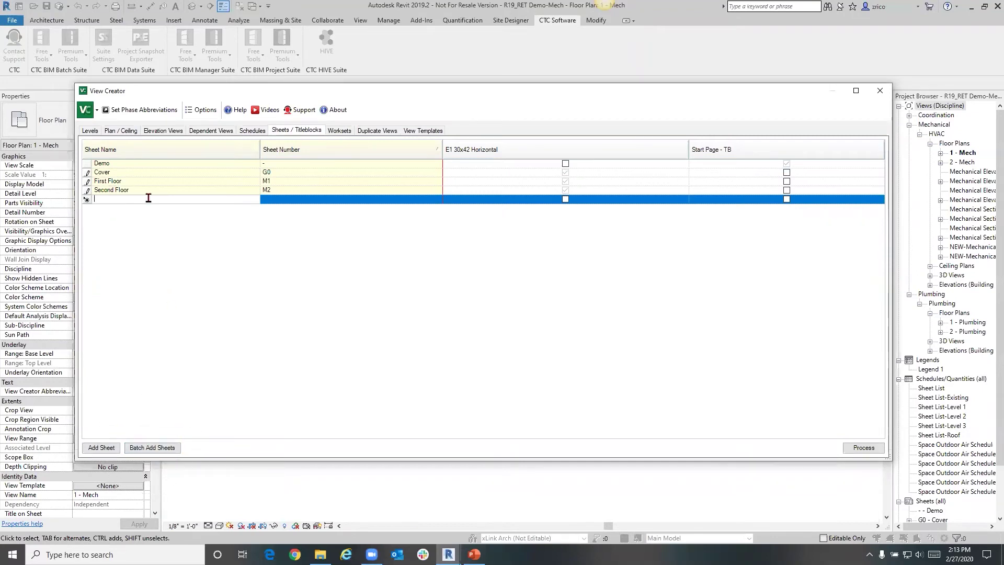
type("Third ")
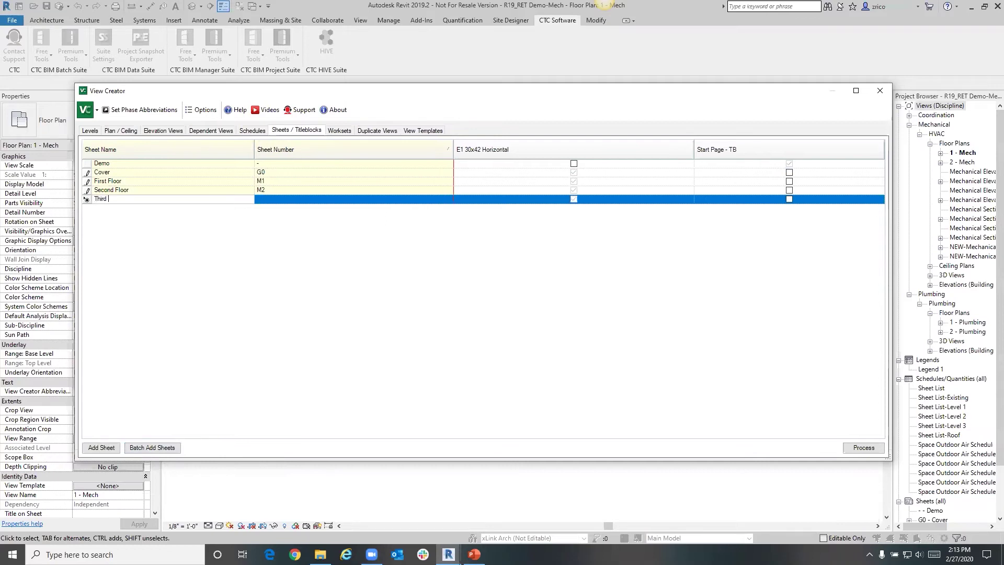
type("Floor")
left_click(278, 199)
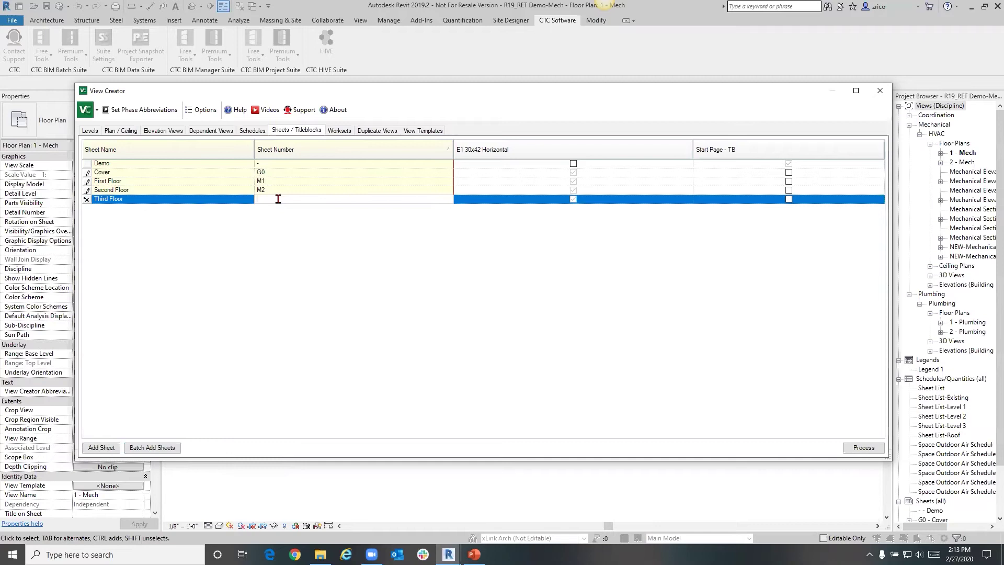
type("M3")
left_click(516, 155)
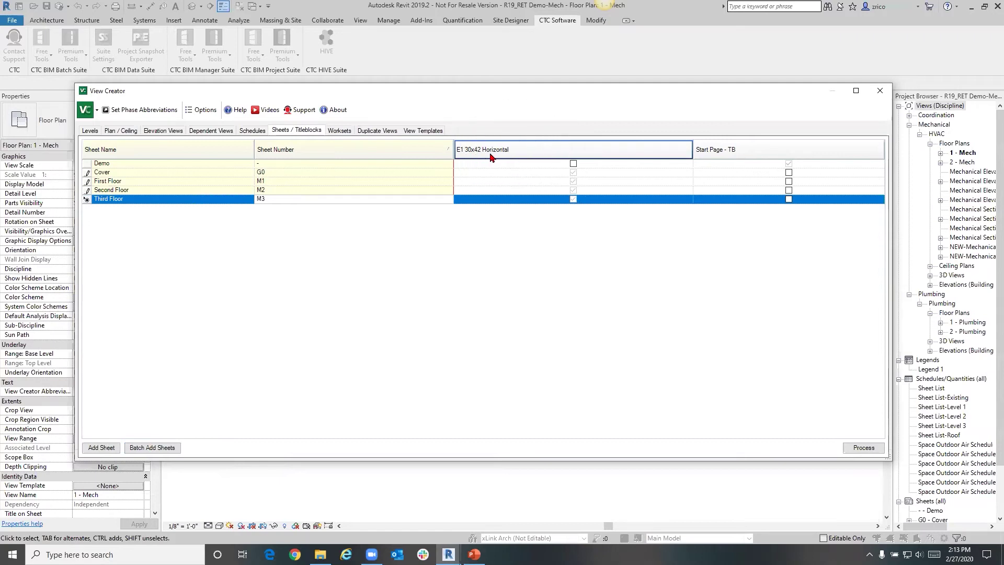
Step: Try the Start Page - TB titleblock on the Third Floor and Cover sheets, and return both to E1 30x42 Horizontal
left_click(573, 199)
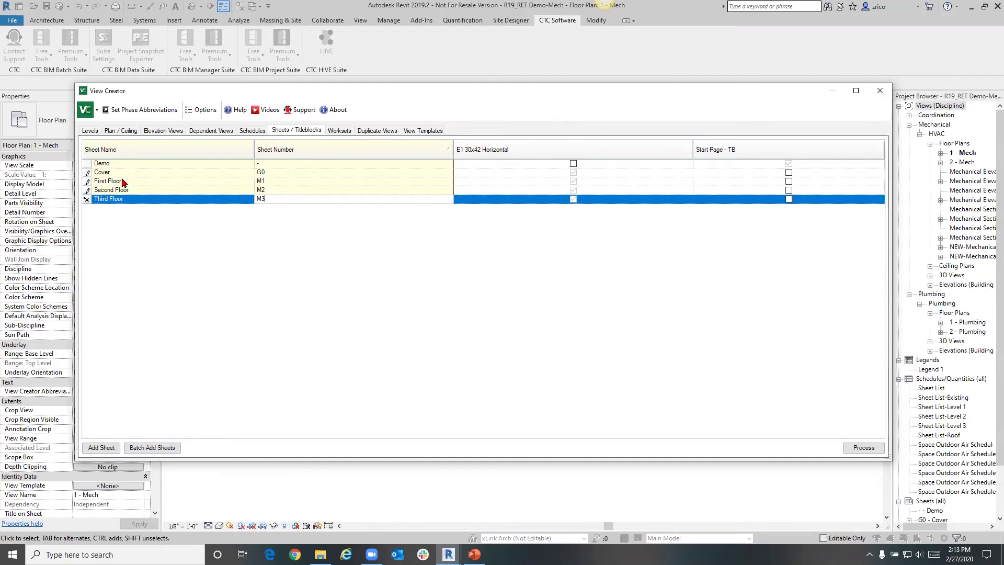
left_click(789, 200)
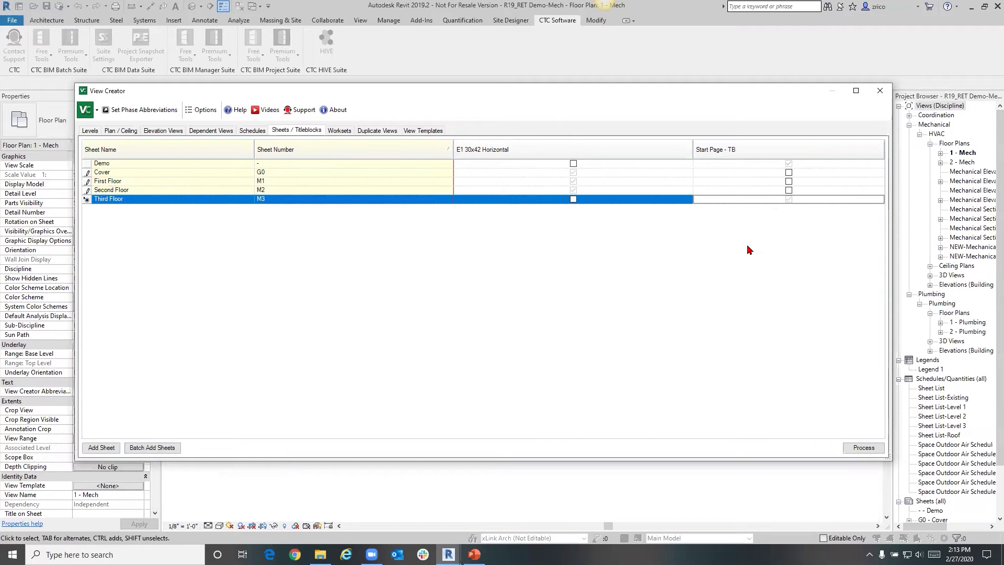
left_click(516, 154)
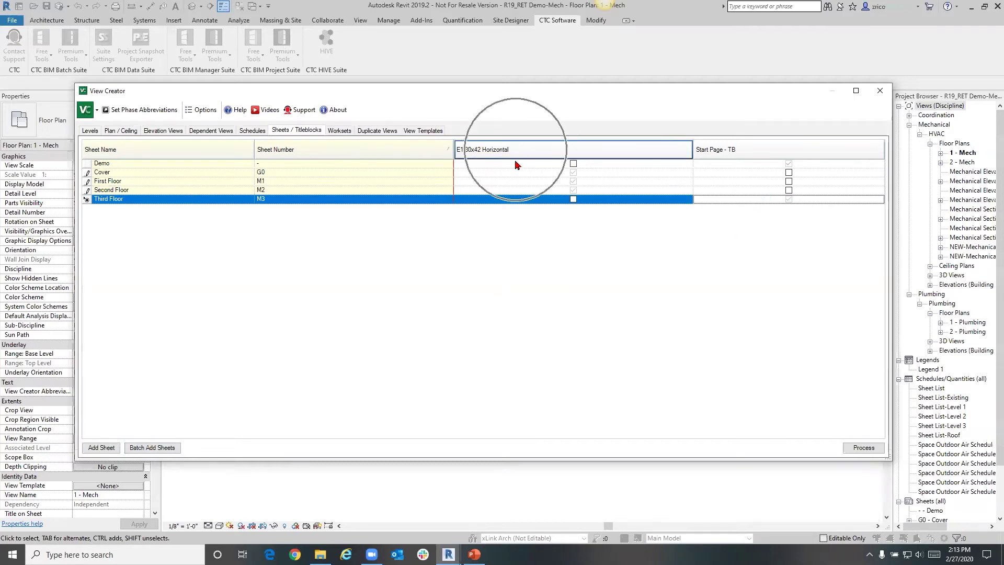
left_click(573, 199)
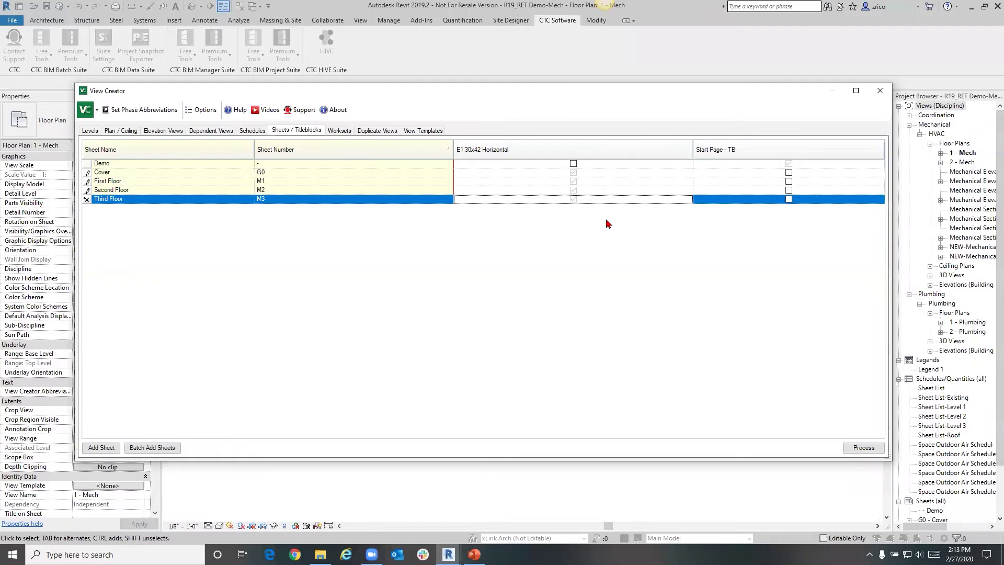
left_click(789, 173)
left_click(573, 172)
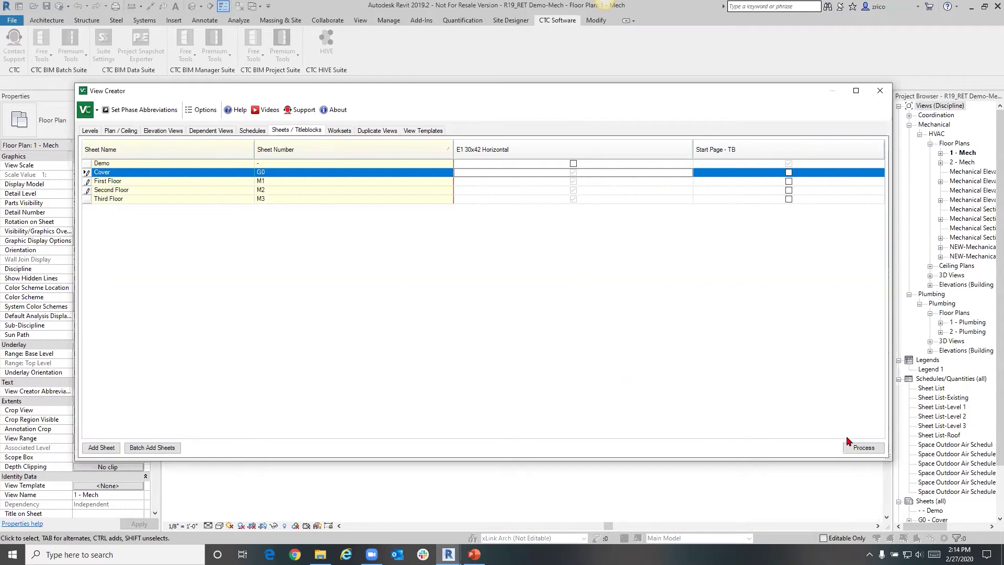
Step: Process the listed sheets and titleblocks, and dismiss the report
left_click(882, 451)
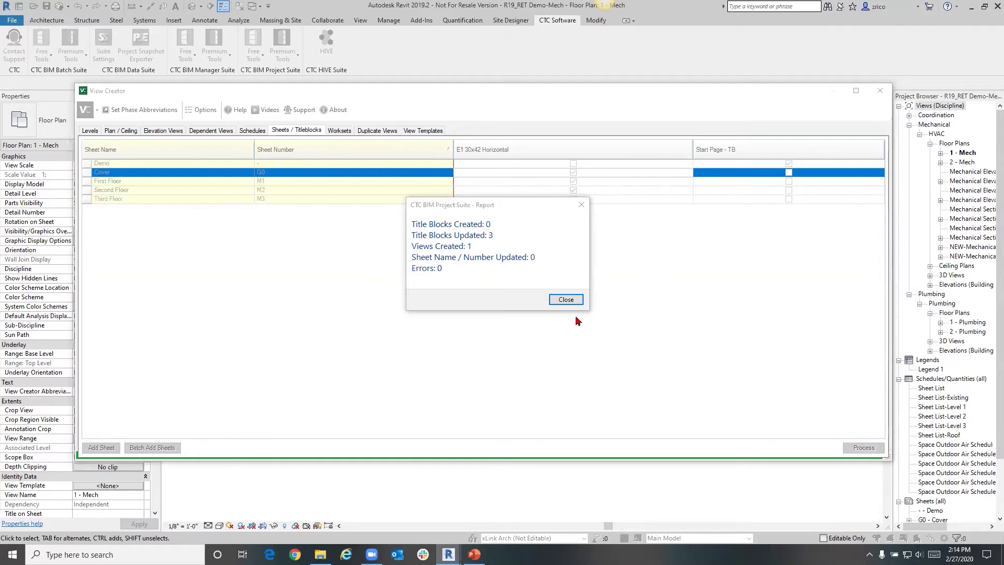
left_click(569, 301)
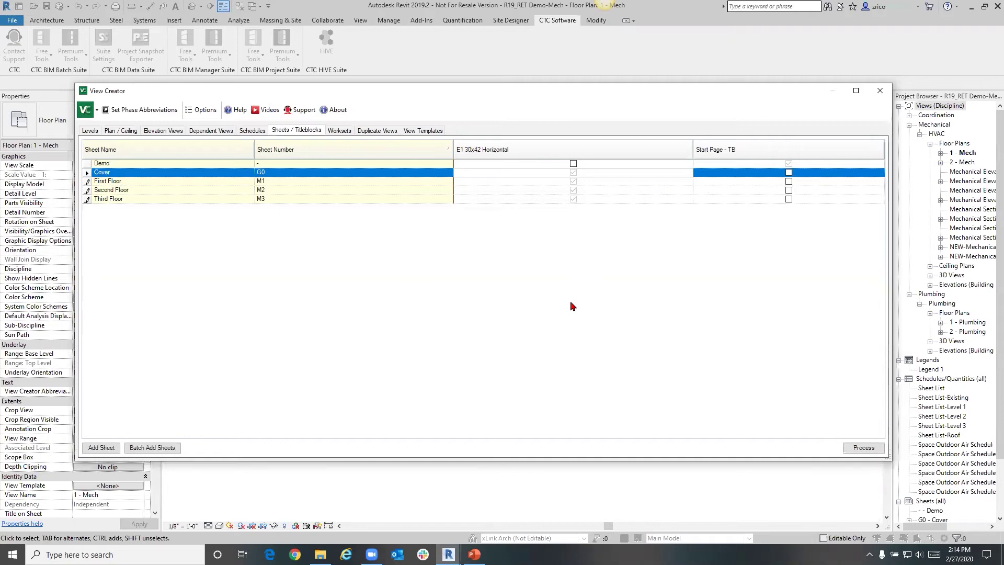
Step: Create 3D views for the HVAC and Shared Levels and Grids worksets with the name prefix Test, and dismiss the report
left_click(341, 132)
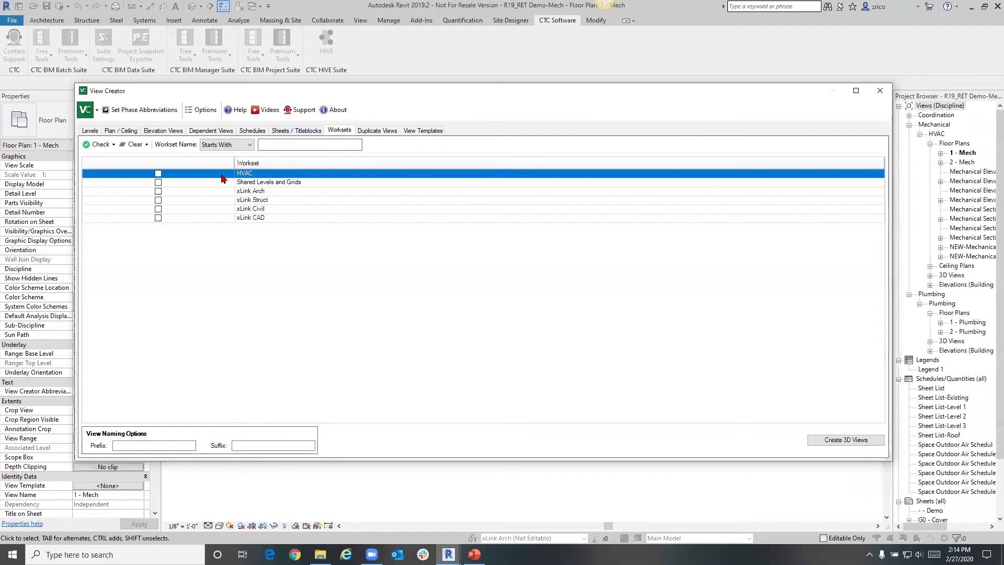
left_click(159, 174)
left_click(158, 182)
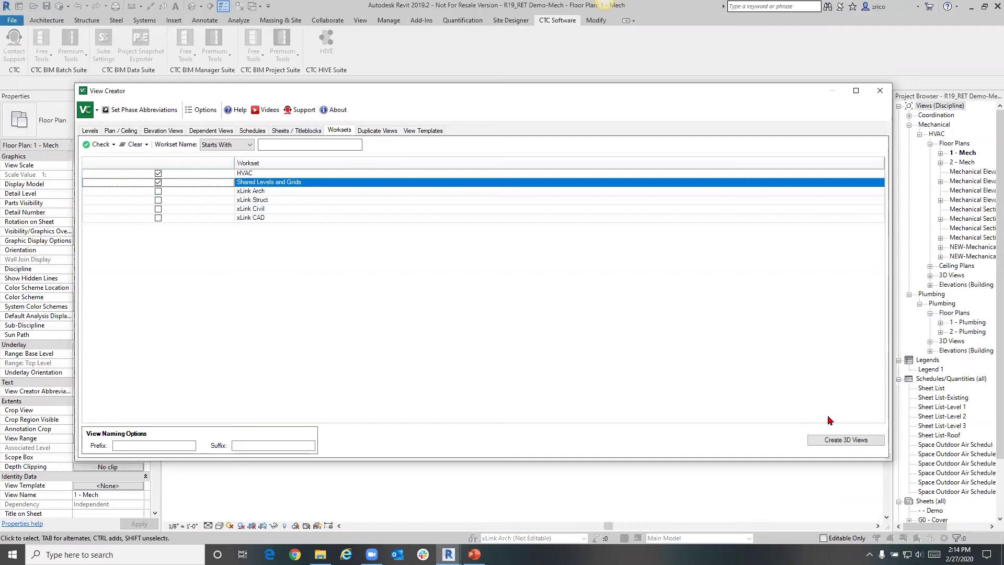
left_click(148, 446)
type("Test")
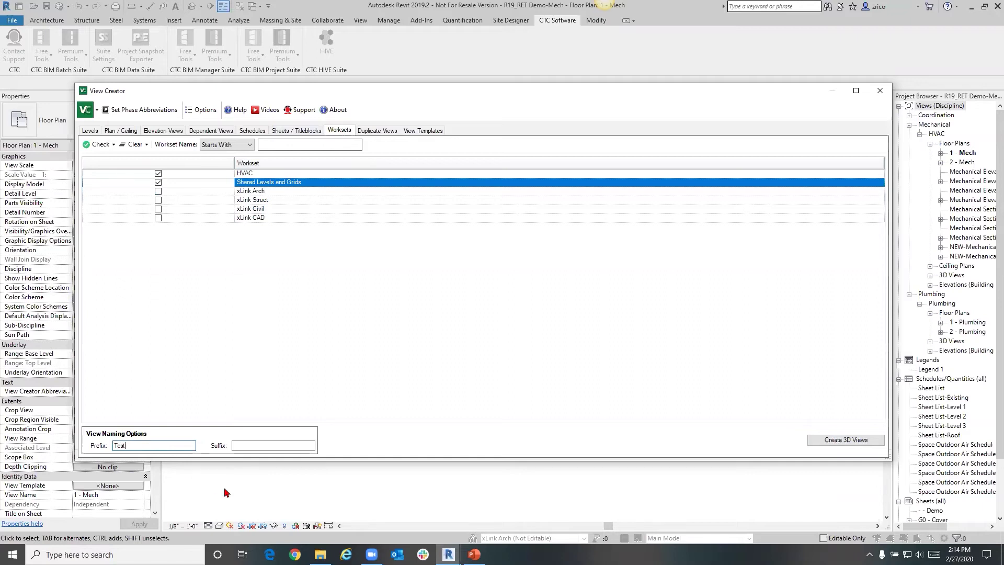
left_click(856, 442)
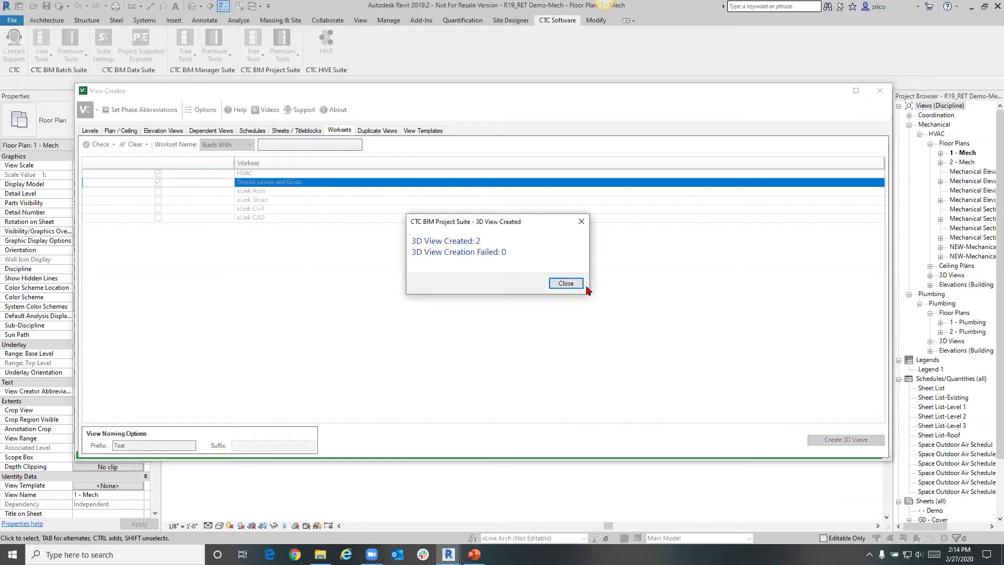
left_click(573, 285)
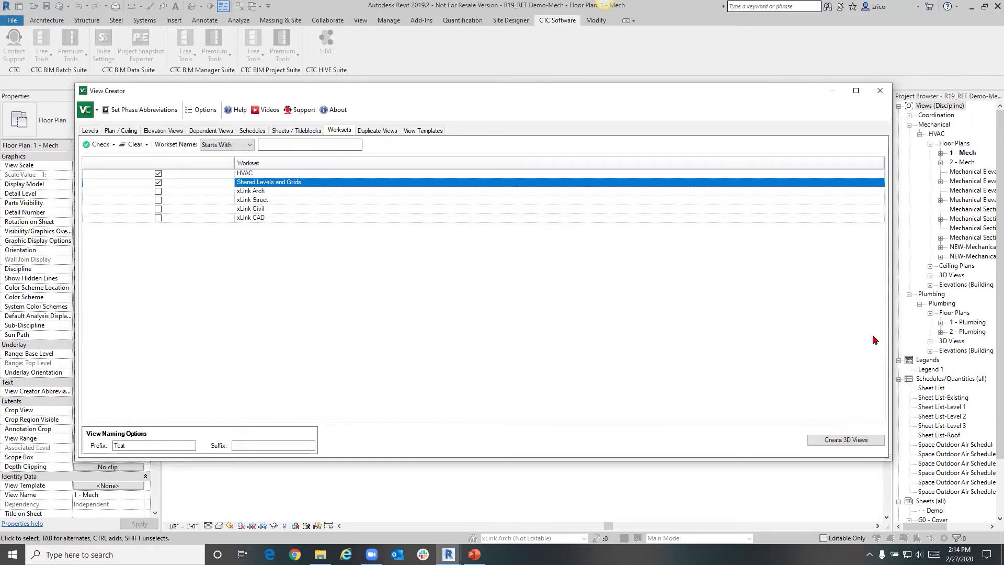
Step: Look over the duplicate view options, filter the list to Floor Plan views and show all view types again
left_click(369, 133)
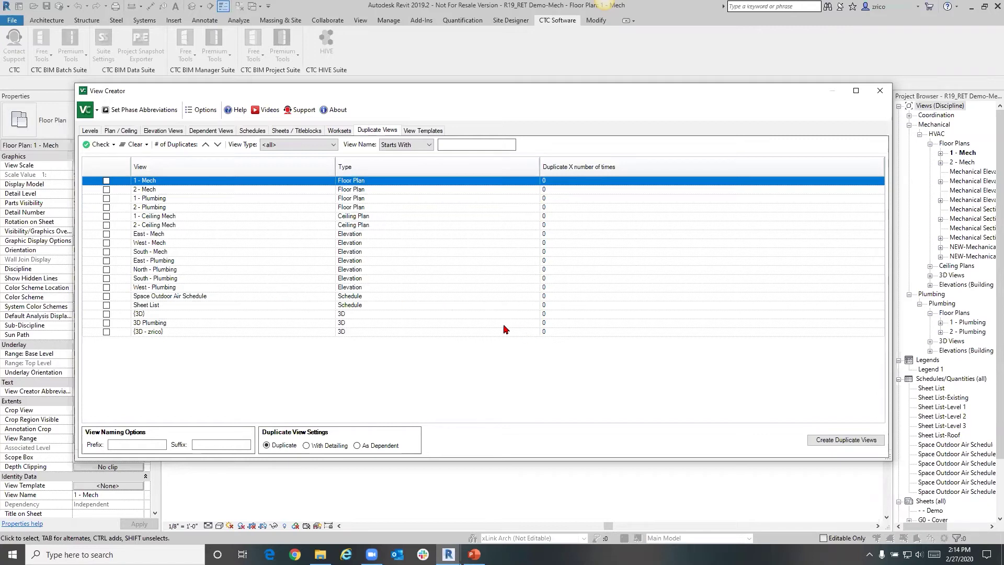
left_click(204, 447)
left_click(330, 145)
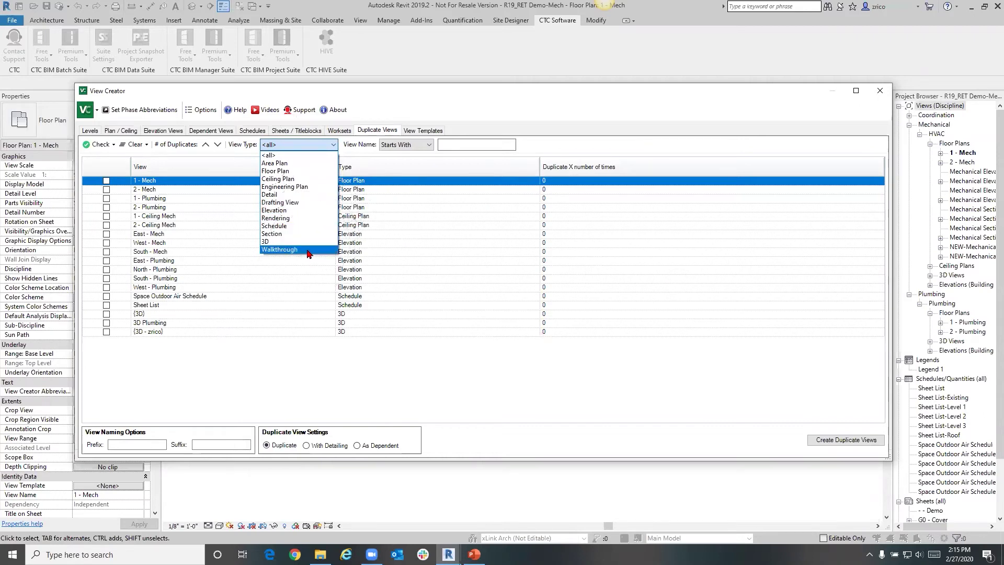
left_click(265, 330)
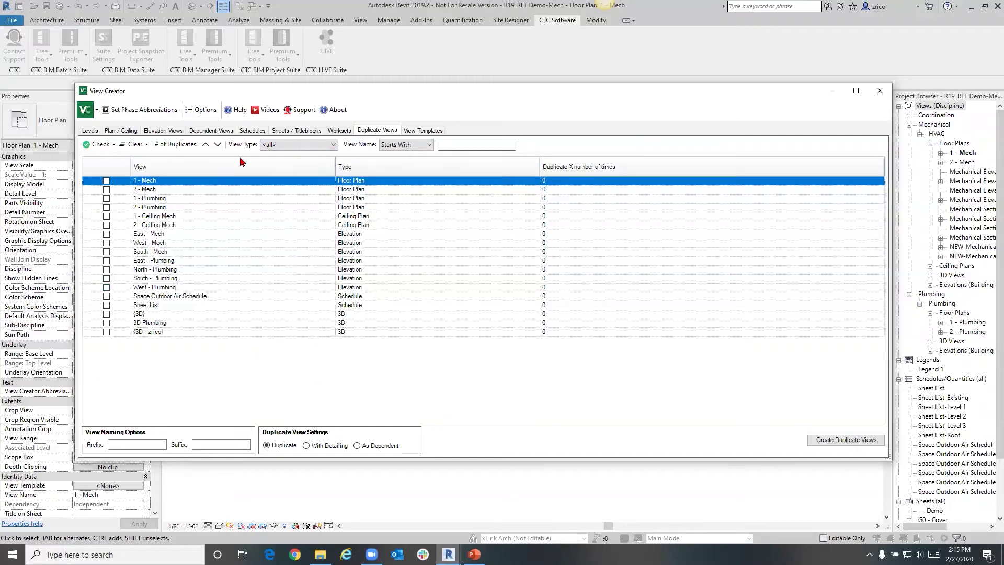
left_click(327, 146)
left_click(293, 171)
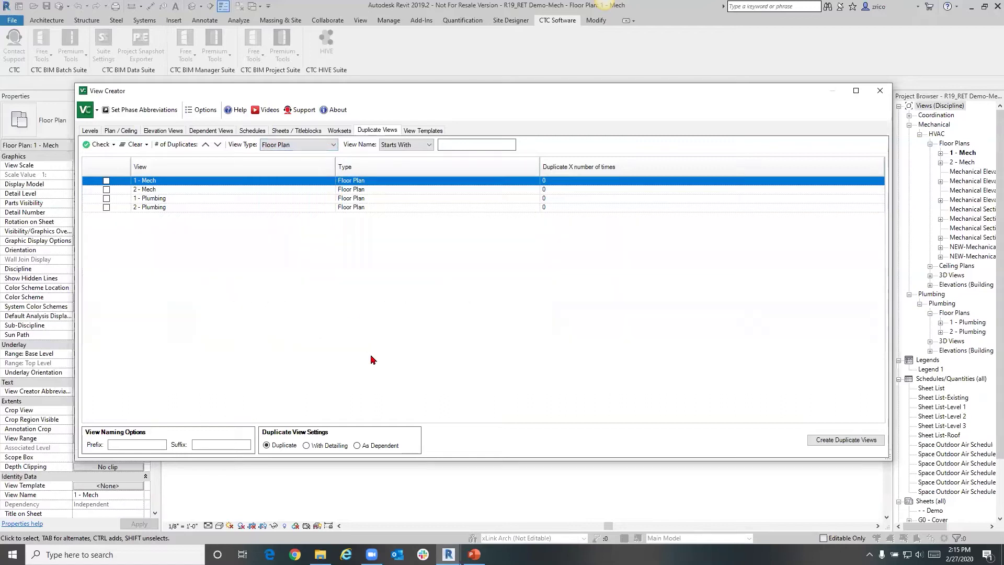
left_click(314, 145)
left_click(302, 154)
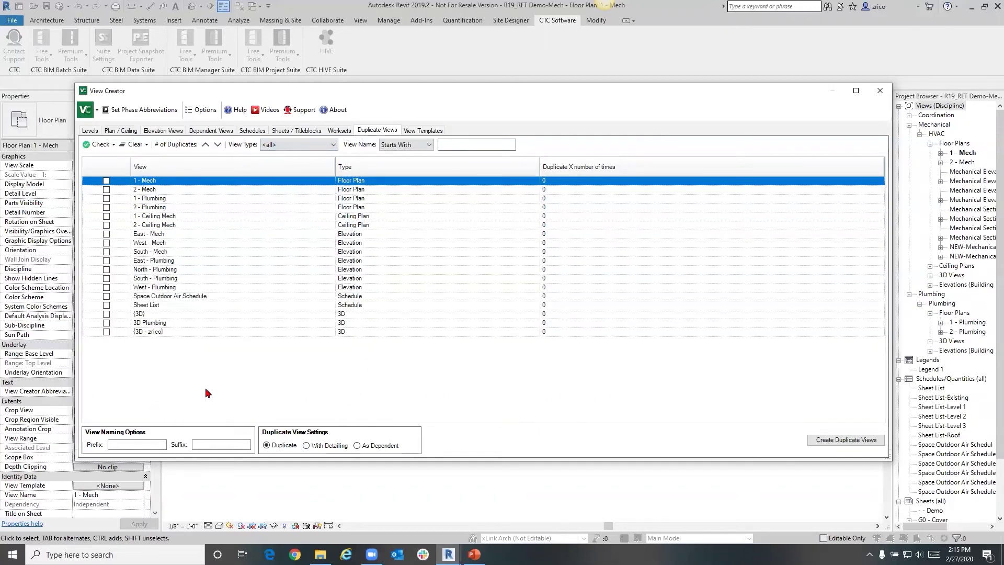
left_click(294, 437)
Step: Create one plain duplicate each of 1 - Mech, 2 - Mech, 2 - Plumbing and 2 - Ceiling Mech, and dismiss the report
left_click(174, 235)
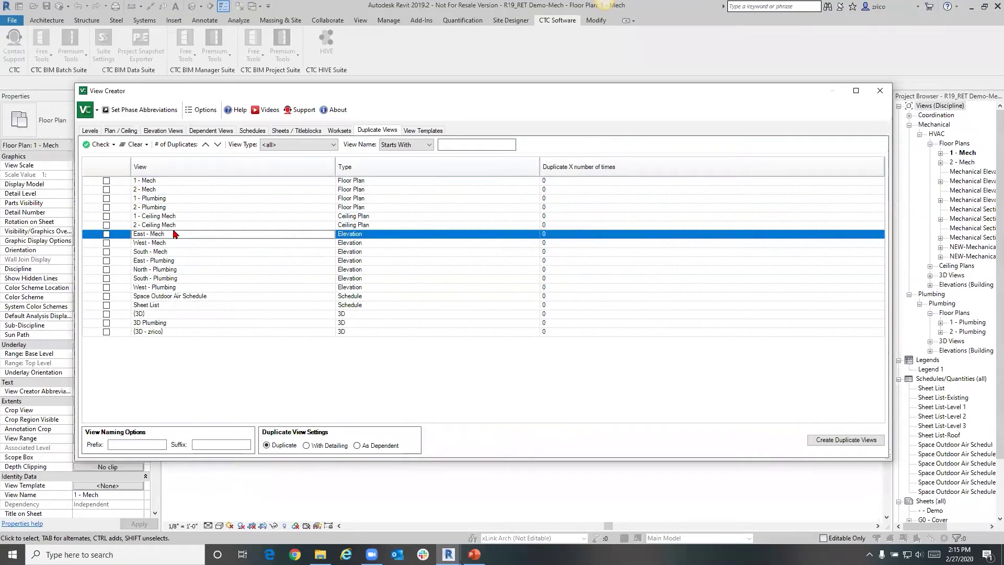
left_click(162, 183)
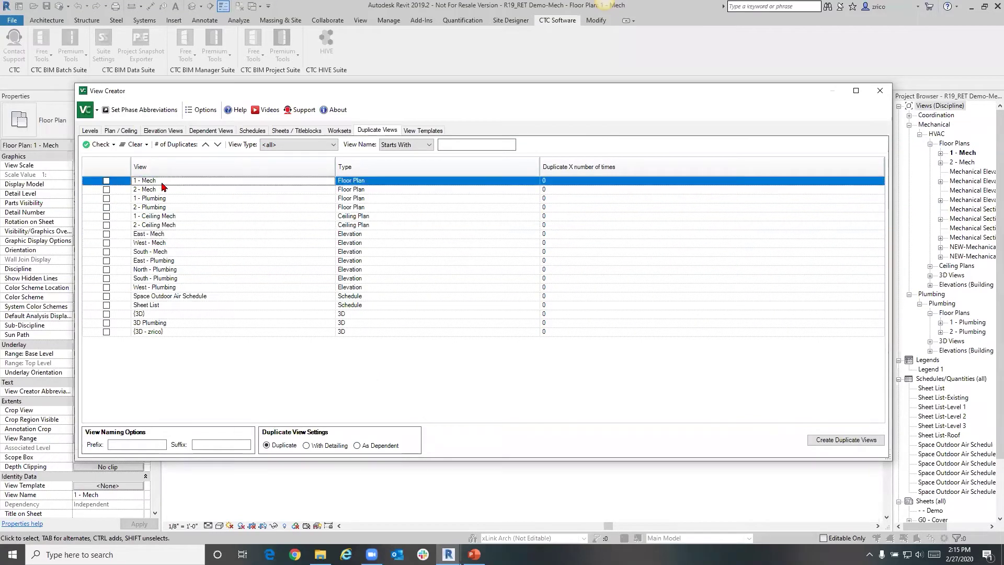
left_click(123, 192)
left_click(106, 180)
left_click(106, 189)
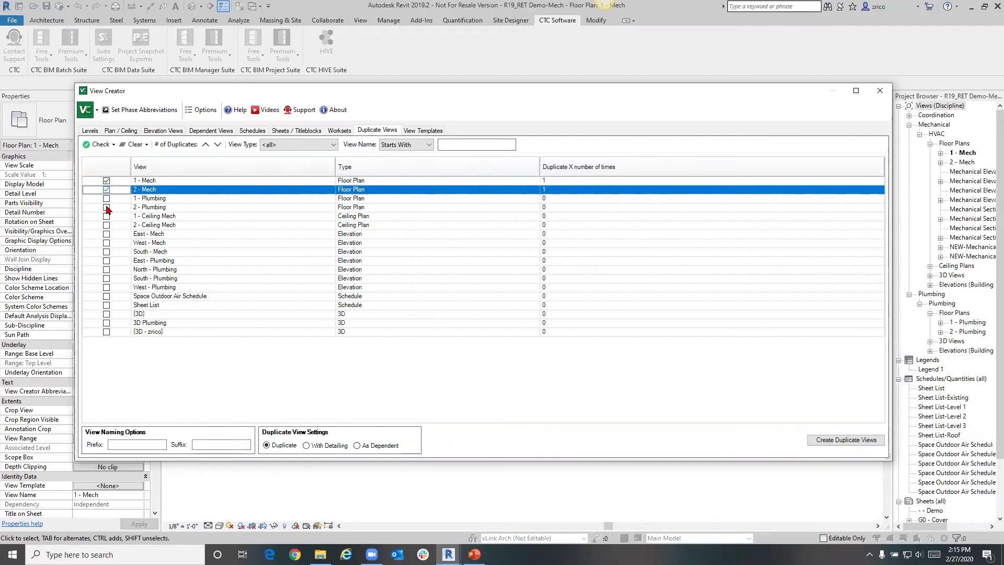
left_click(107, 207)
left_click(106, 225)
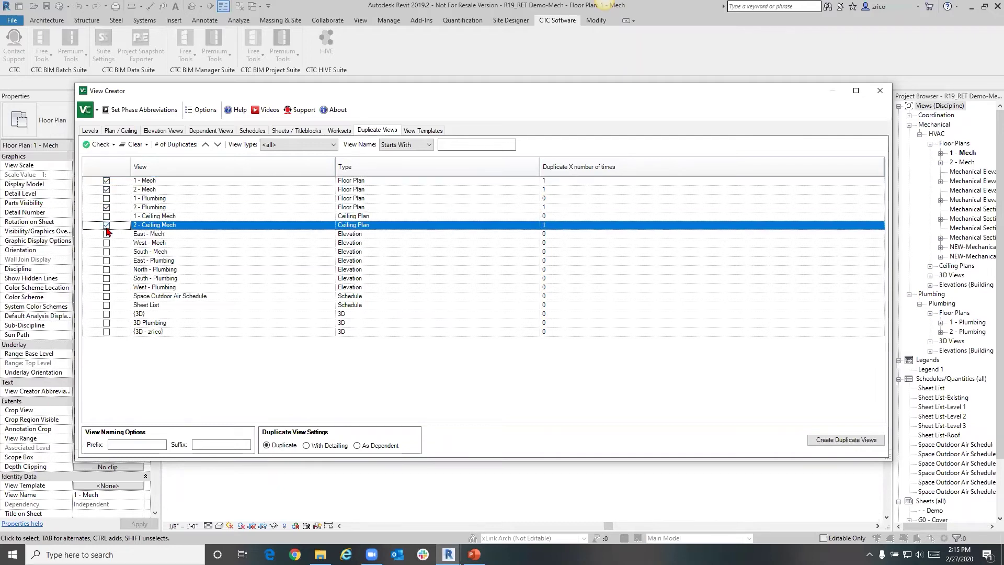
left_click(292, 445)
left_click(827, 441)
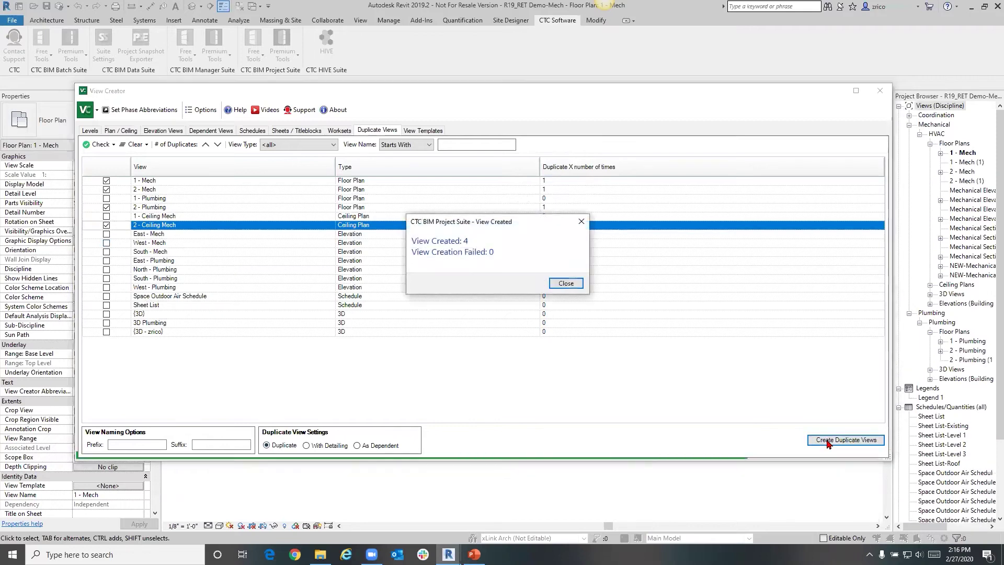
left_click(566, 284)
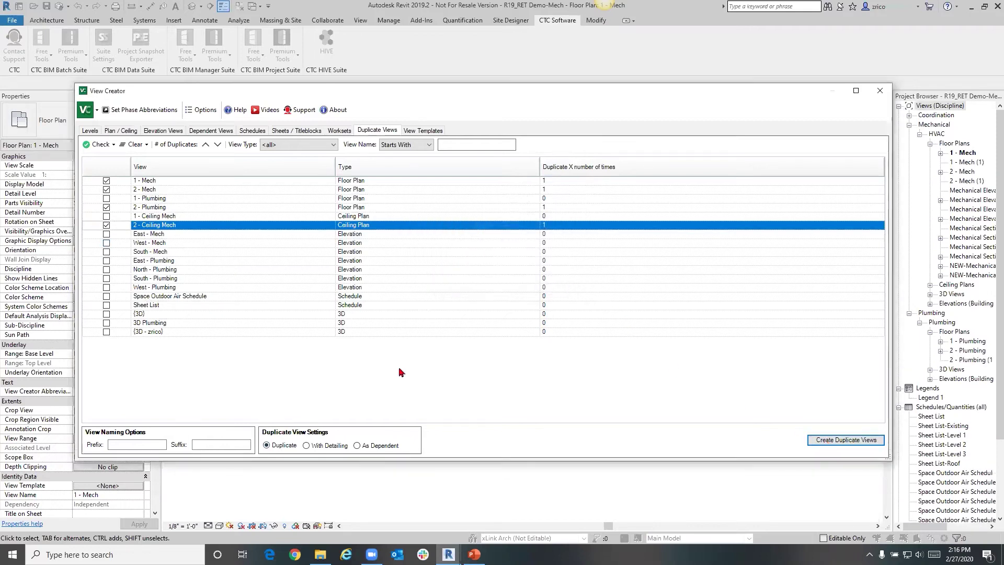
Step: Set duplication to With Detailing and also mark 1 - Plumbing, 1 - Ceiling Mech, East - Mech, West - Mech and East - Plumbing
left_click(306, 446)
left_click(106, 198)
left_click(106, 216)
left_click(106, 243)
left_click(107, 234)
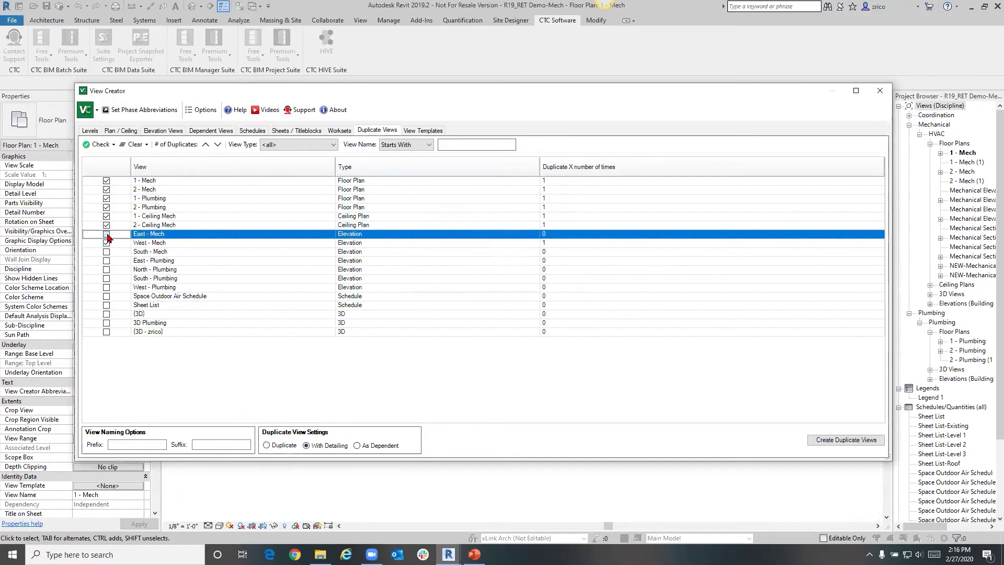
left_click(107, 261)
left_click(106, 260)
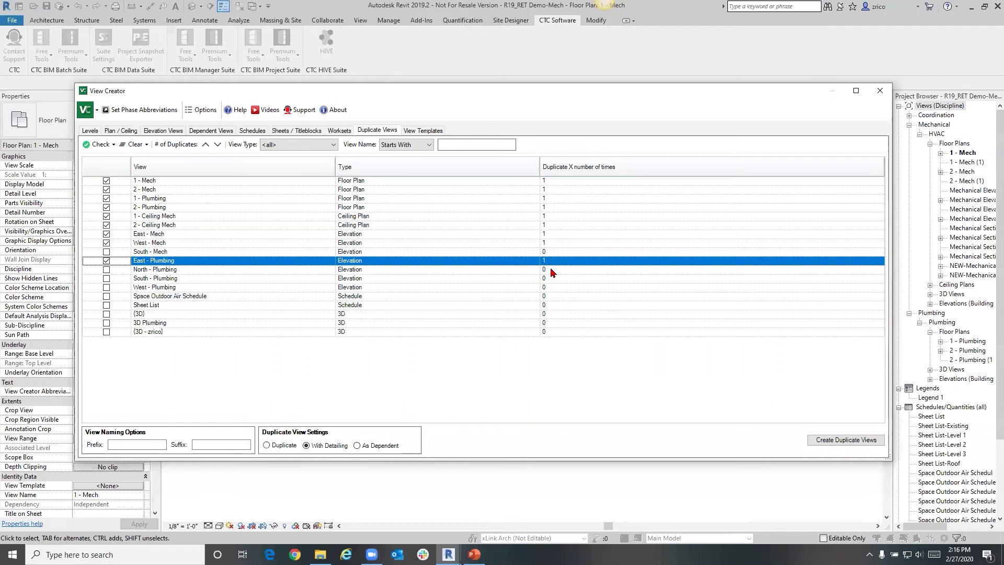
Step: Create one With Detailing duplicate of each of the marked plan, ceiling and elevation views, and dismiss the report
left_click(326, 449)
left_click(326, 448)
left_click(826, 439)
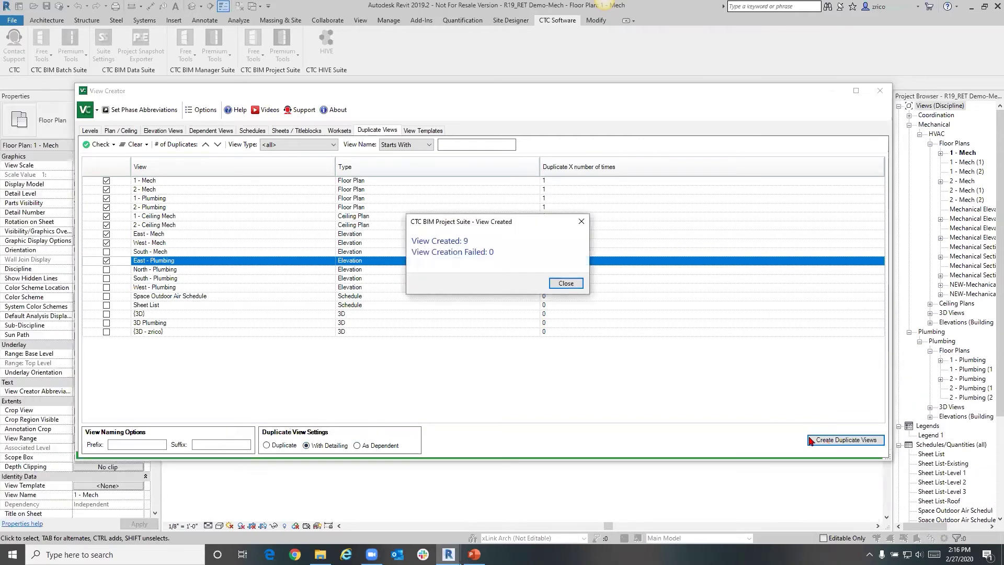
left_click(566, 284)
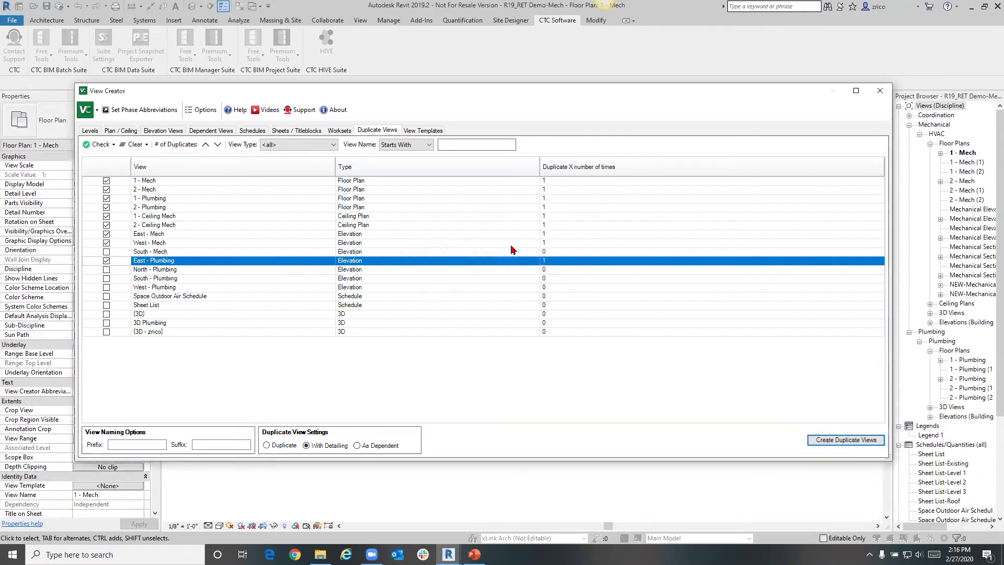
Step: Assign the Mechanical Ceiling view template to the 1 - Ceiling Mech and 2 - Ceiling Mech views
left_click(439, 133)
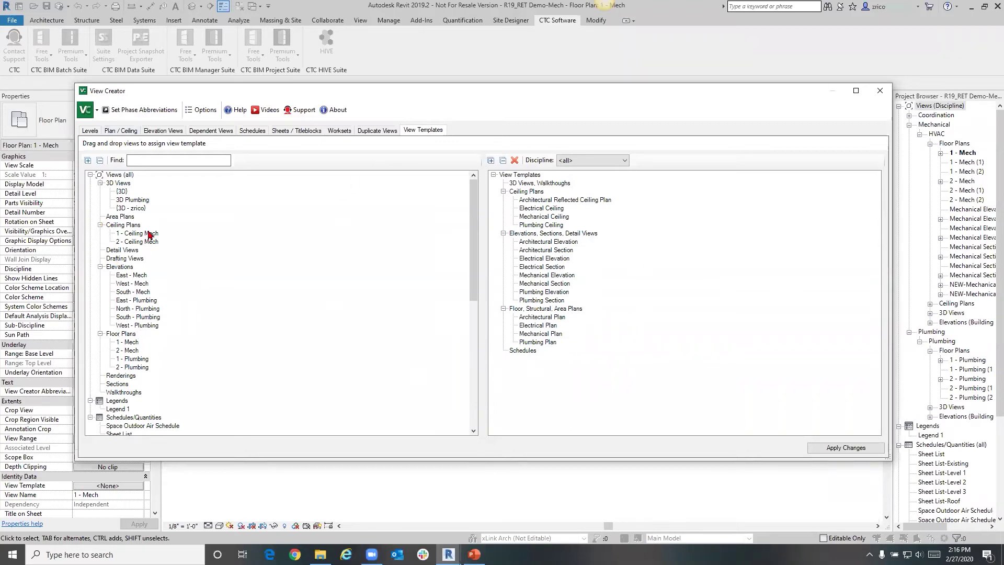
left_click(153, 241)
left_click(135, 236, "ctrl")
left_click_drag(134, 239, 539, 222)
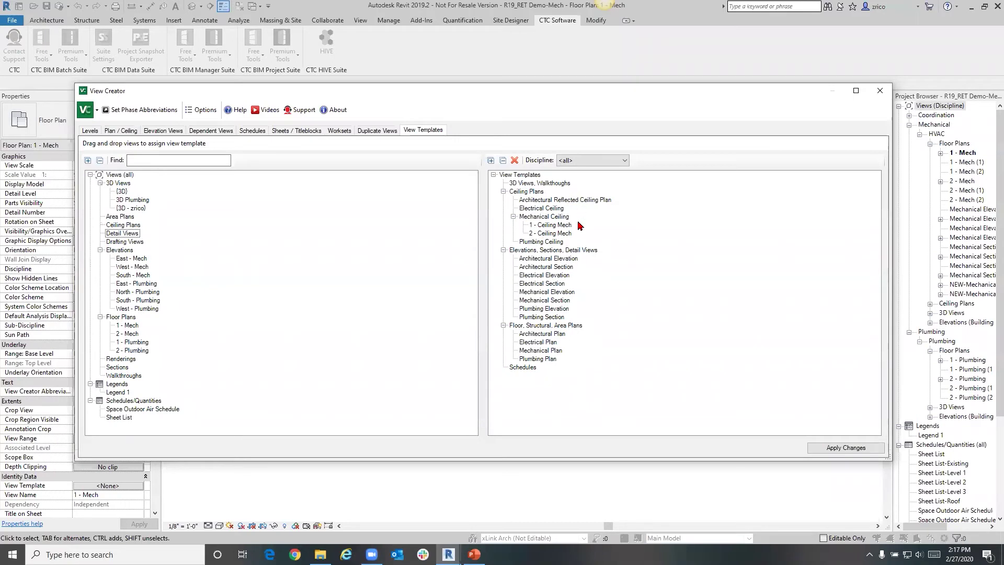
Step: Filter the view templates by the Electrical, Plumbing and Architectural disciplines in turn, and show all disciplines again
left_click(581, 163)
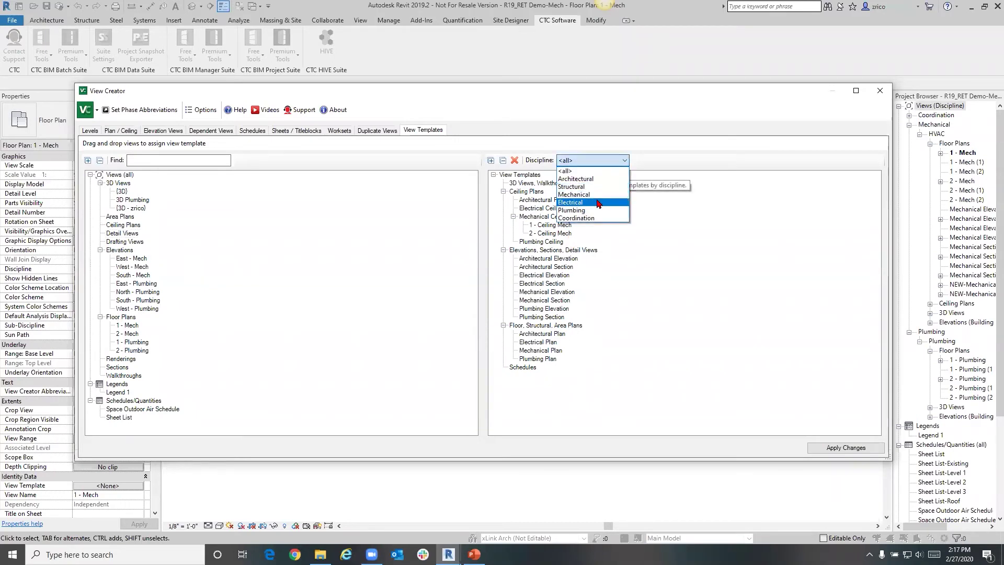
left_click(599, 203)
left_click(598, 160)
left_click(597, 210)
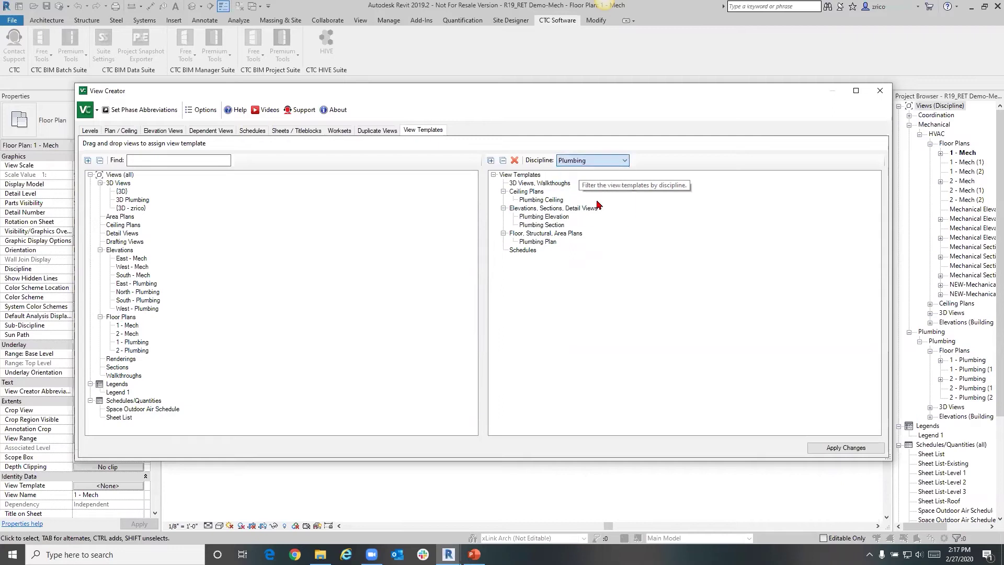
left_click(599, 161)
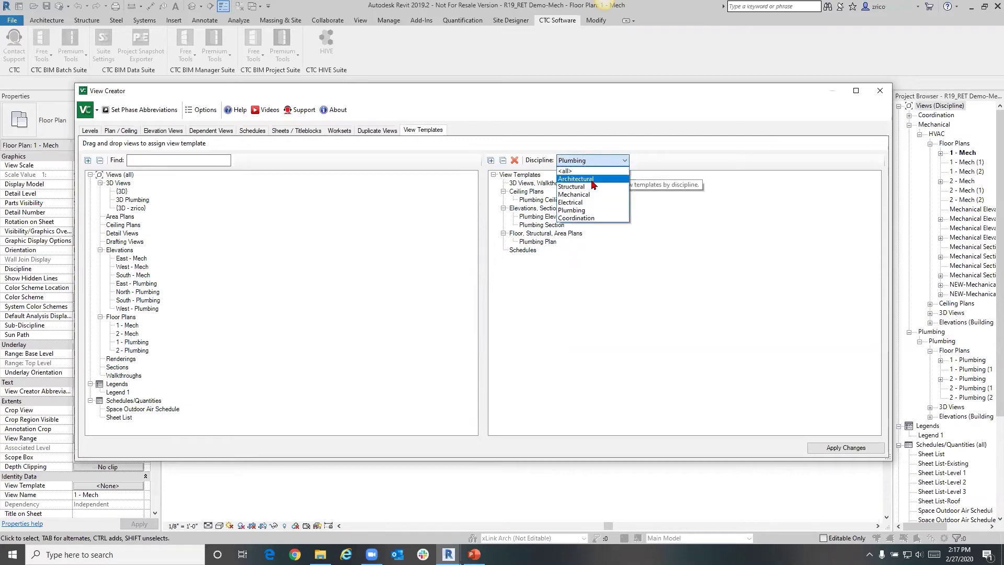
left_click(592, 179)
left_click(589, 162)
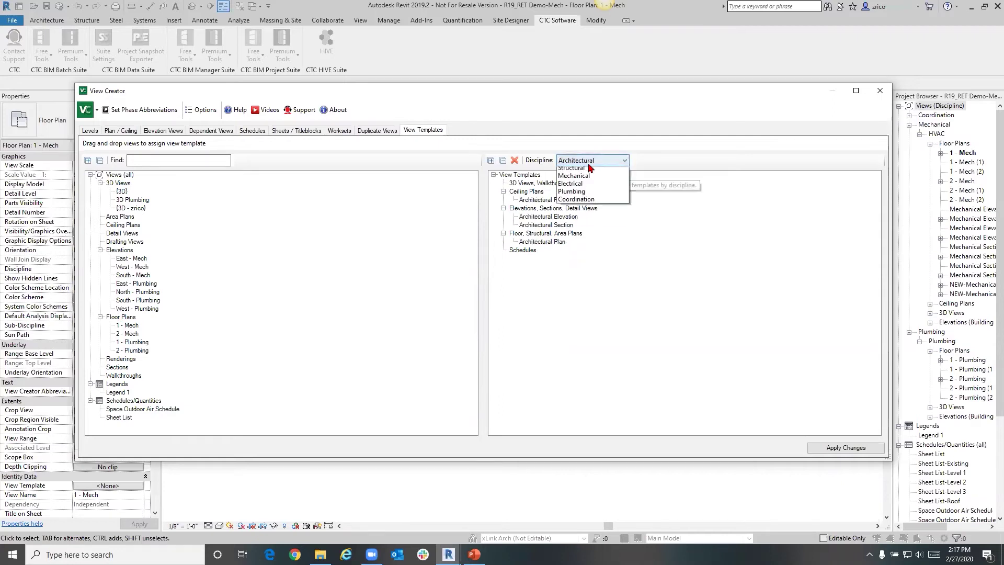
left_click(589, 168)
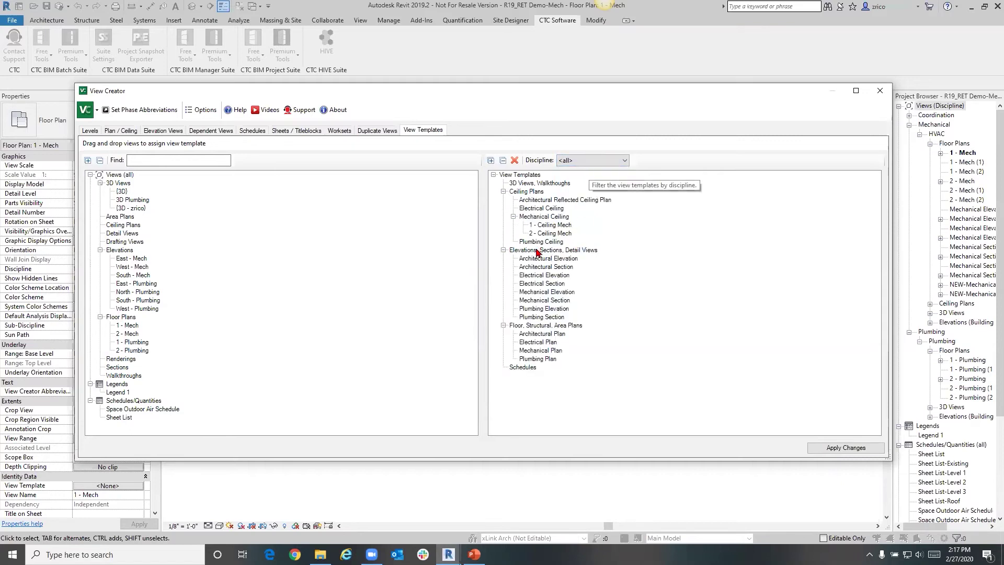
Step: Apply the view template assignments, dismiss the events report and close View Creator
left_click(842, 449)
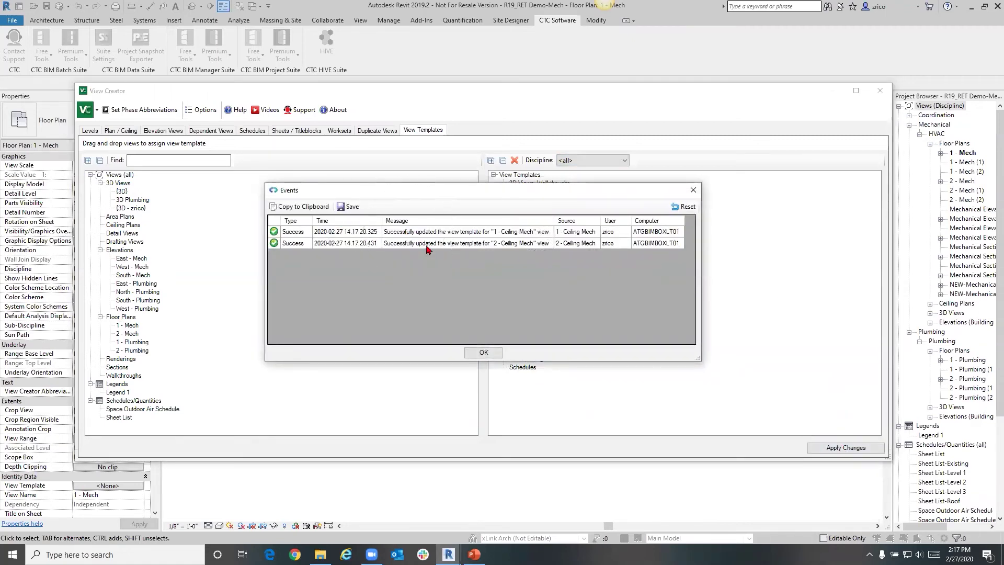
left_click(495, 353)
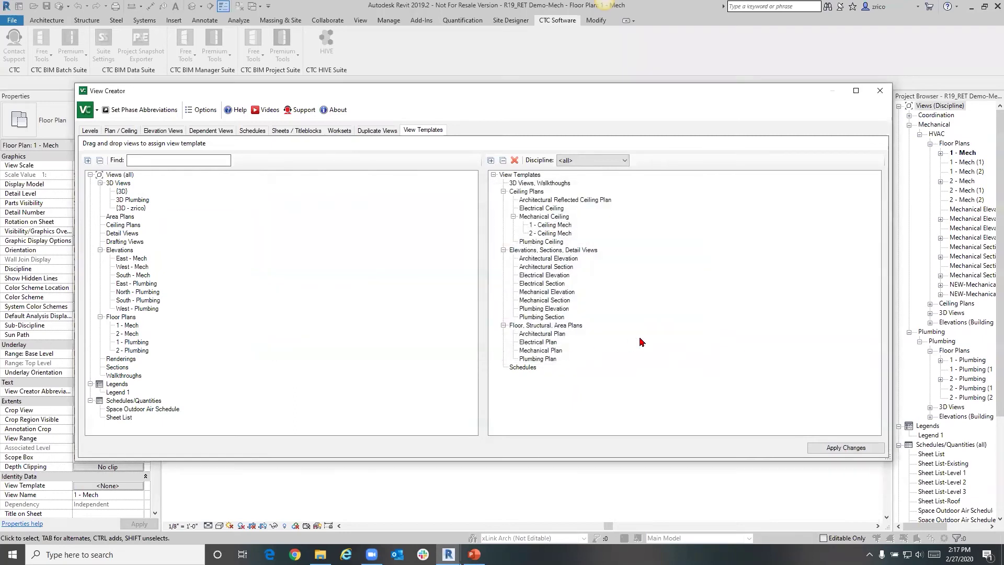
left_click(880, 92)
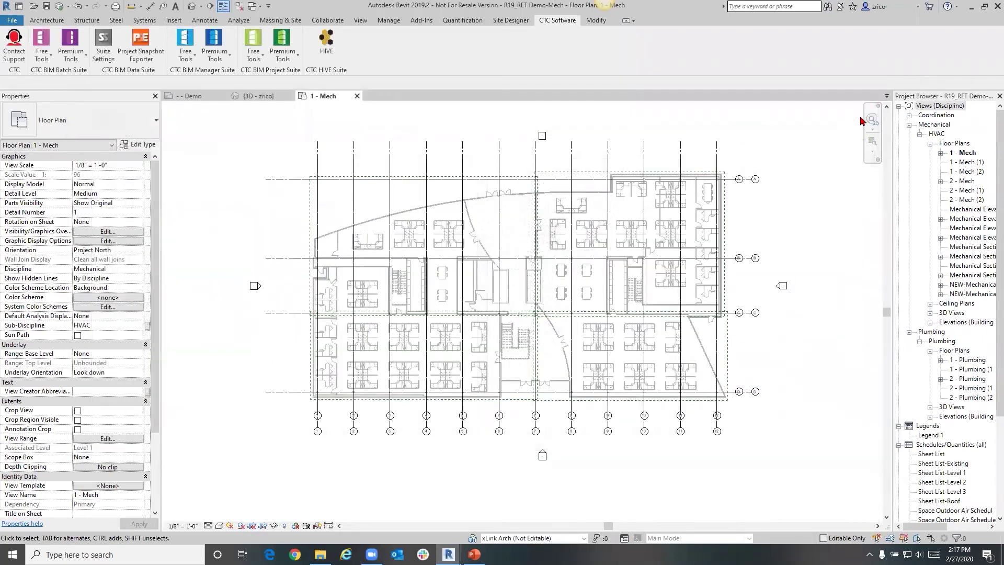
Step: Widen the Project Browser, expand the dependent views of 2 - Mech and 1 - Mech, and open 1 - Mech-Quadrant B fitted to the window
left_click_drag(895, 268, 804, 282)
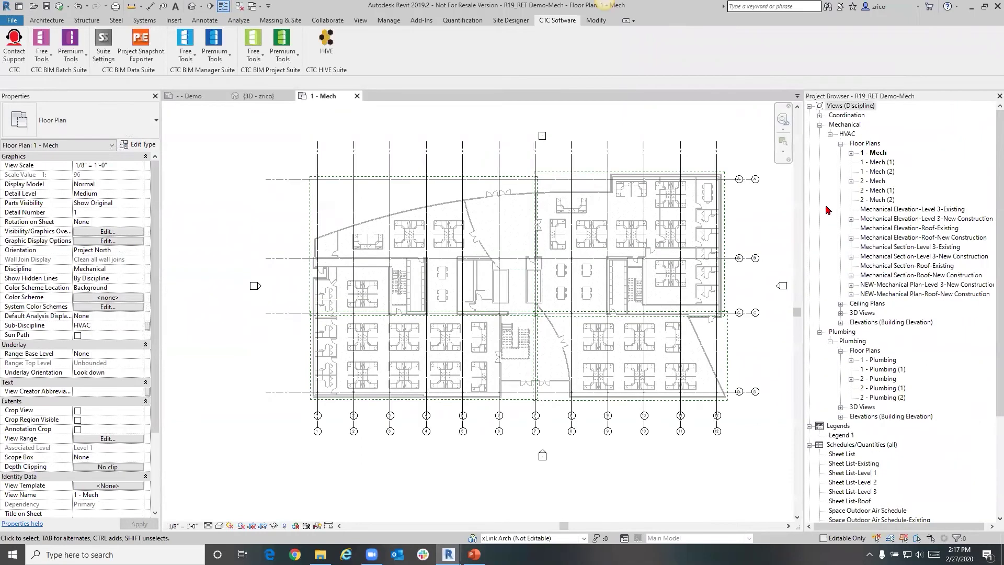
left_click(851, 182)
left_click(852, 181)
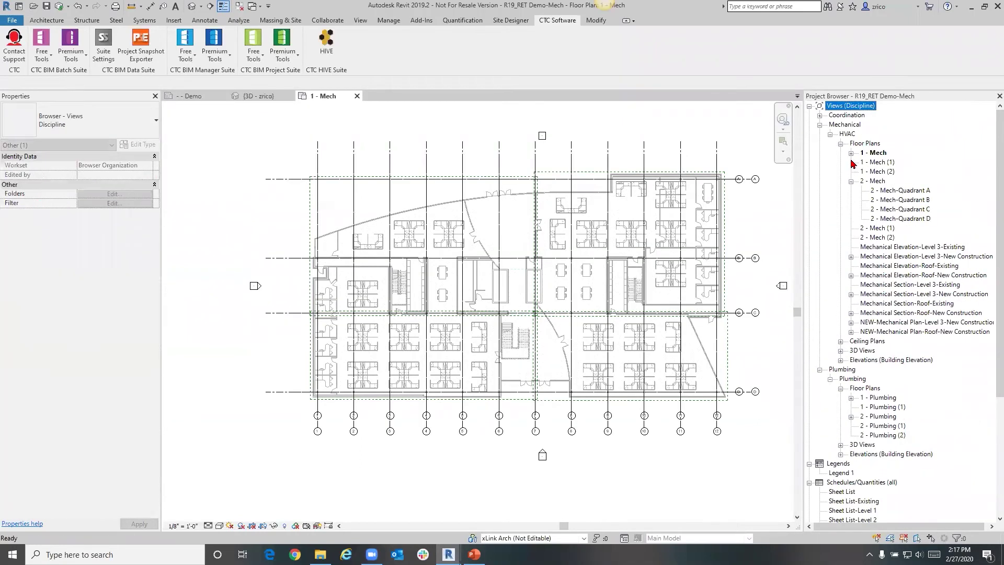
left_click(851, 153)
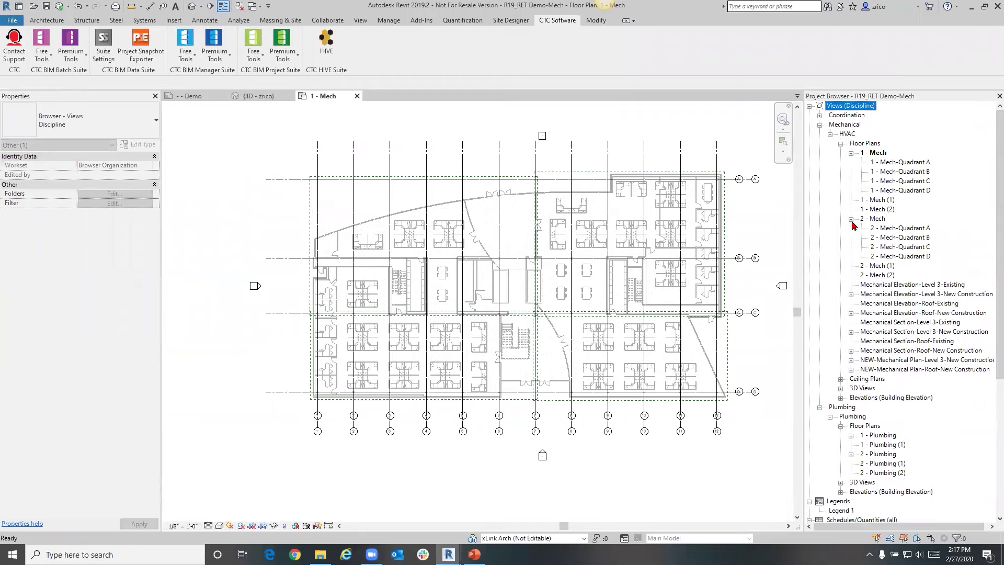
double_click(919, 173)
key("z")
key("f")
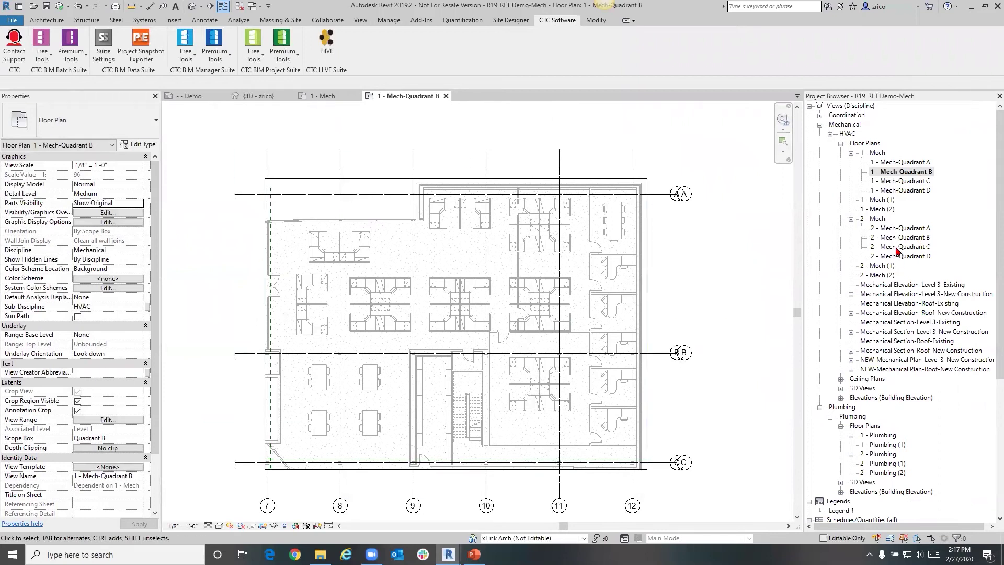
Step: Open 2 - Mech-Quadrant C to inspect its cropped plan, and look through the created views and schedules in the Project Browser
double_click(898, 247)
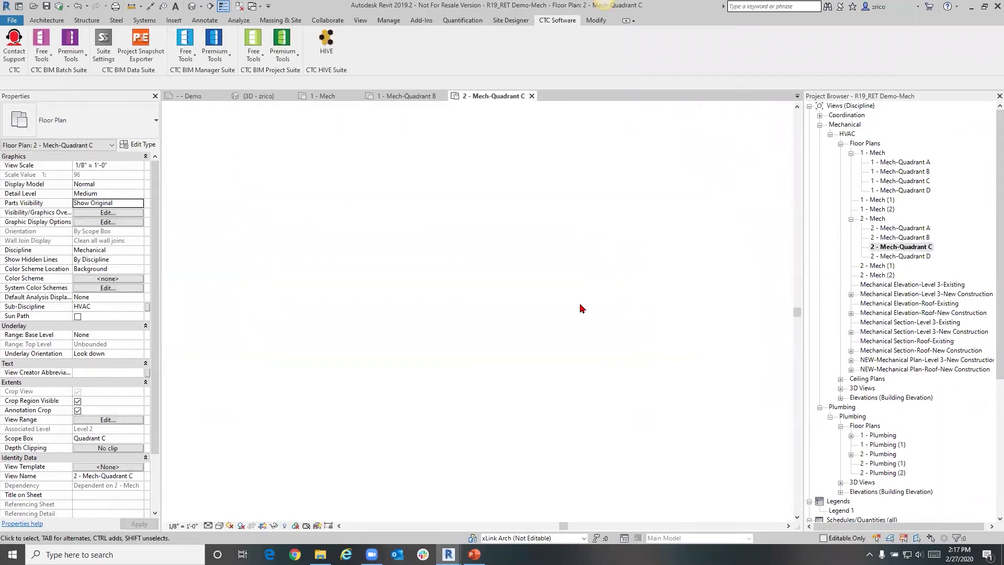
middle_click_drag(446, 287, 492, 198)
scroll(604, 369, "up", 3)
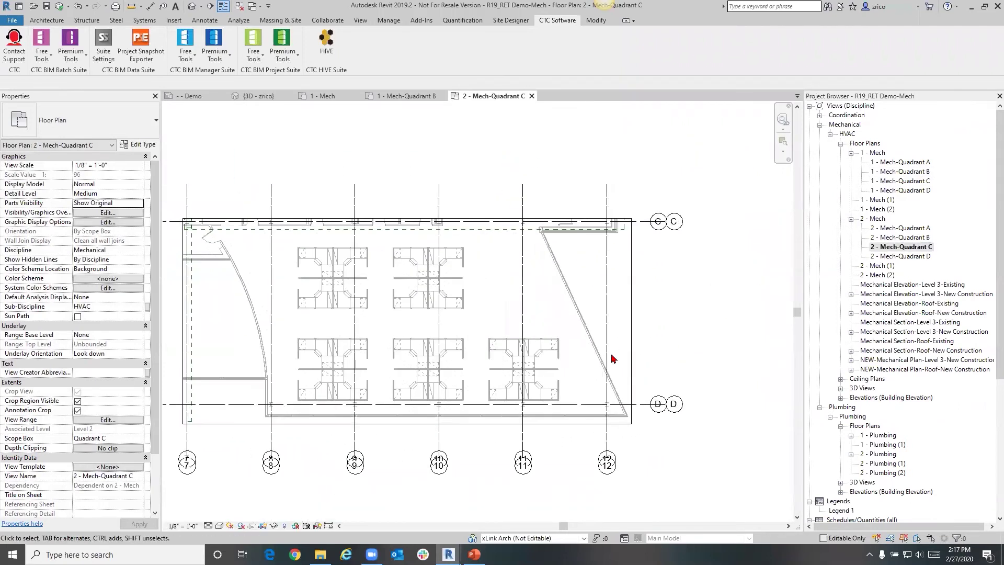
scroll(861, 349, "down", 4)
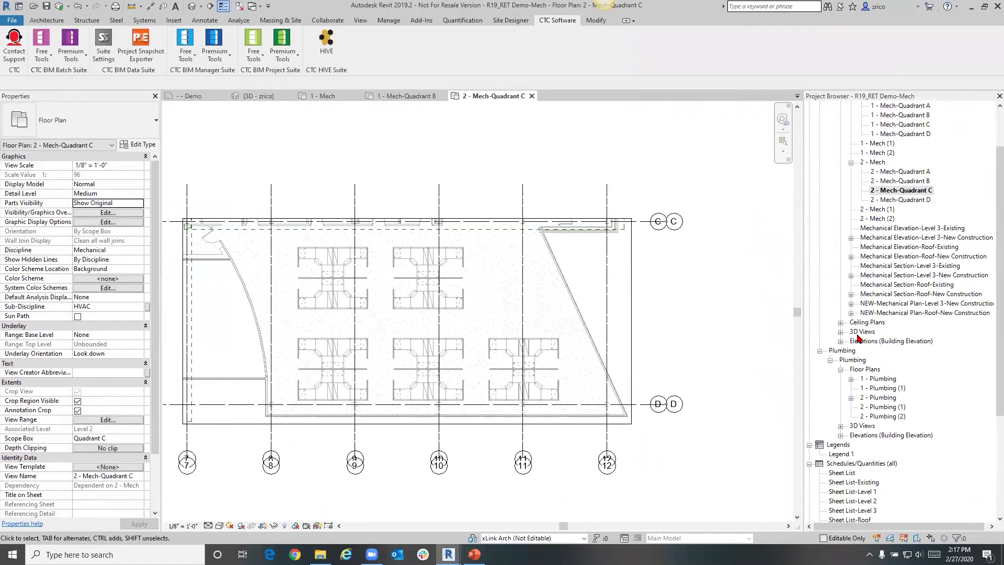
scroll(862, 349, "down", 1)
scroll(862, 349, "down", 1)
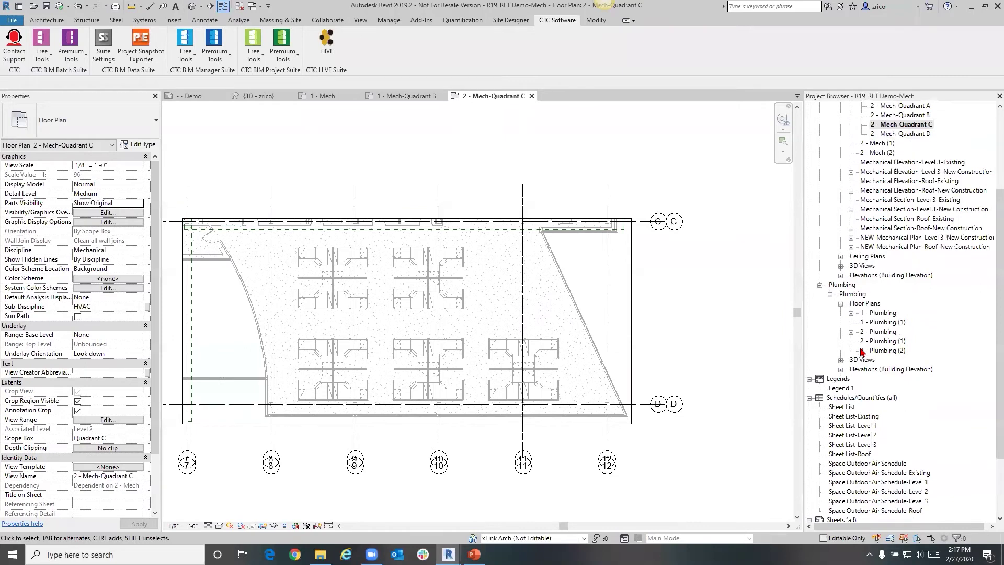
scroll(862, 351, "down", 2)
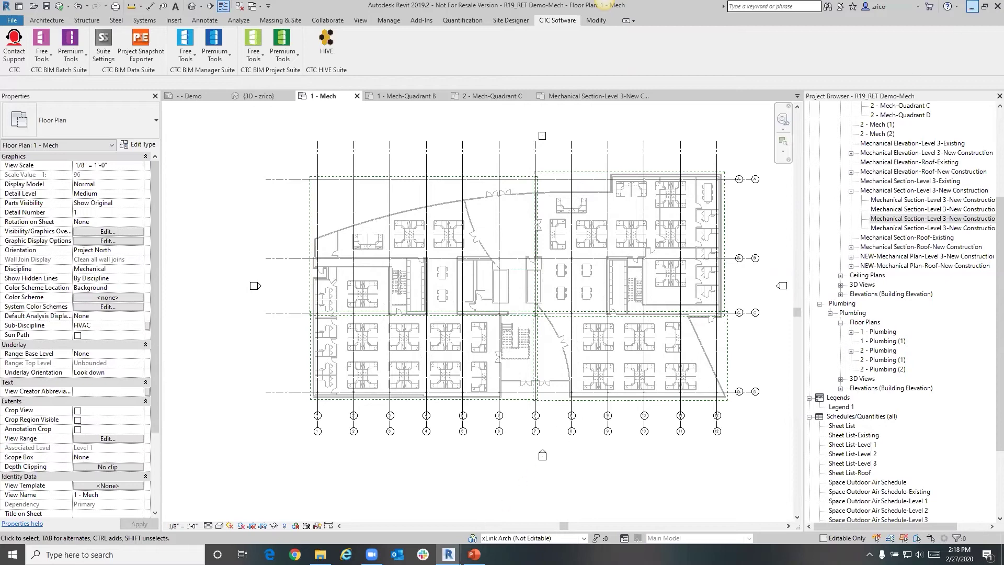
Step: Switch to the Test Project-2019 USE THIS ONE model and look over its Electrical and Mechanical views in the Project Browser
left_click(472, 552)
mouse_move(448, 555)
left_click(493, 527)
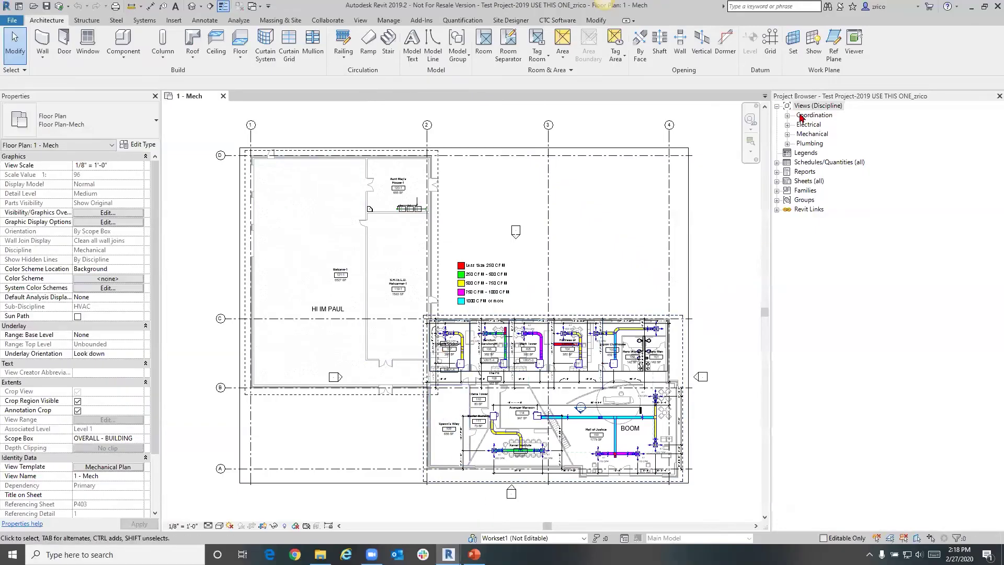
left_click(788, 125)
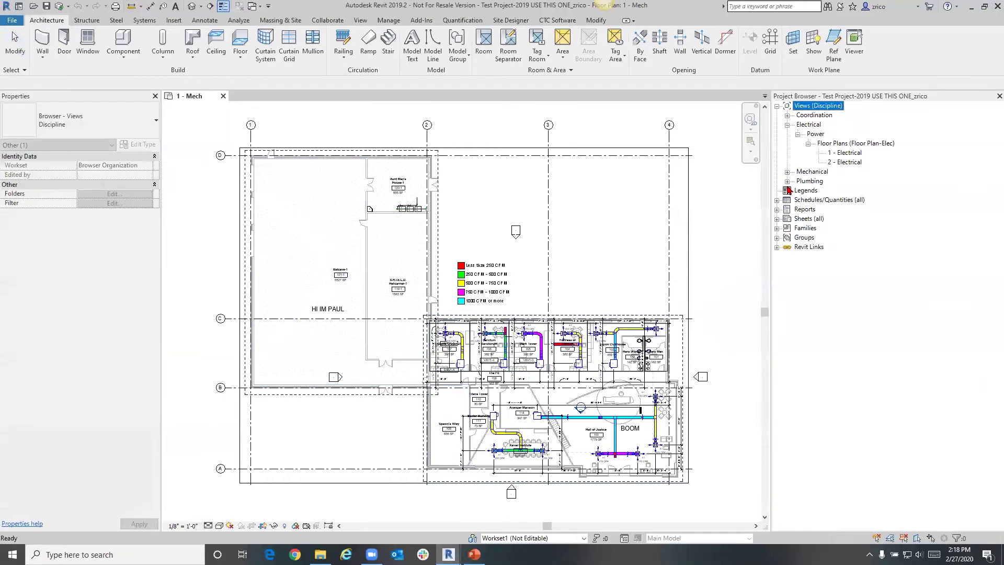
left_click(787, 172)
scroll(837, 246, "down", 1)
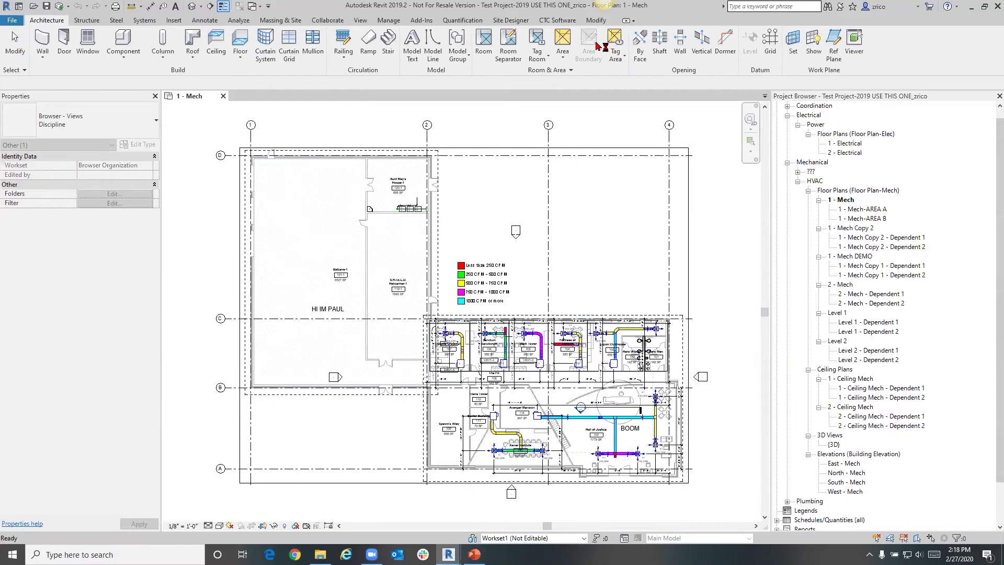
Step: Launch View Creator in this project, set the B.O. Footing level elevation to -8' - 0", update the levels and dismiss the report
left_click(545, 21)
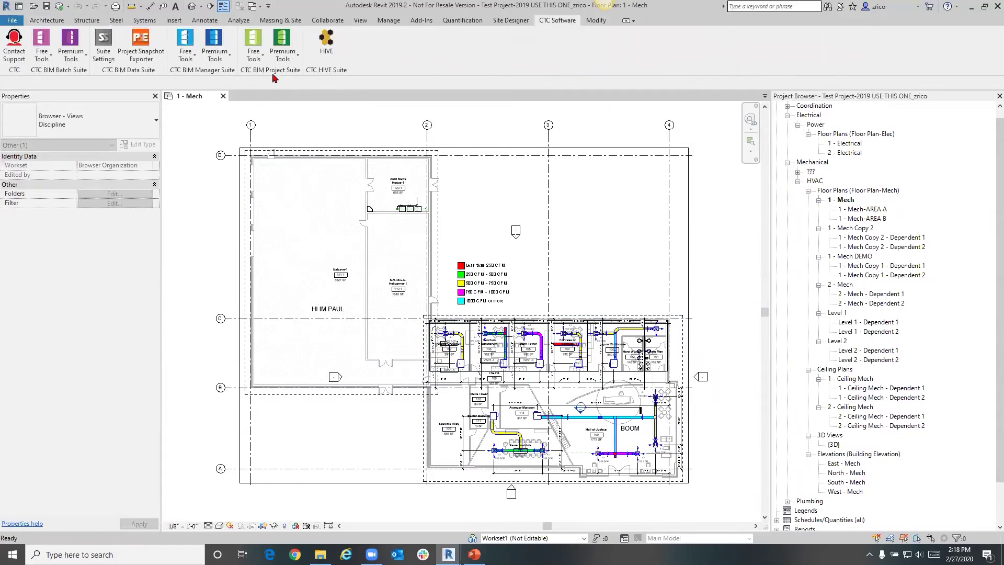
left_click(285, 58)
left_click(305, 335)
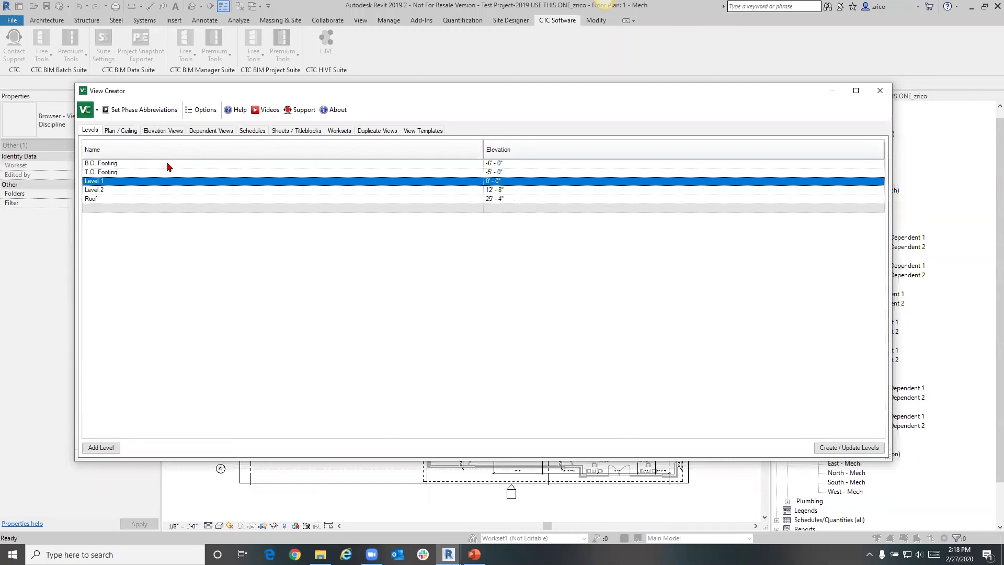
left_click(492, 164)
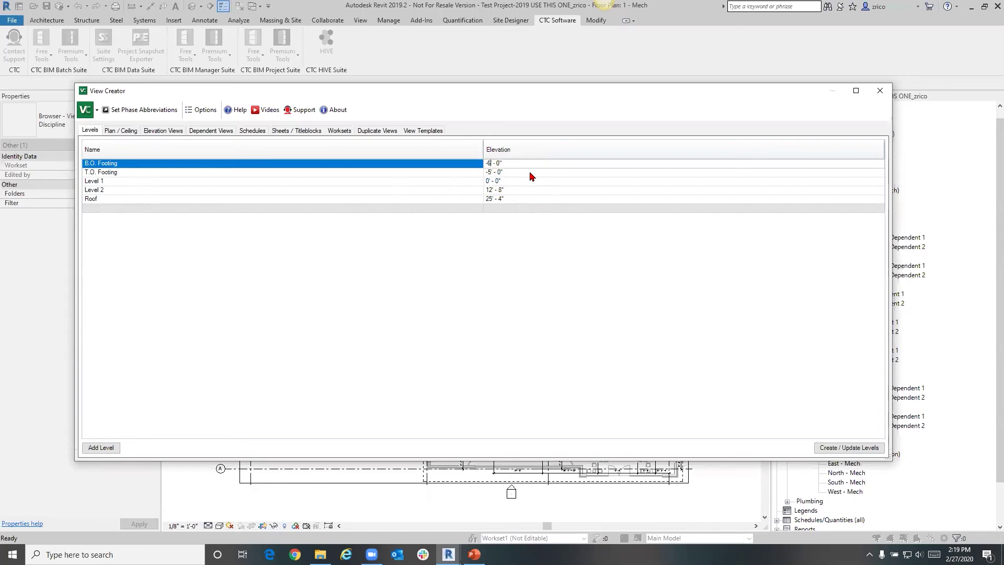
type("-8")
left_click(856, 449)
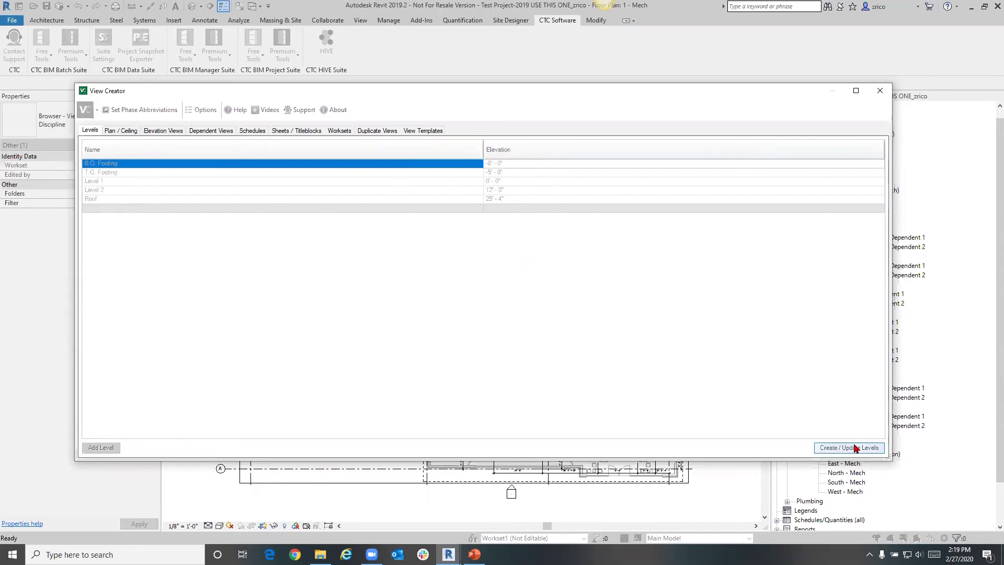
left_click(515, 313)
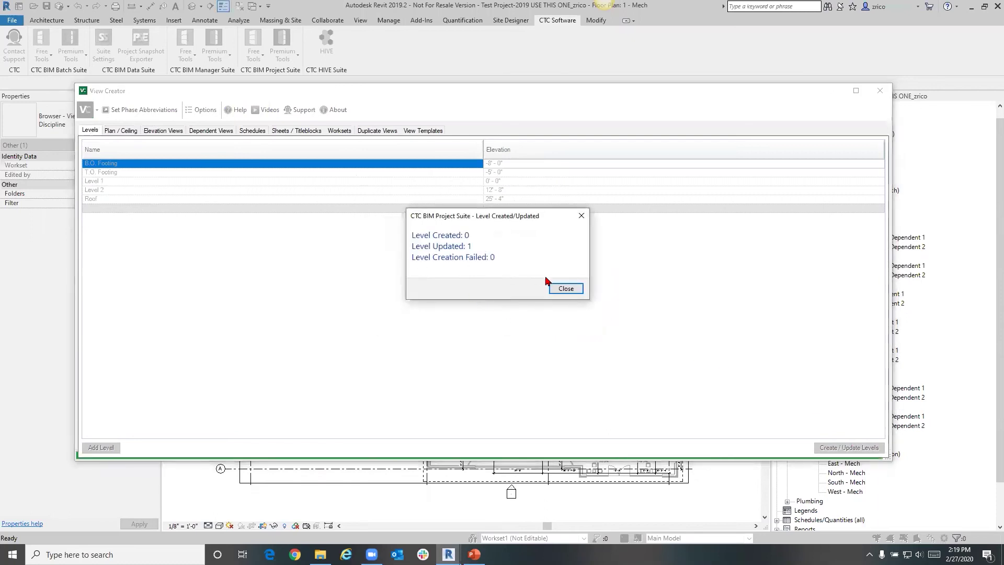
left_click(573, 288)
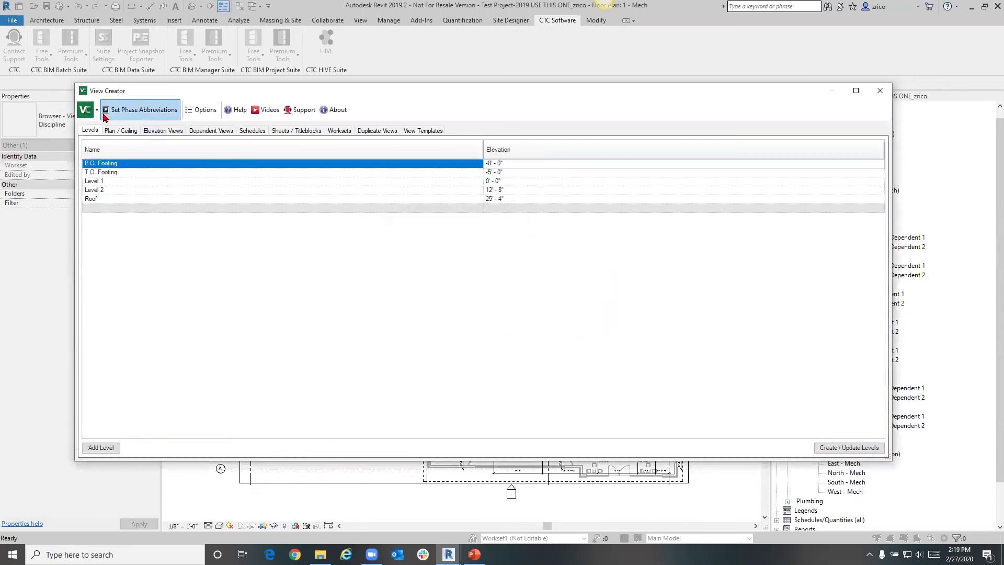
Step: For new plan views, mark the Electrical Plan view template and the levels Level 1, Level 2, Roof, T.O. Footing and B.O. Footing
left_click(120, 131)
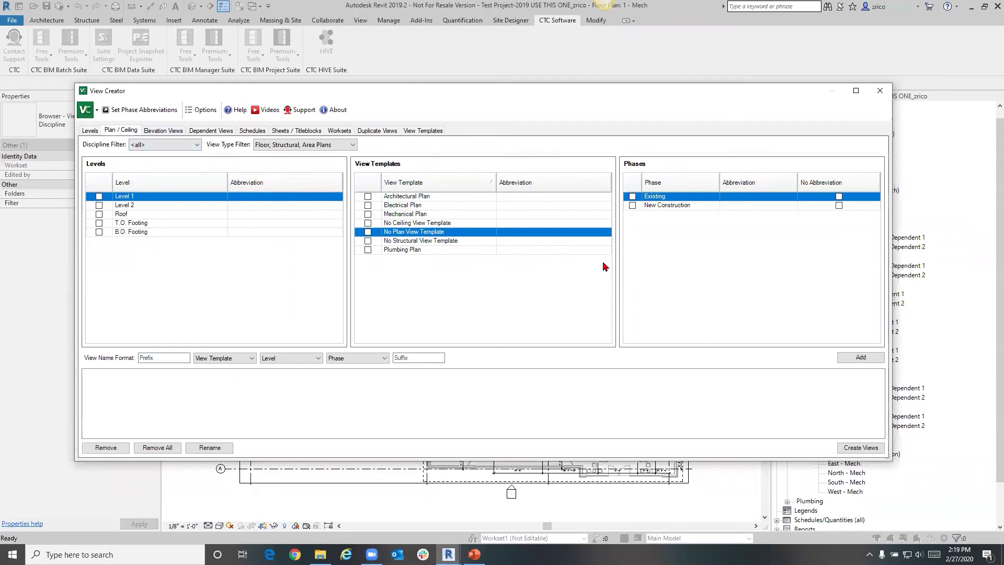
left_click(368, 205)
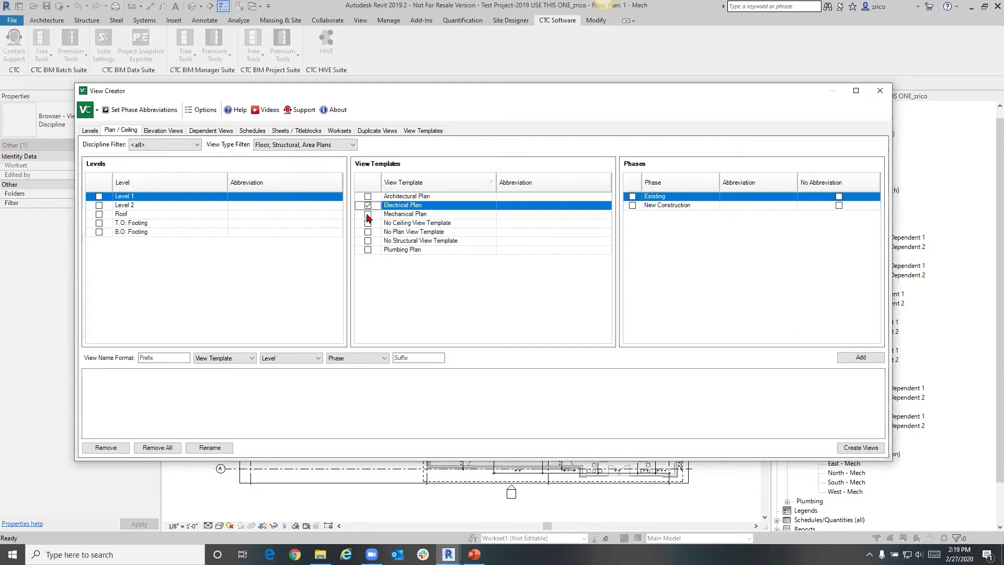
left_click(368, 215)
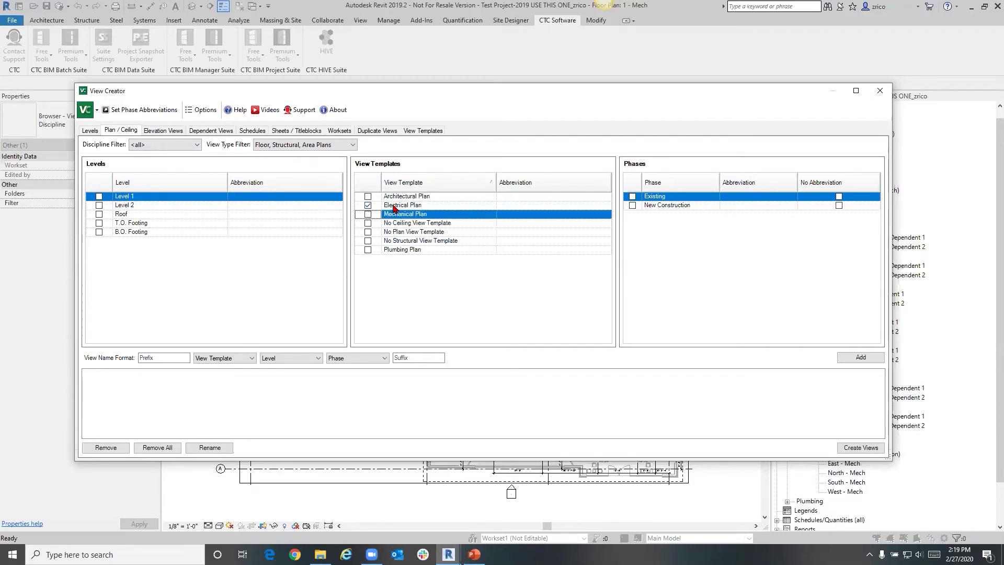
left_click(99, 196)
left_click(99, 205)
left_click(99, 214)
left_click(99, 223)
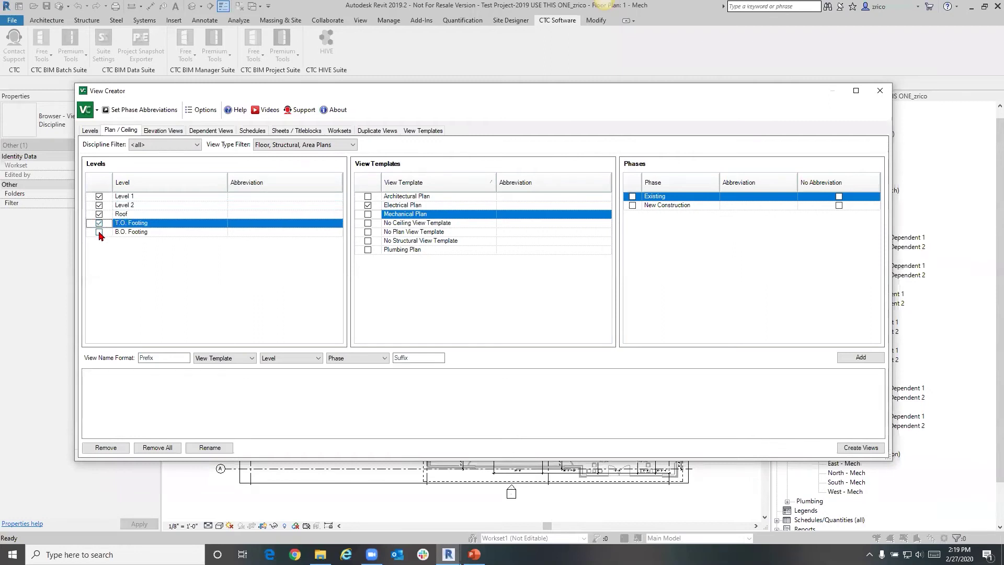
left_click(99, 232)
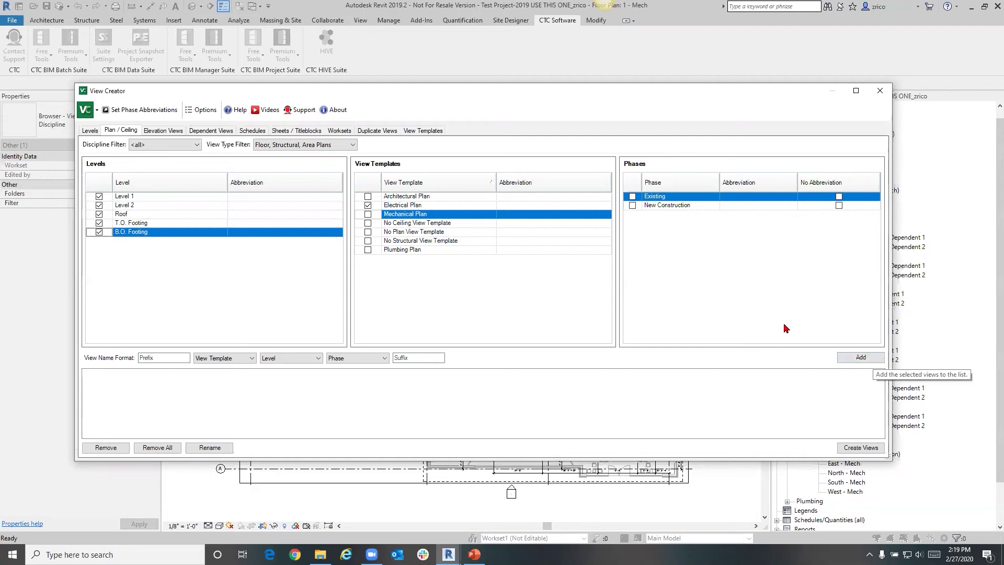
Step: Add the New Construction phase, list the marked electrical plans for all five levels, create the views and dismiss the report
left_click(632, 205)
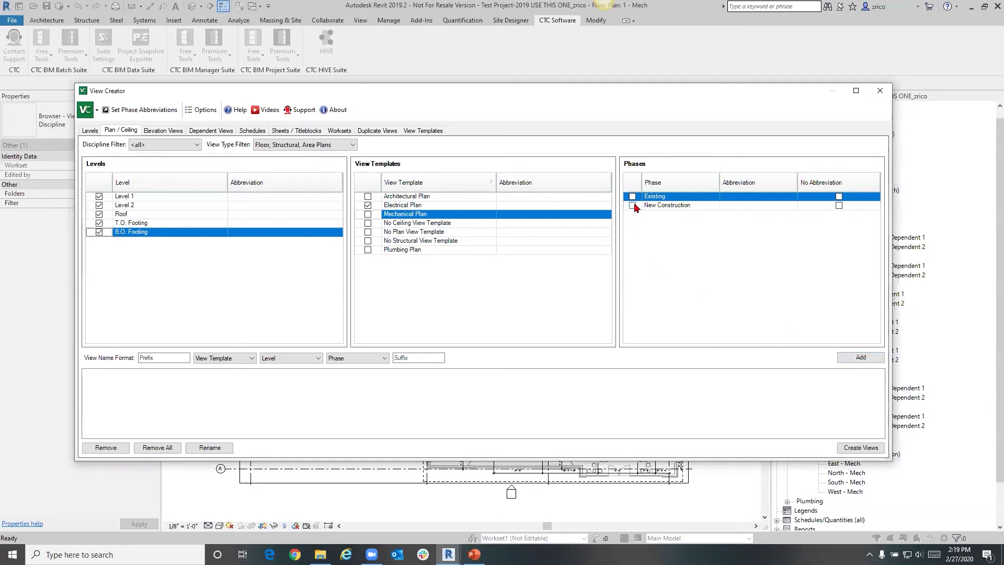
left_click(869, 359)
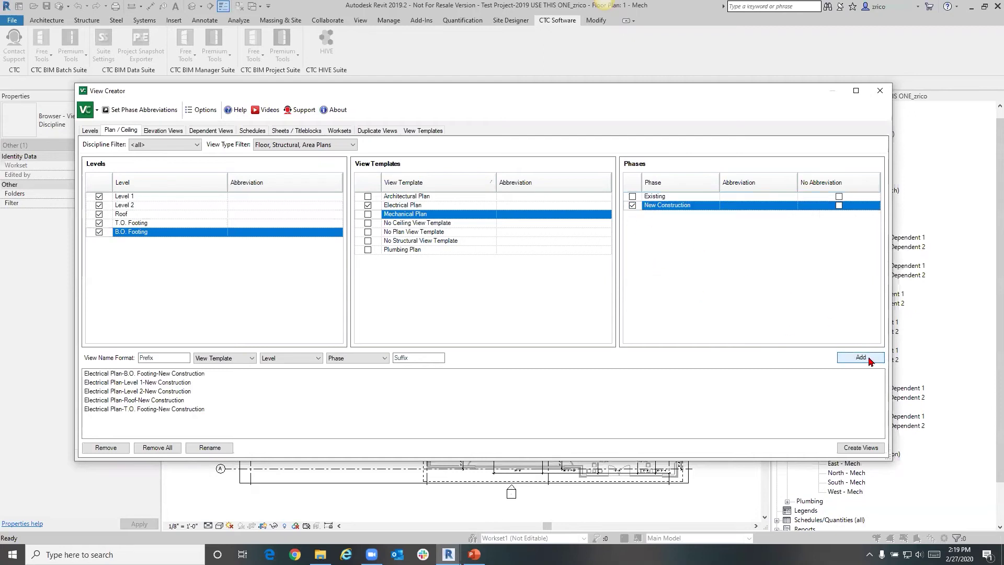
left_click(868, 447)
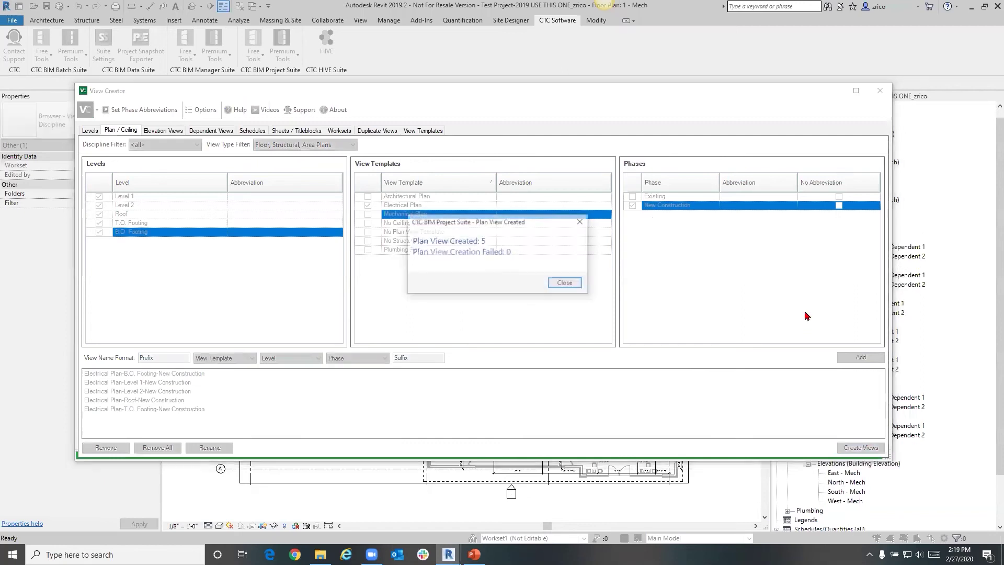
left_click(557, 283)
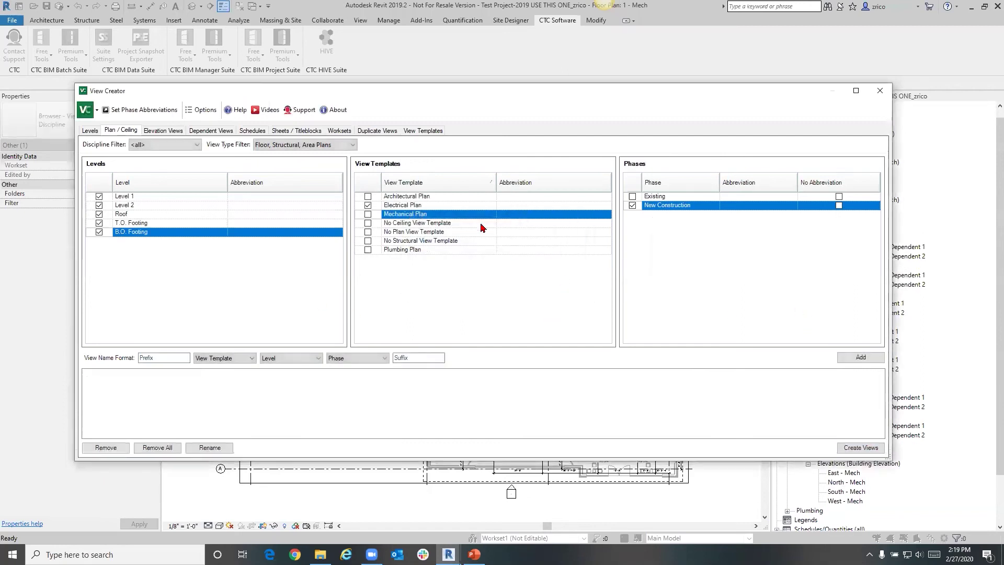
Step: Create elevation views of South - Plumbing and West - Plumbing for Existing and North - Plumbing for New Construction, and dismiss the report
left_click(163, 130)
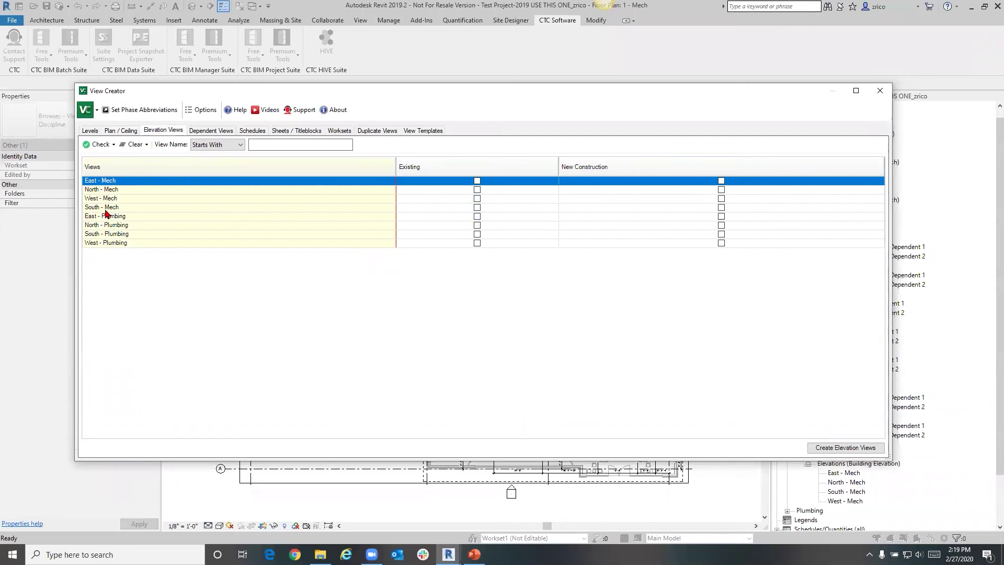
left_click(477, 237)
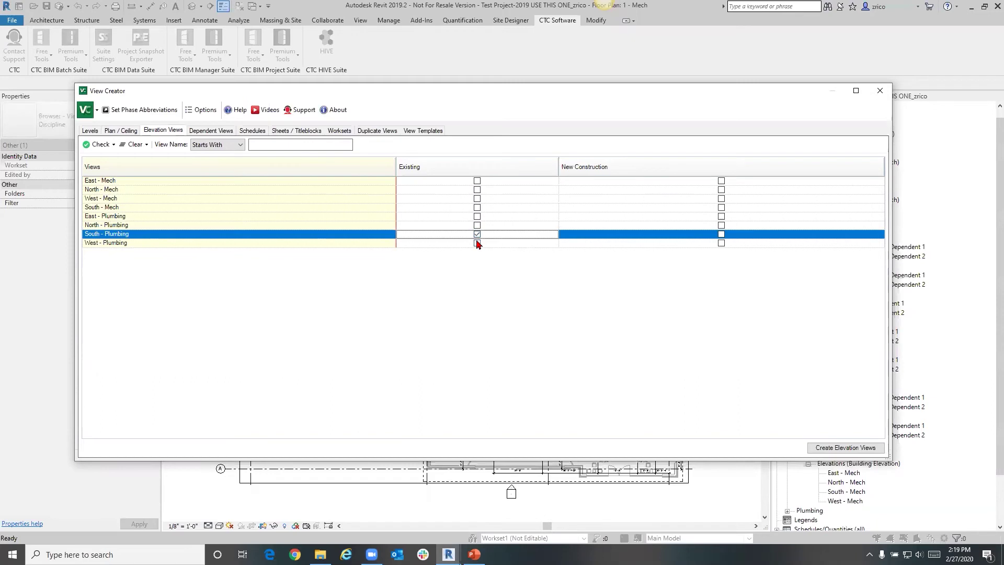
left_click(477, 242)
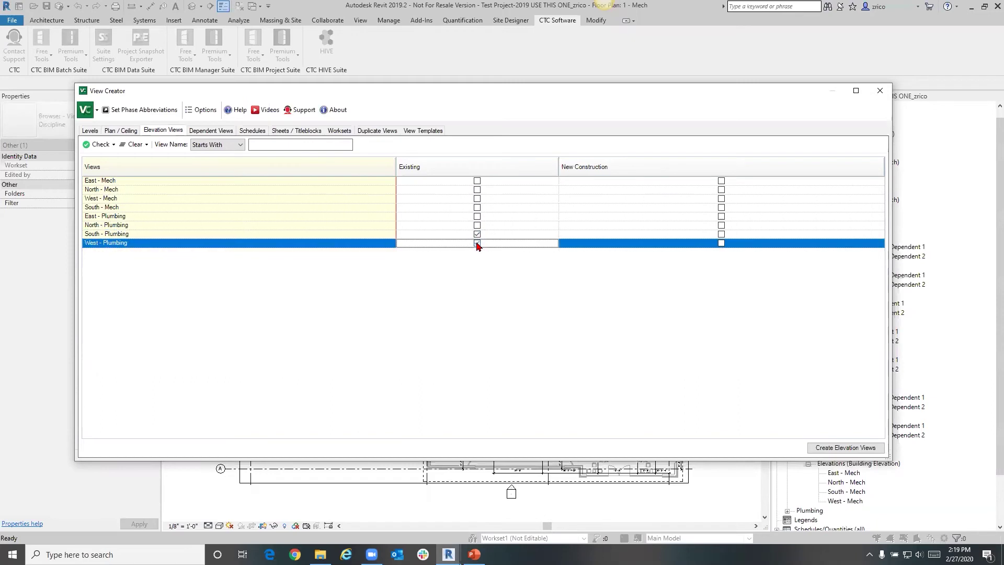
left_click(721, 226)
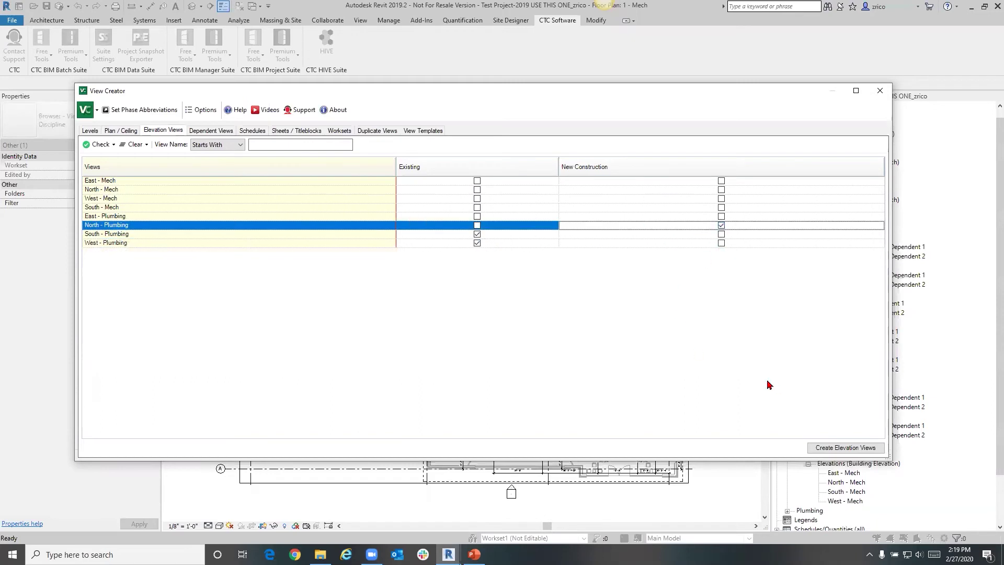
left_click(879, 447)
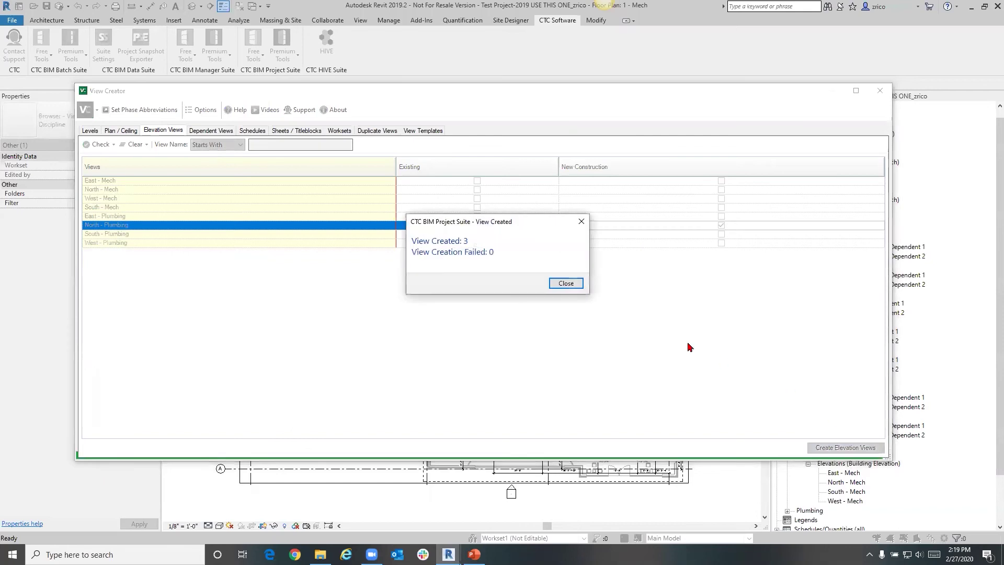
left_click(566, 284)
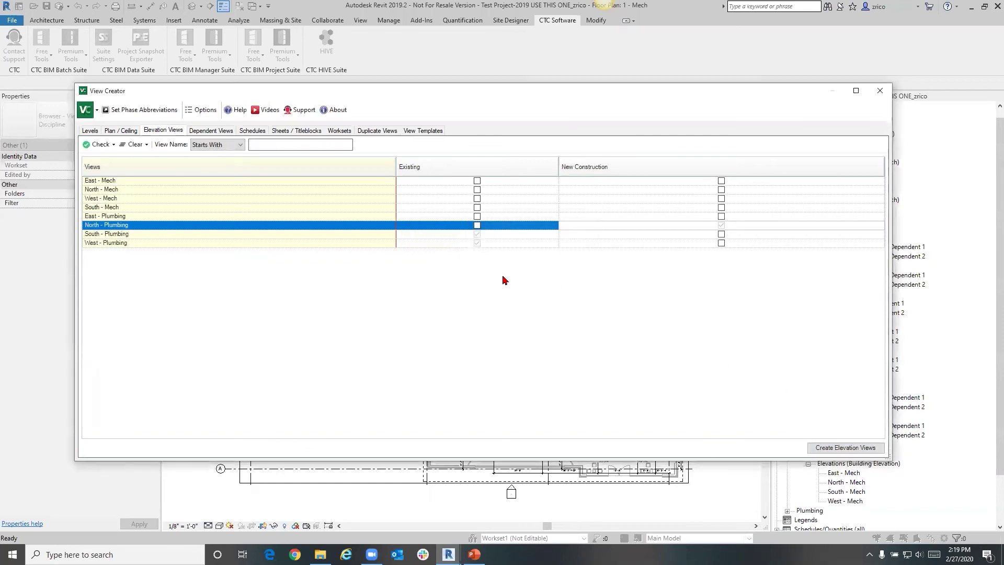
Step: Create AREA A and AREA B dependent views for the first two electrical floor plans and AREA A for 2 - Ceiling Mech, and dismiss the report
left_click(210, 131)
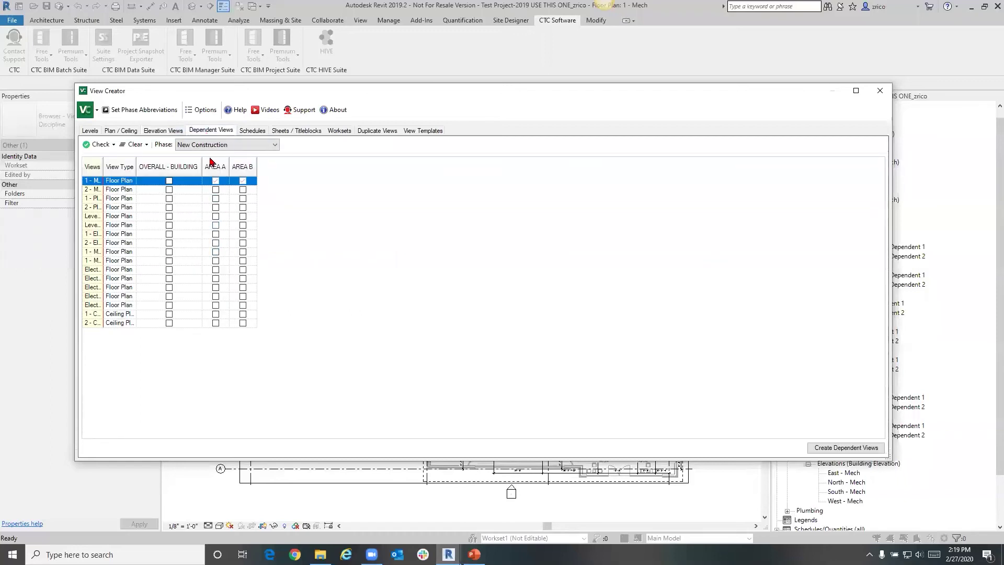
left_click(242, 181)
left_click(243, 181)
left_click(215, 270)
left_click(242, 270)
left_click(216, 278)
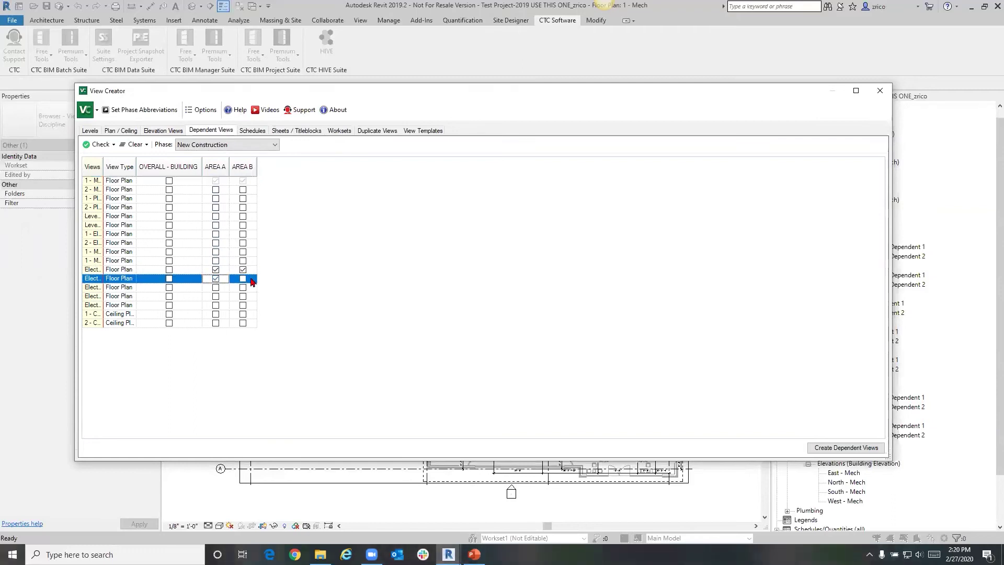
left_click(243, 279)
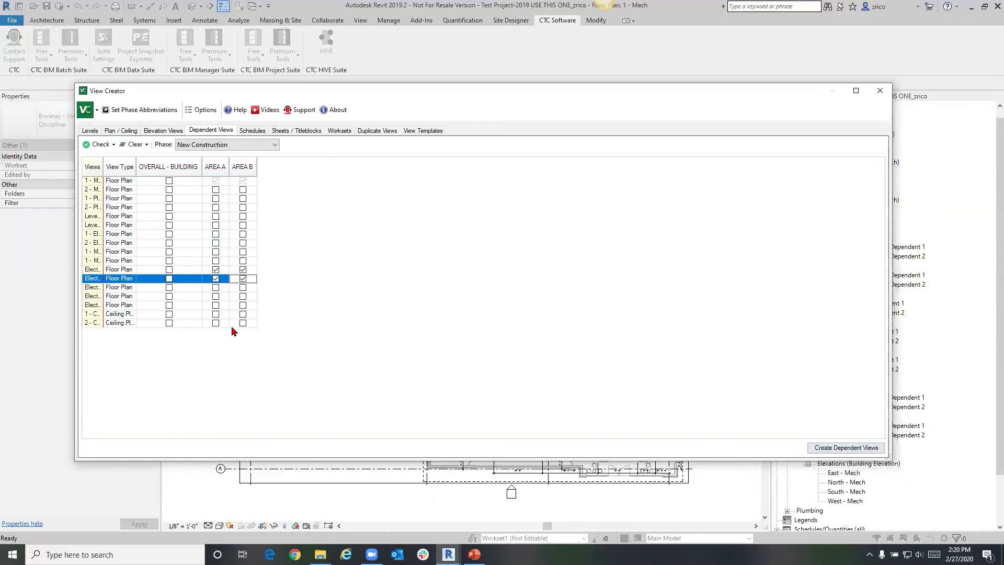
left_click(217, 324)
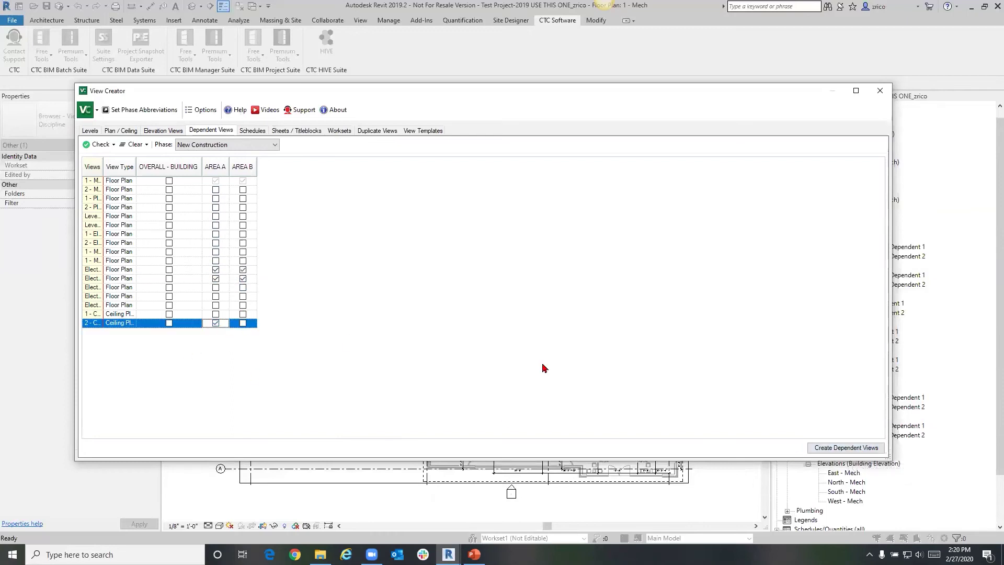
left_click(819, 451)
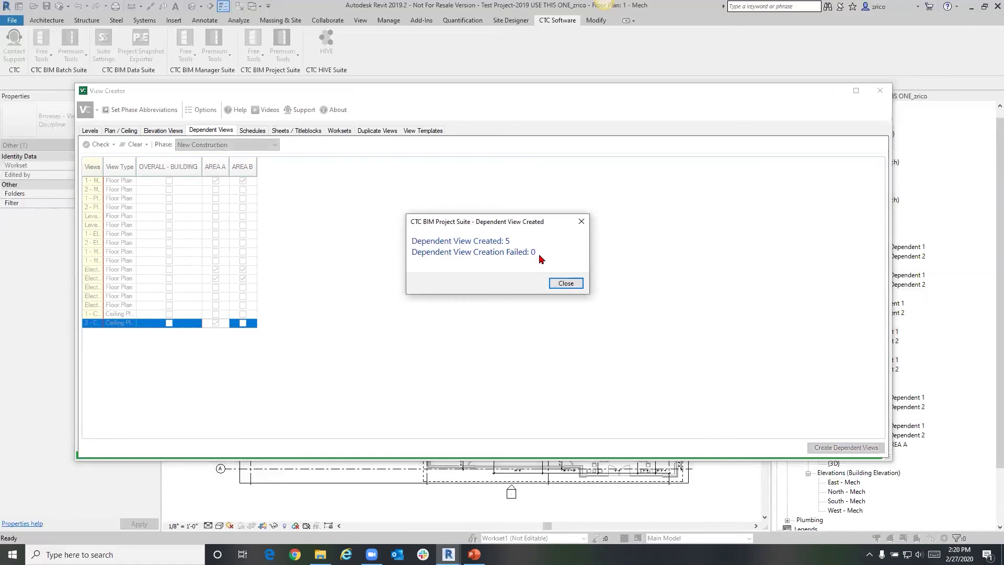
left_click(570, 284)
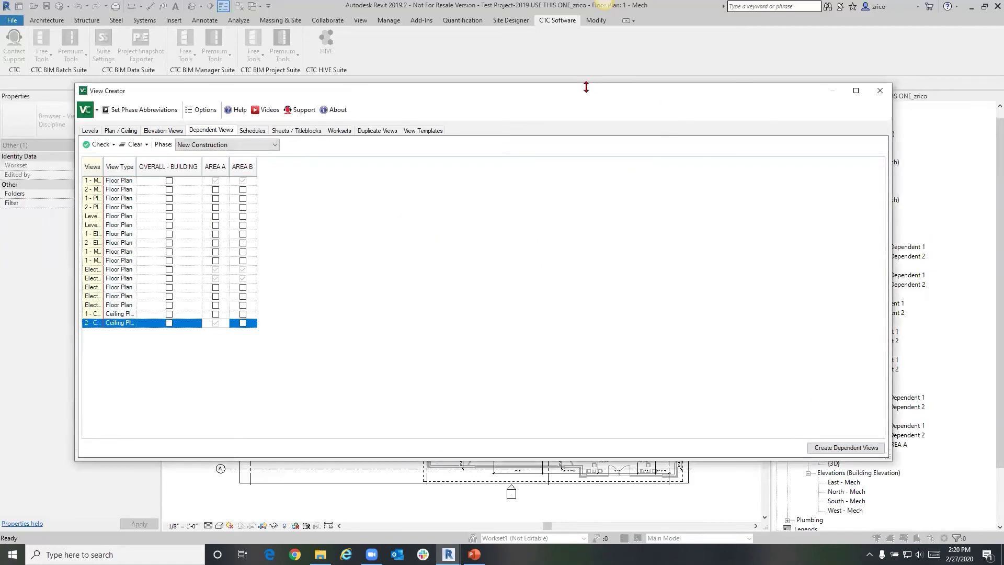
Step: Create per-level versions of the Air Terminal, Pipe, Piping System, Space Outdoor Air, SXL - Air Terminals and SXL - Duct Systems schedules and dismiss the report
left_click_drag(582, 96, 434, 99)
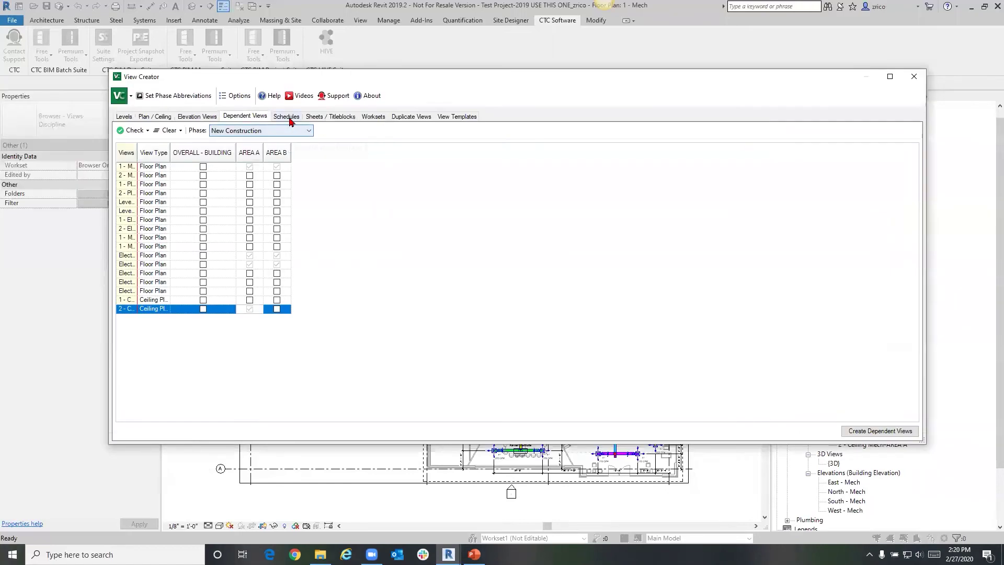
left_click(288, 118)
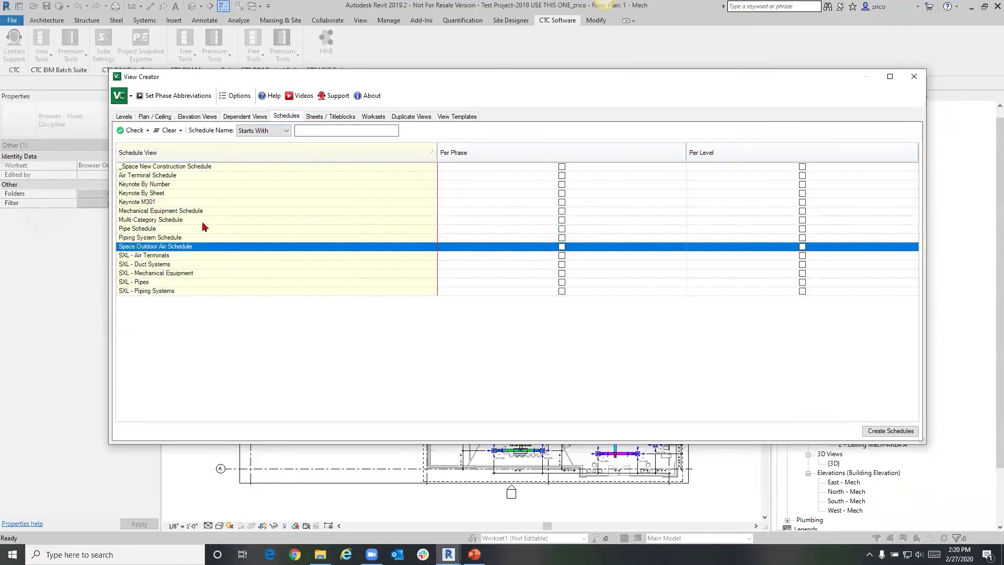
left_click(802, 229)
left_click(803, 238)
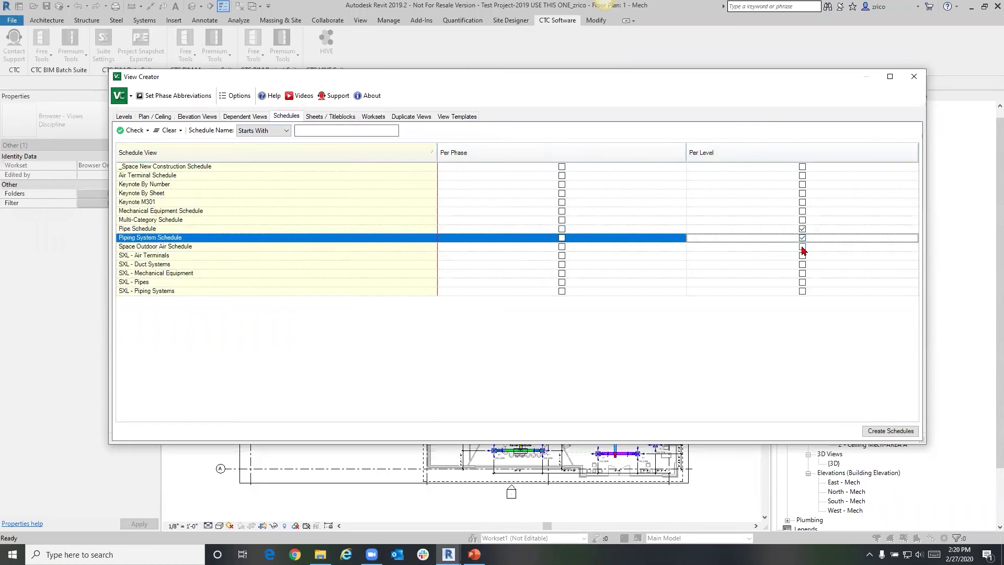
left_click(803, 249)
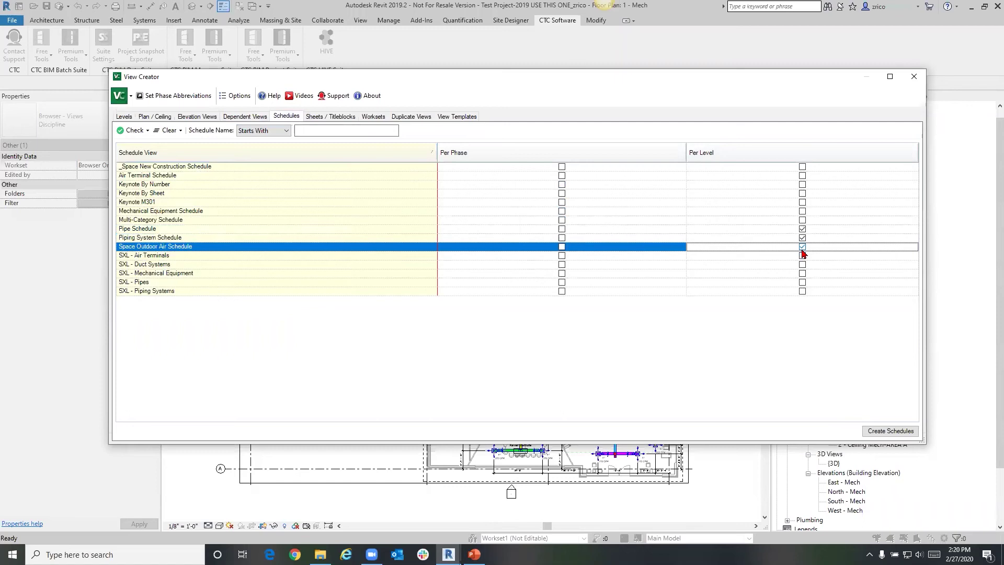
left_click(803, 256)
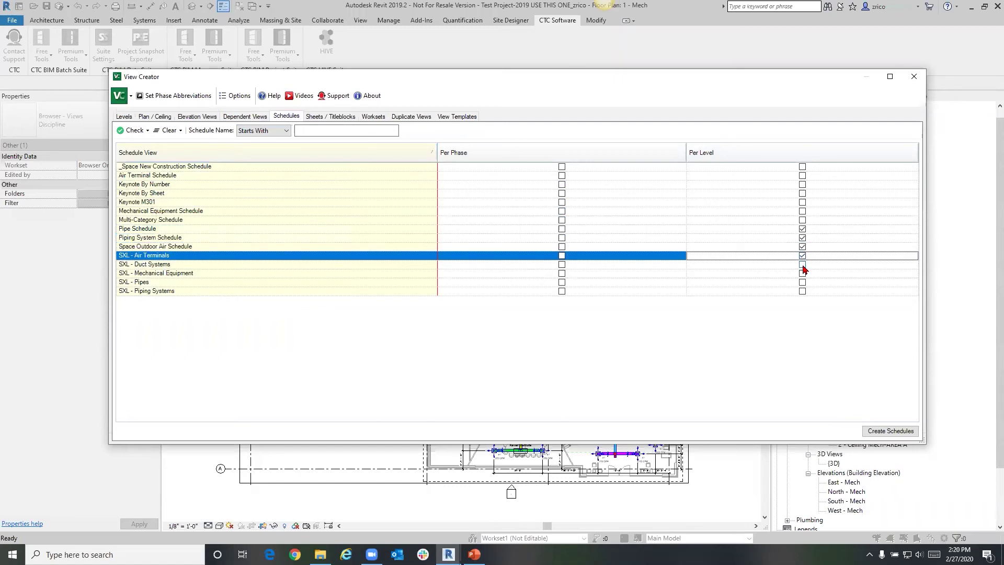
left_click(803, 265)
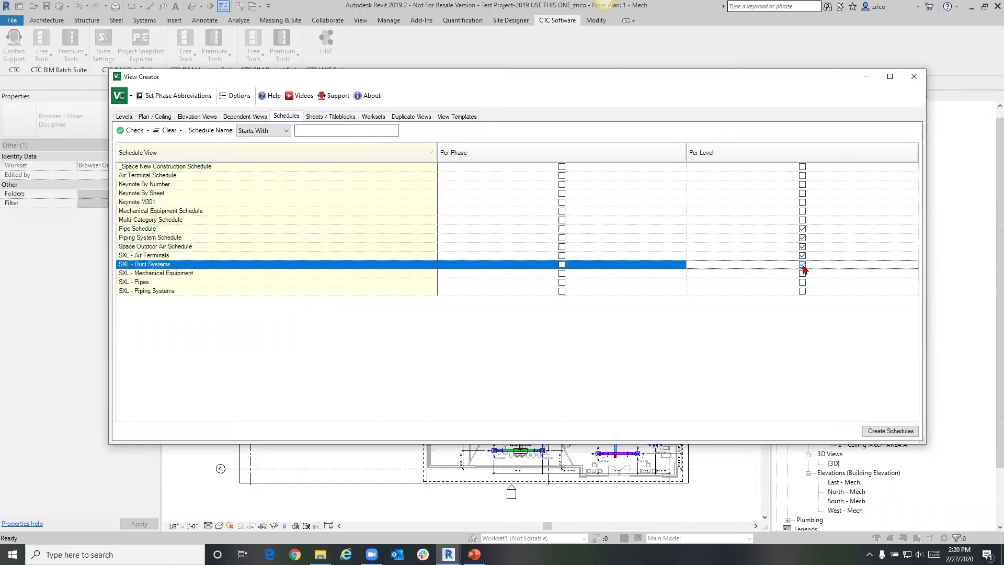
left_click(803, 176)
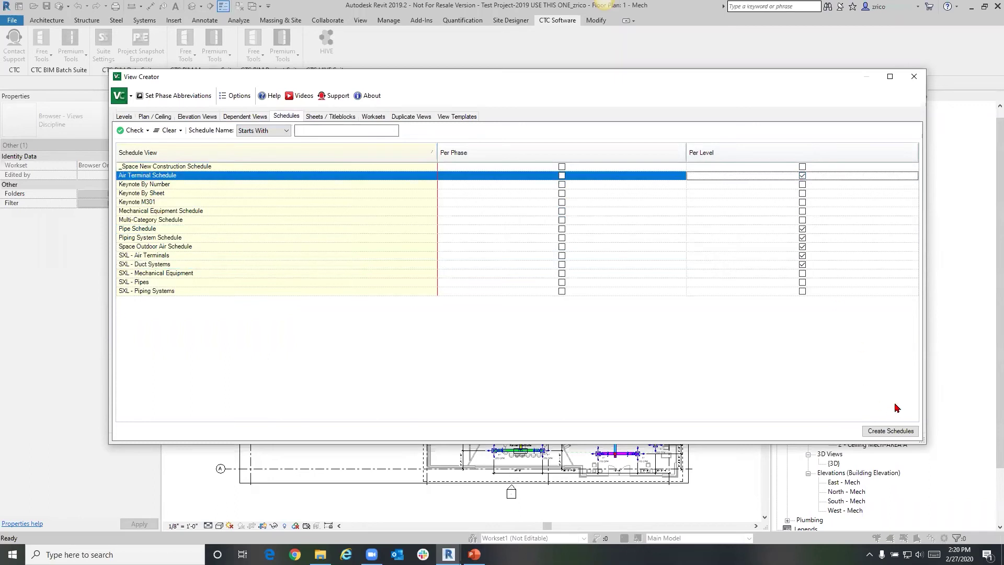
left_click(904, 432)
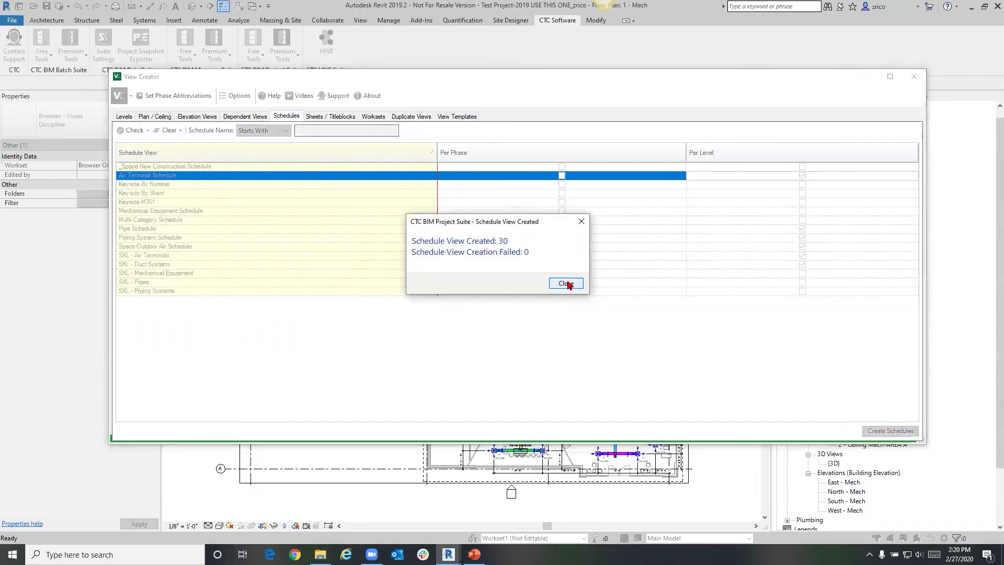
left_click(566, 283)
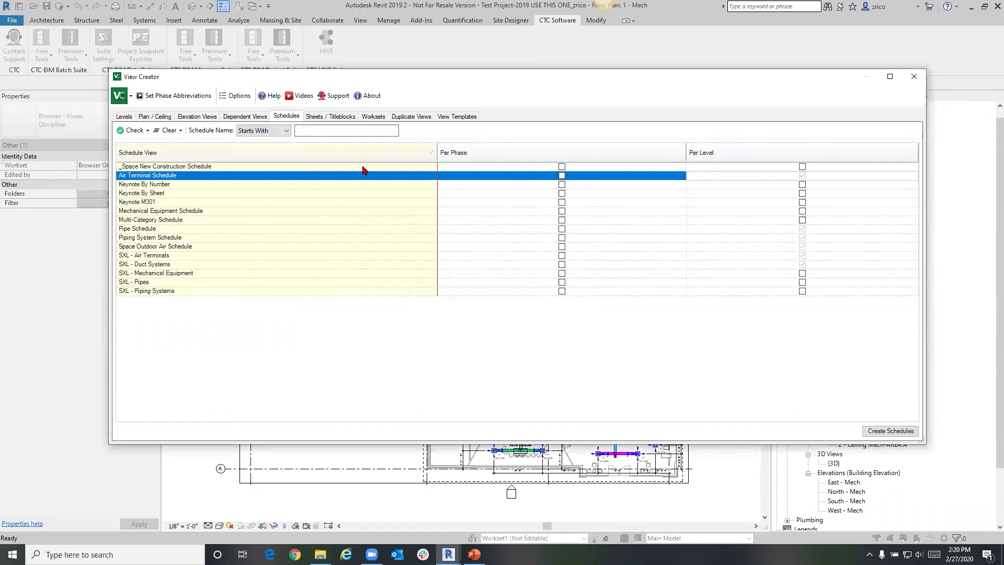
Step: Batch-add the sheets Schedules 2, Schedules 3 and ELEC FLOOR PLAN LEVEL 2 with the E1 30x42 Horizontal title block
left_click(333, 118)
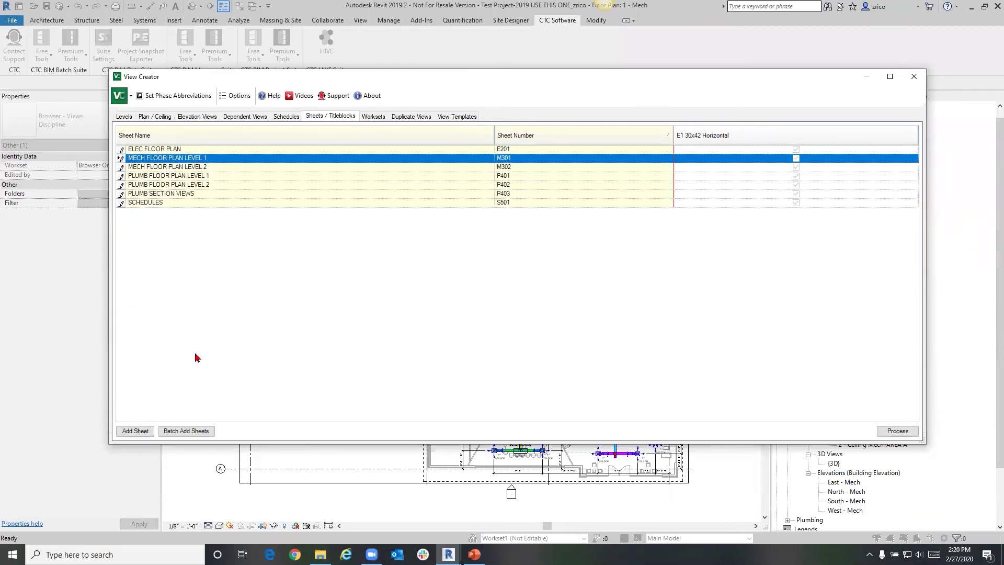
left_click(198, 432)
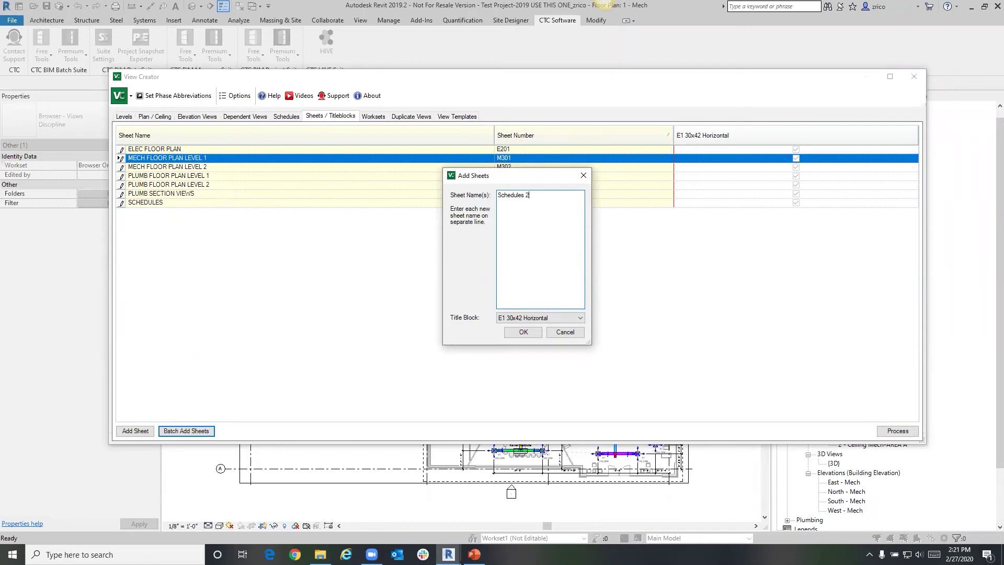
left_click(537, 319)
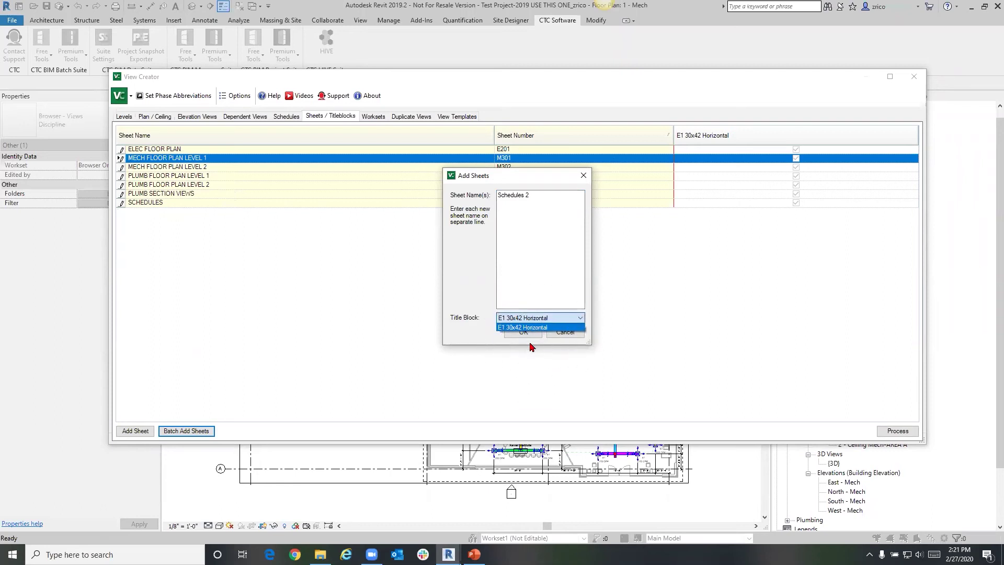
left_click(539, 196)
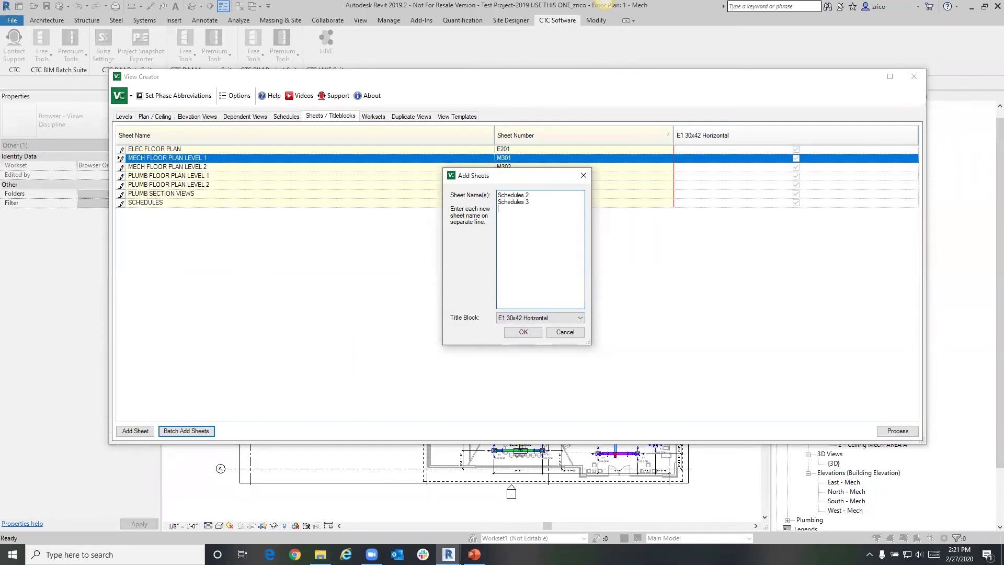
type("c")
key("Caps_Lock")
type("LEC FLOOR PLAN LEVEL 2")
left_click(518, 334)
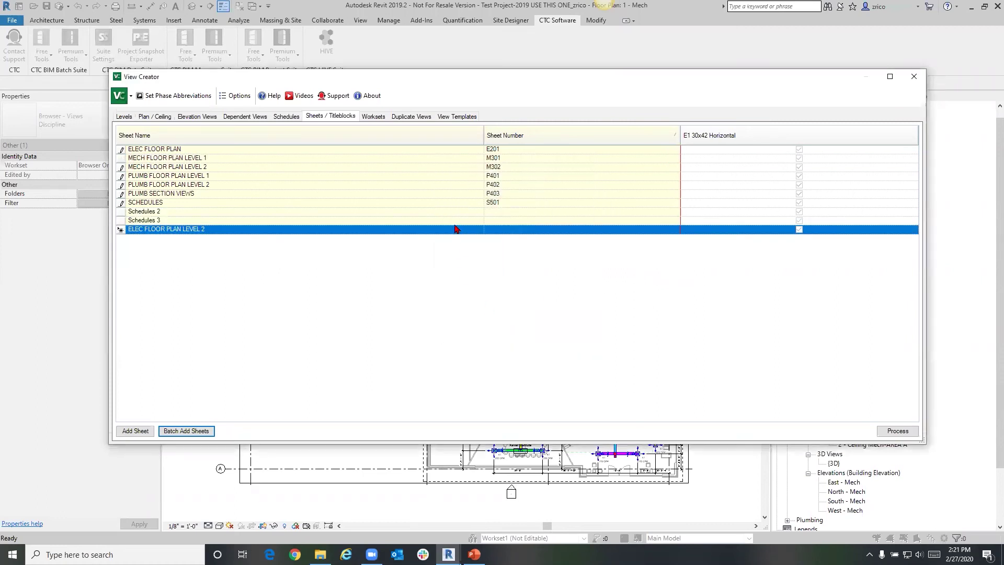
Step: Number the sheets Schedules 2, Schedules 3 and ELEC FLOOR PLAN LEVEL 2 as S502, S503 and E202, create them, and dismiss the report
left_click(120, 212)
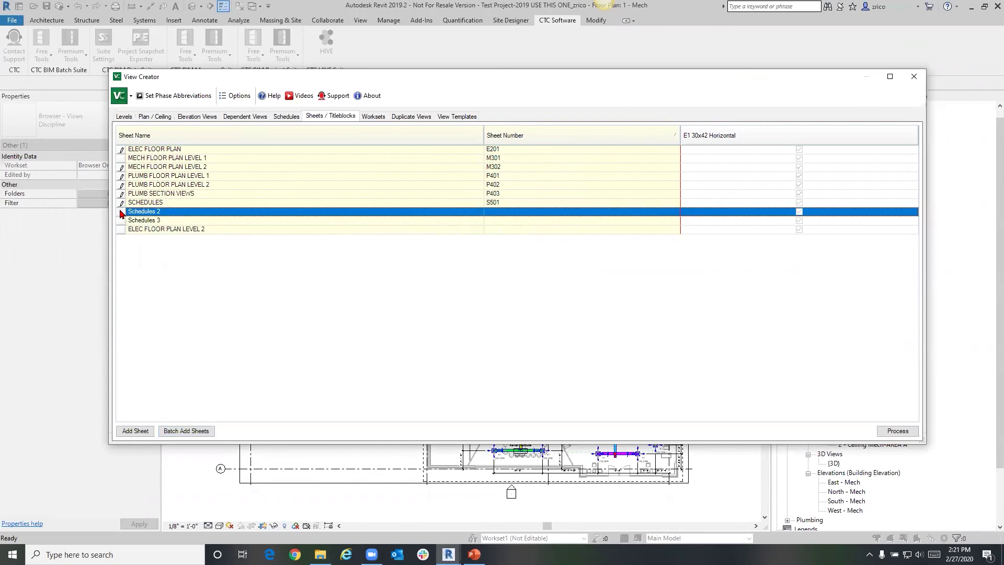
left_click(120, 220)
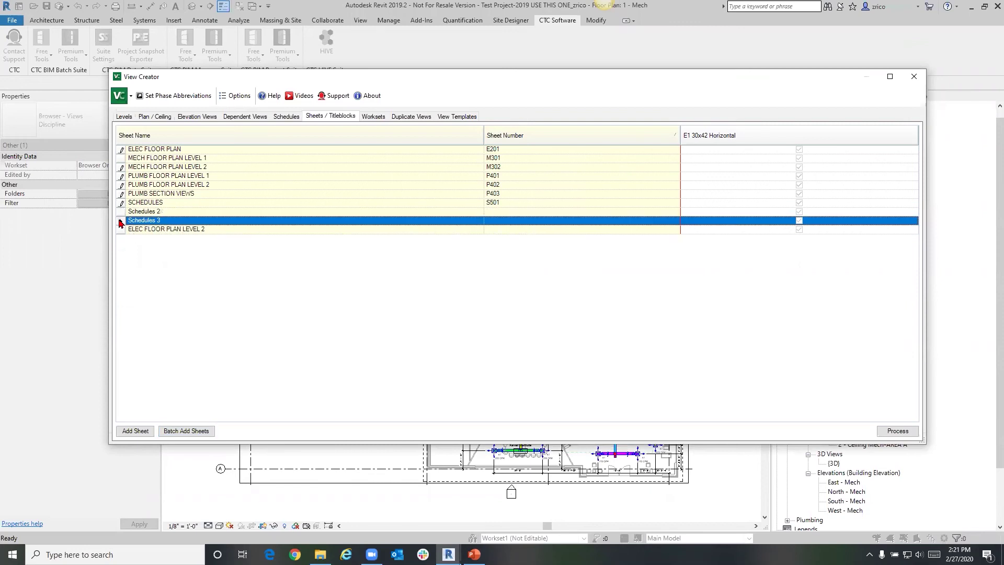
left_click(121, 230)
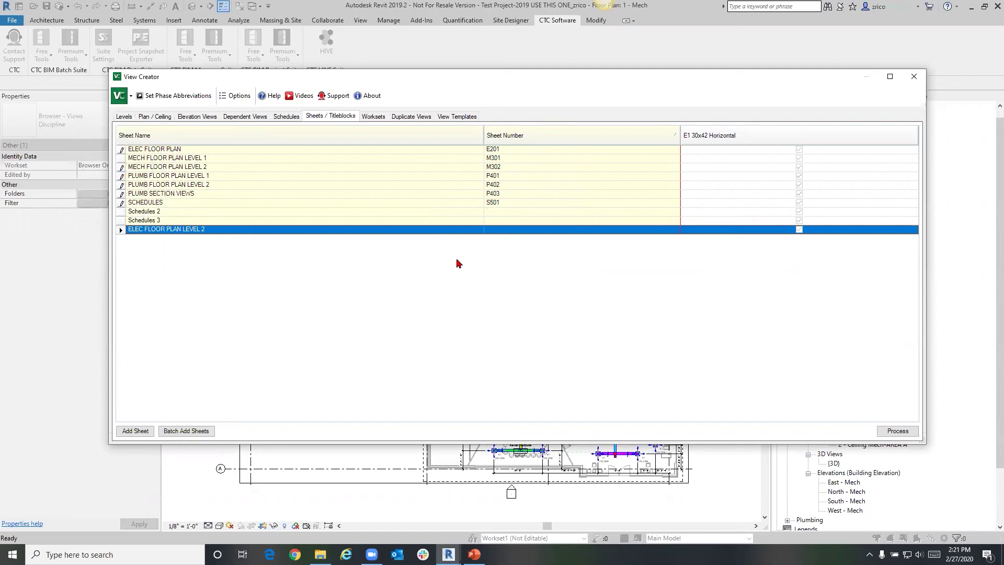
left_click(504, 212)
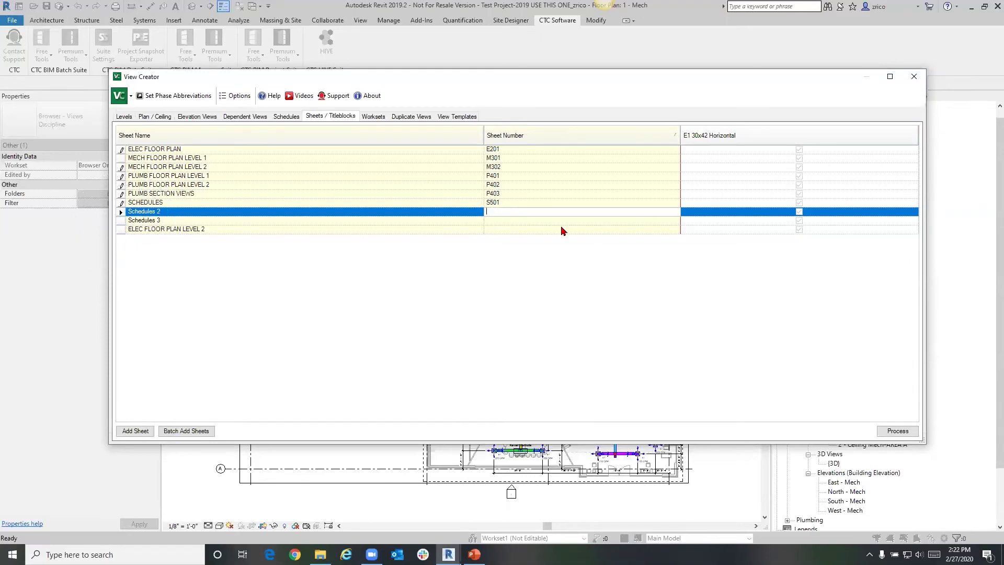
type("S502")
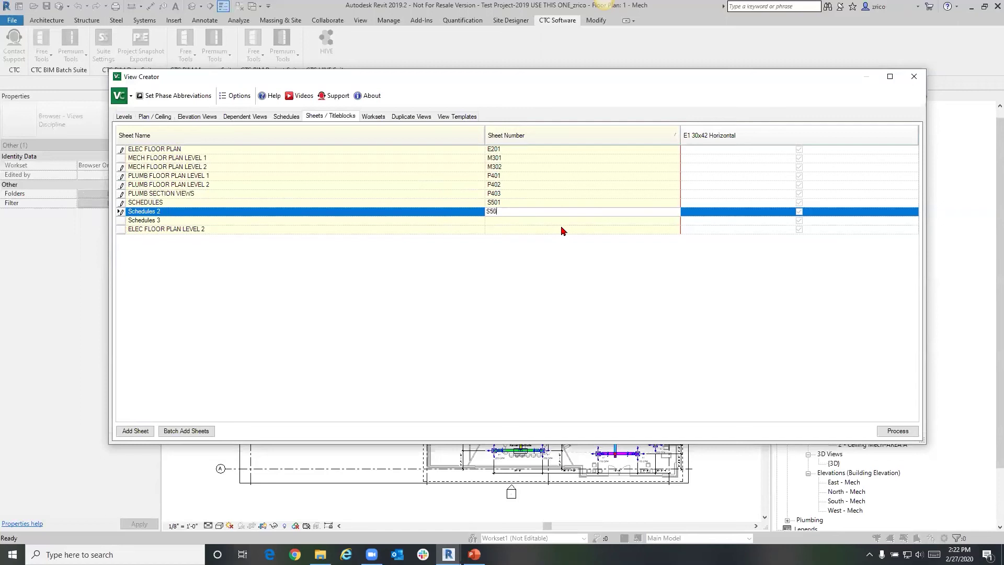
left_click(500, 220)
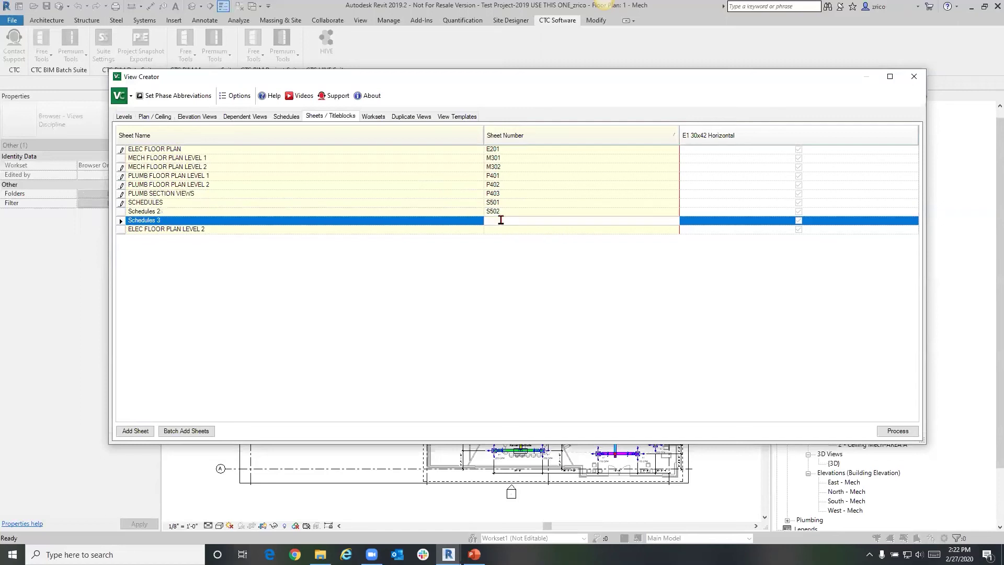
type("S")
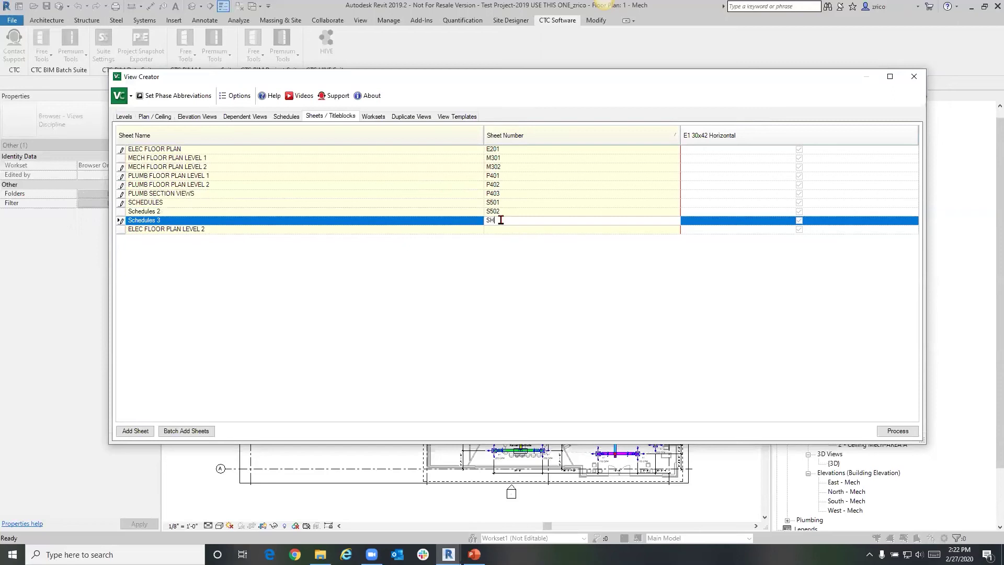
type("503")
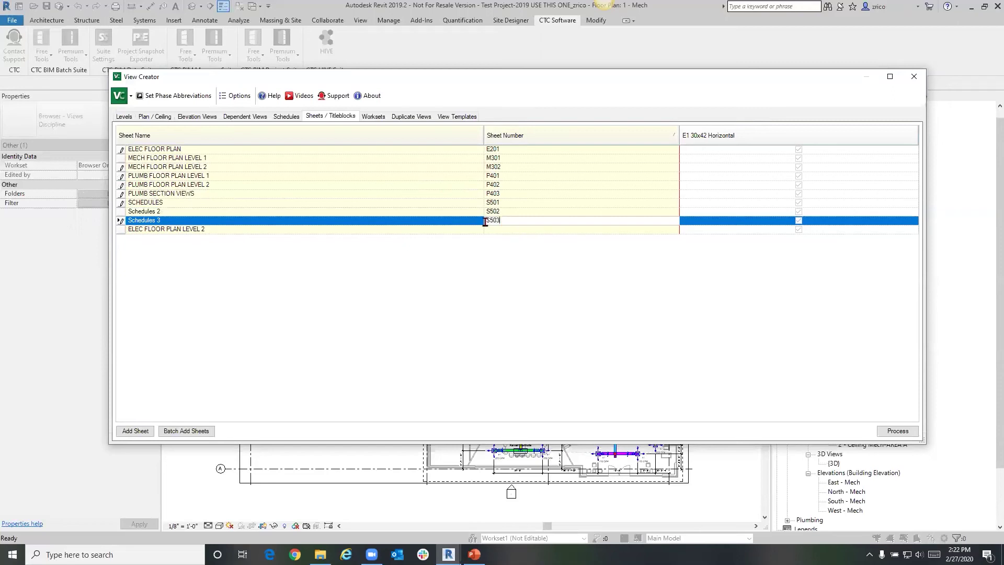
left_click(492, 230)
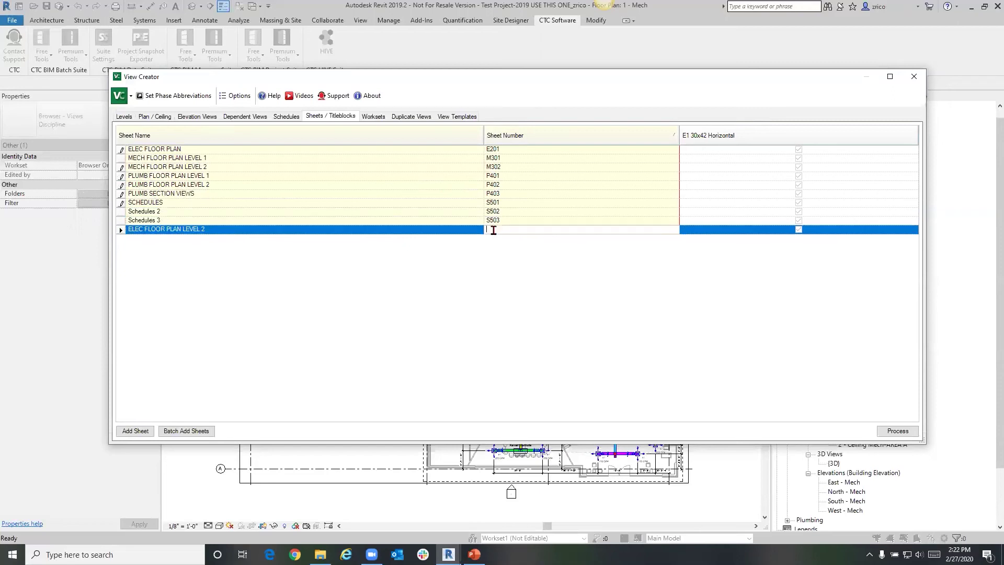
type("E202")
left_click(888, 433)
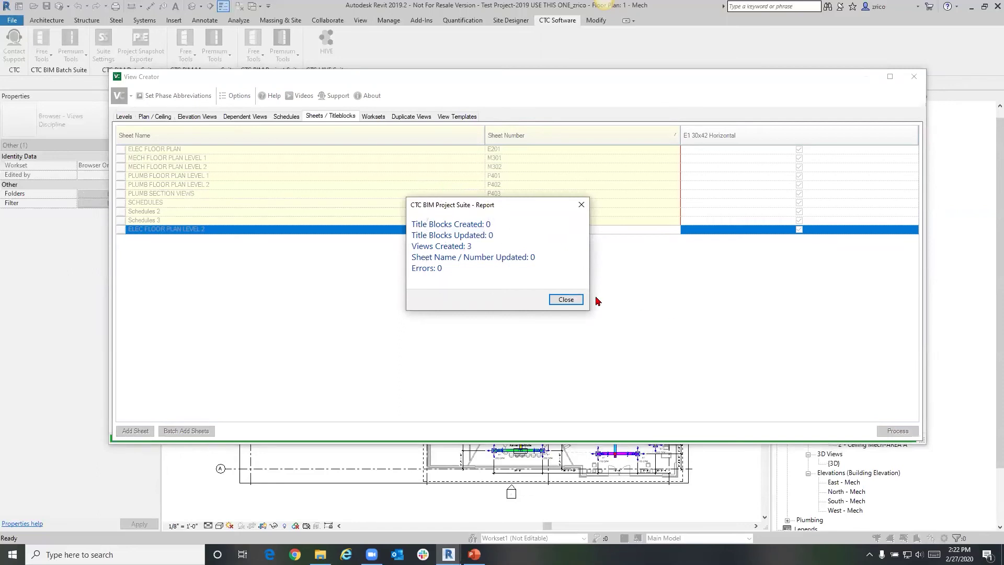
left_click(572, 300)
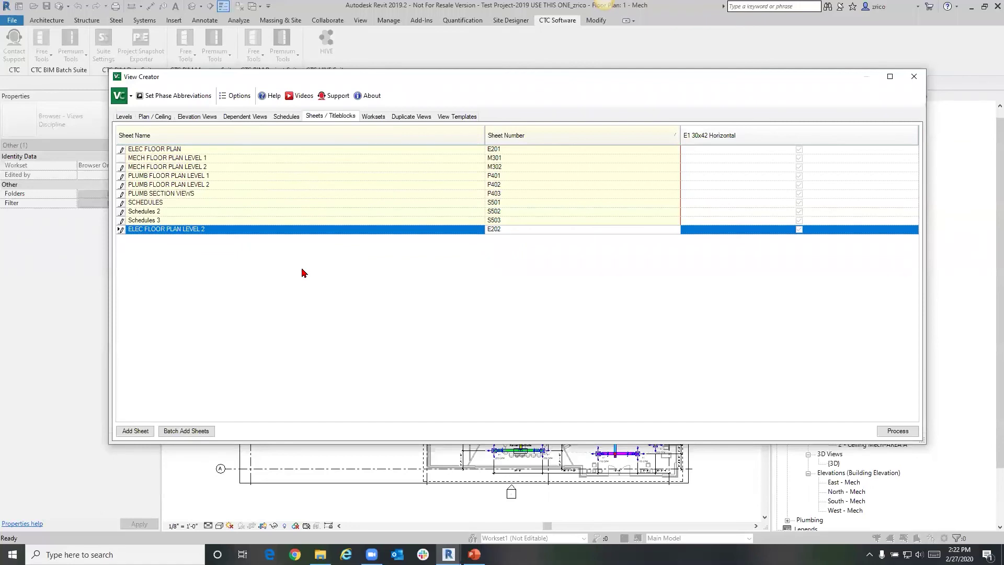
Step: Create a 3D view for Workset1 without a name prefix or suffix and dismiss the report
left_click(365, 117)
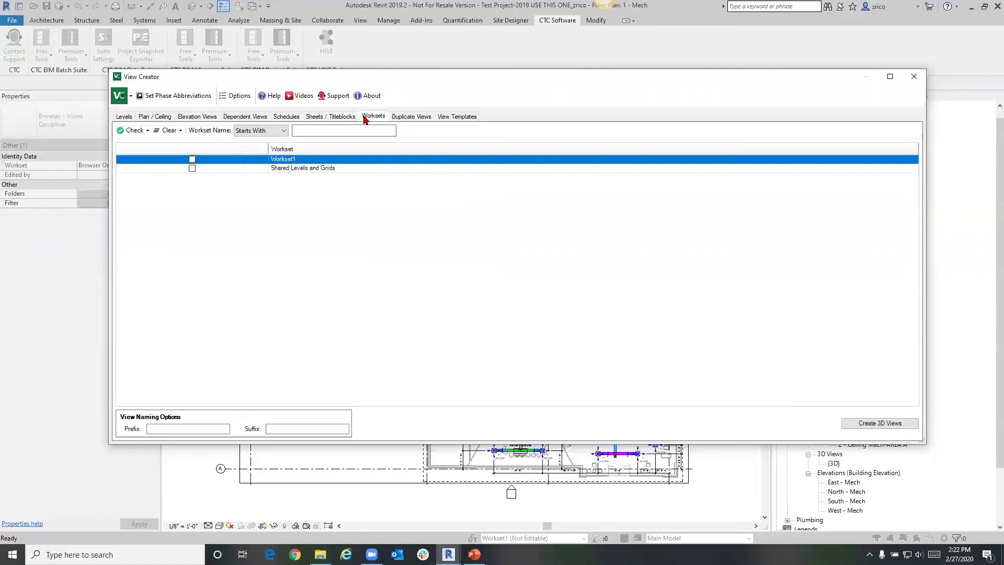
left_click(194, 162)
left_click(193, 160)
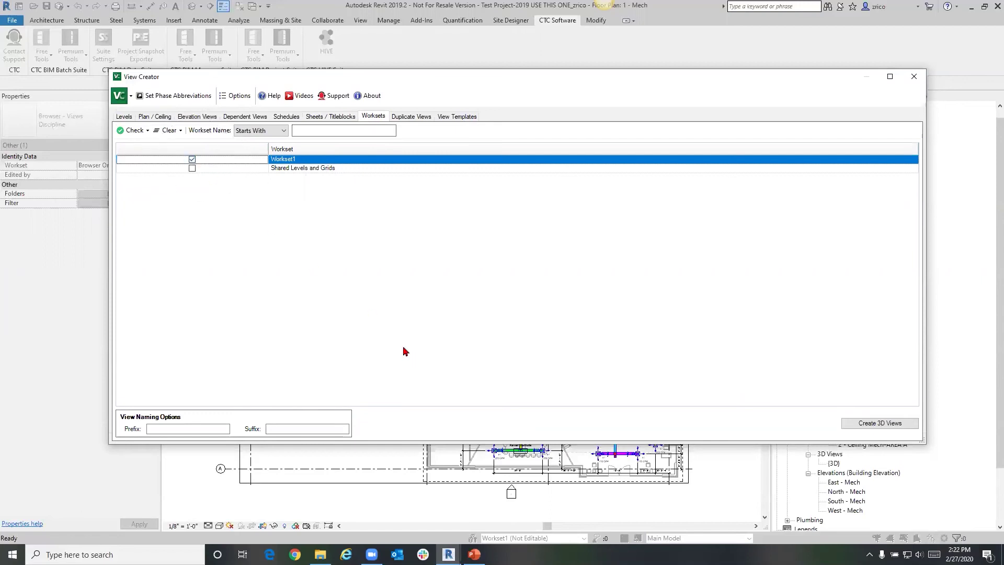
left_click(864, 424)
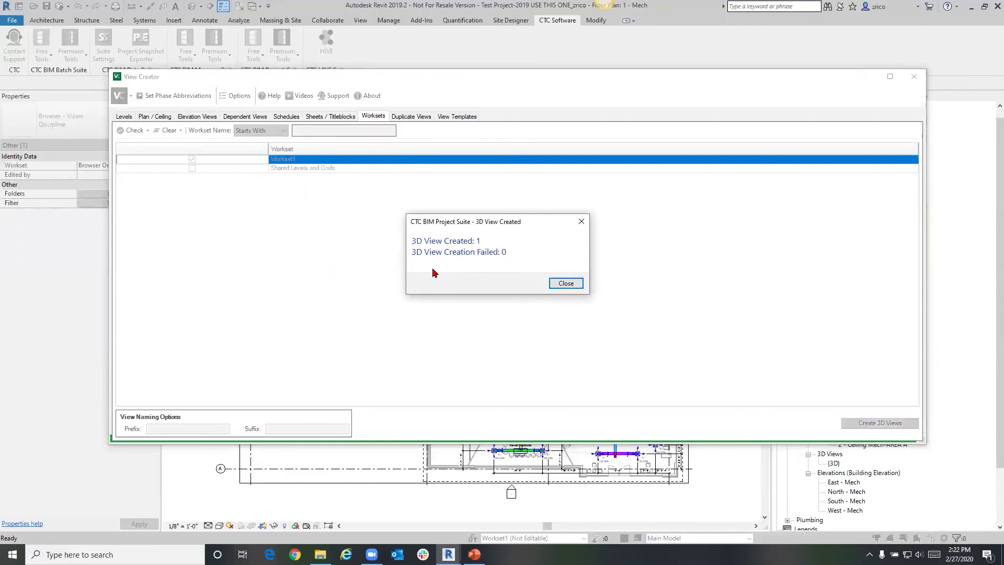
left_click(563, 287)
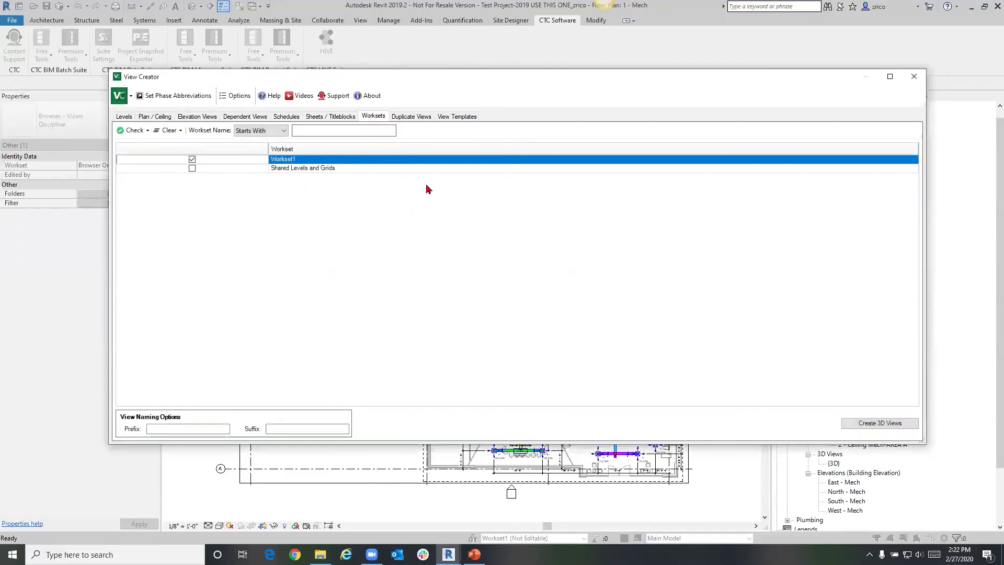
Step: Try to duplicate the default {3D} view and the user-specific 3D view once each with the plain Duplicate setting
left_click(415, 117)
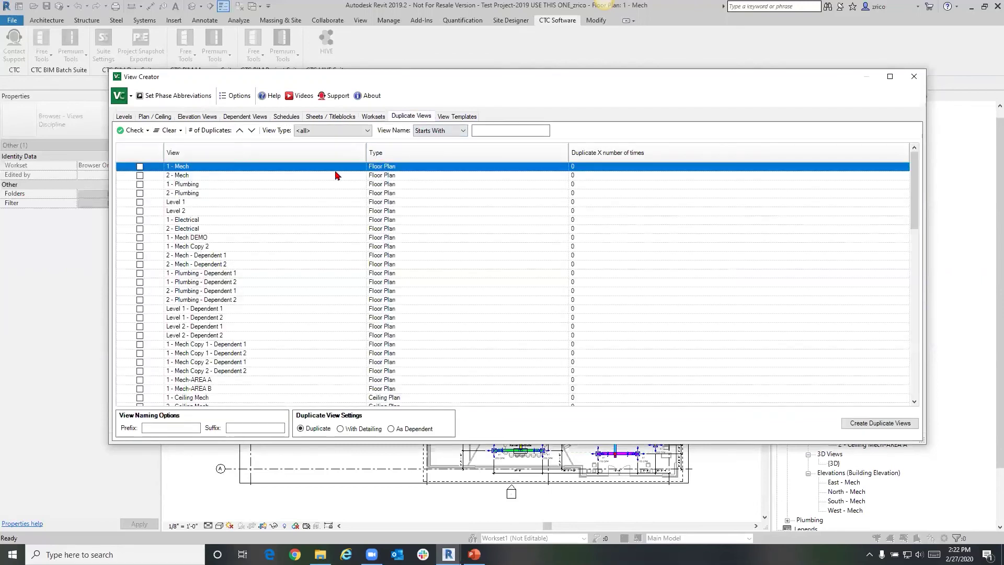
scroll(317, 186, "down", 4)
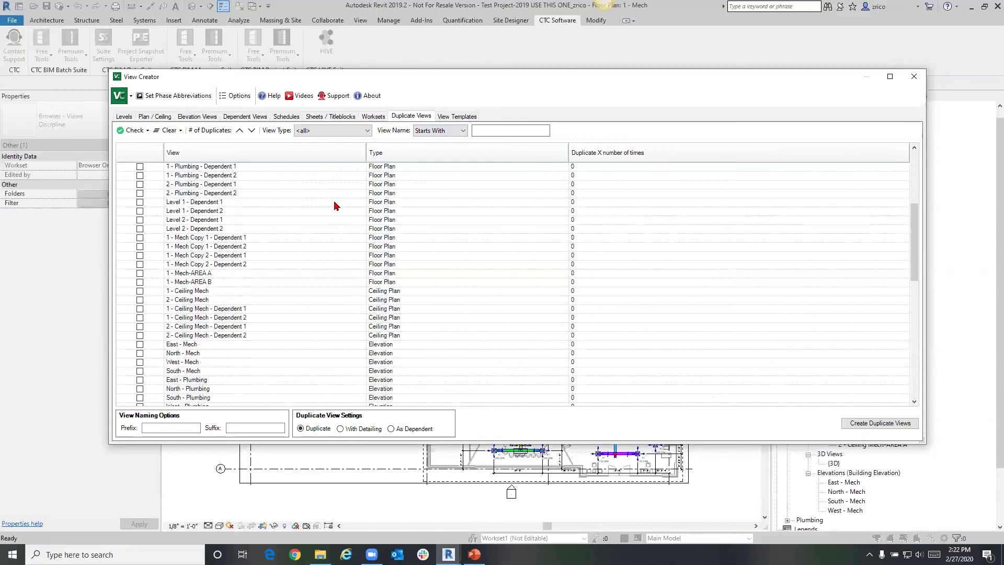
scroll(335, 203, "down", 9)
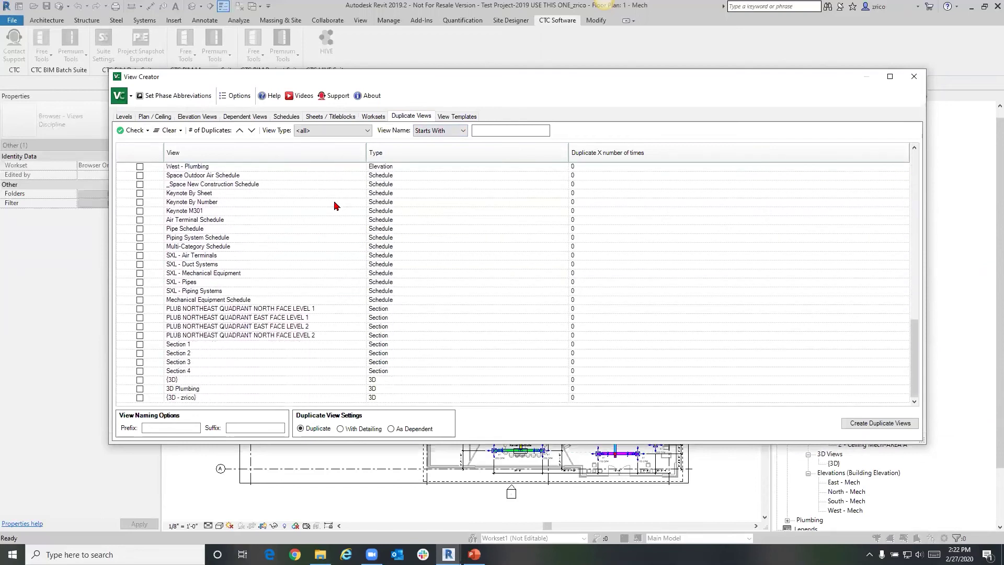
left_click(140, 398)
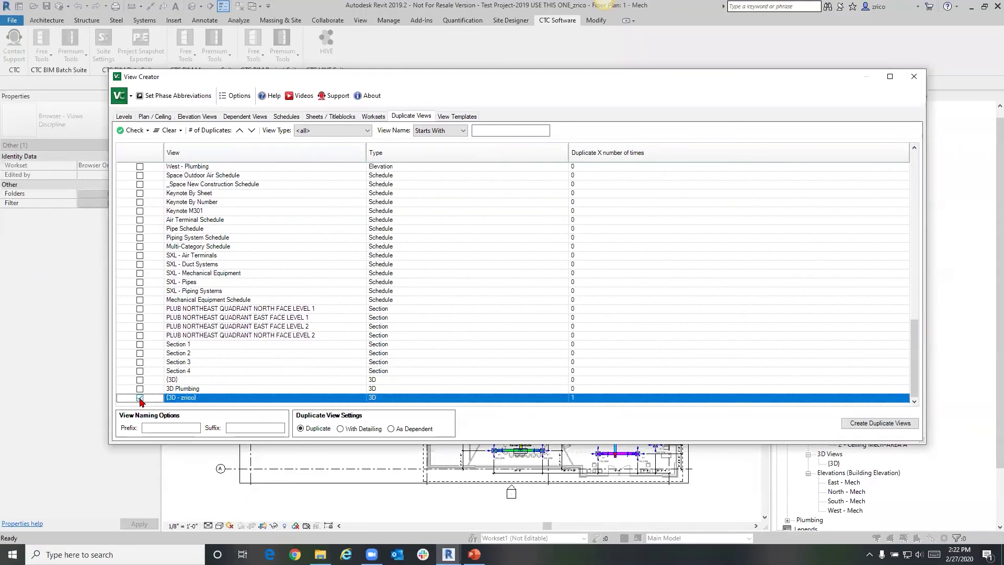
left_click(140, 380)
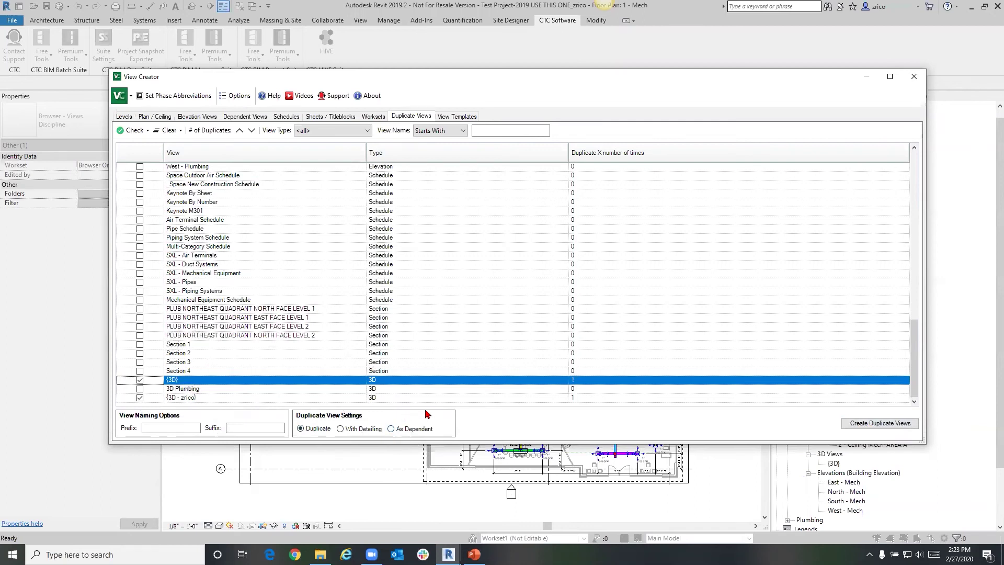
left_click(892, 426)
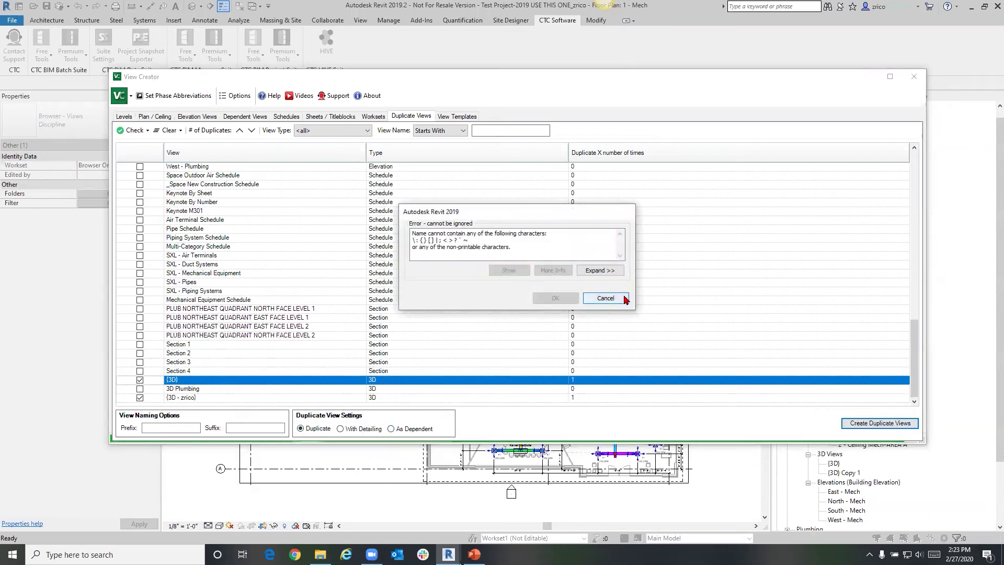
left_click(438, 240)
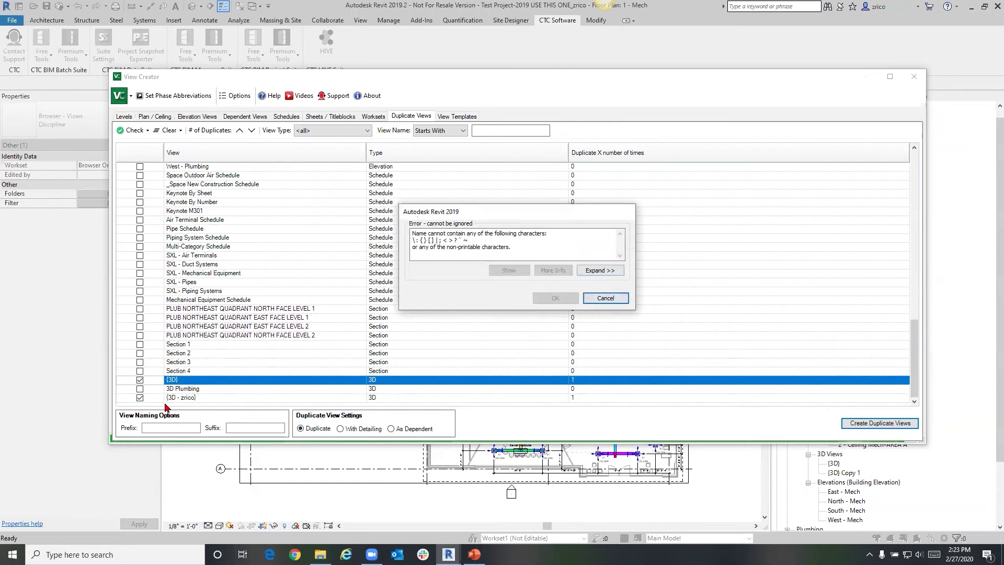
left_click(622, 299)
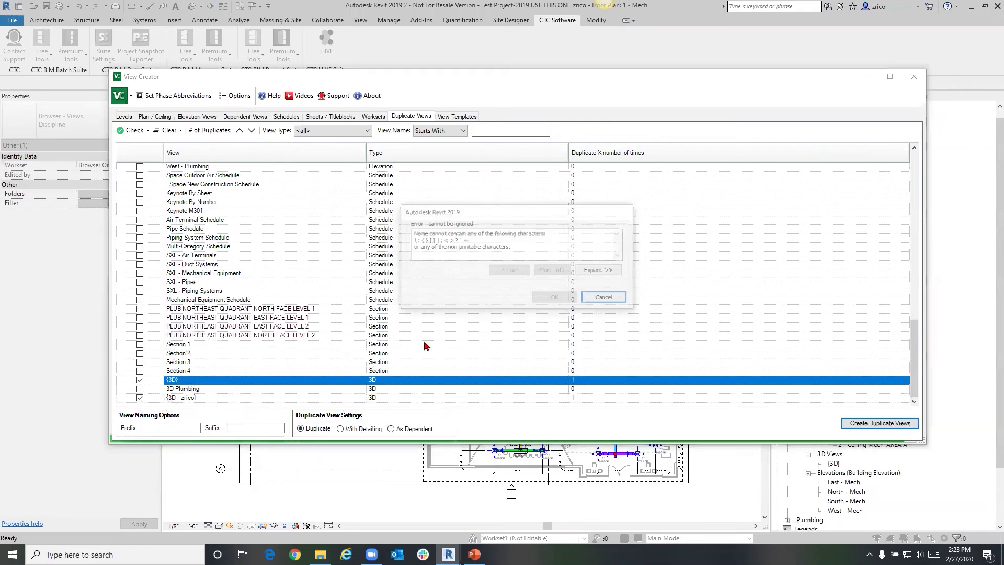
left_click(611, 300)
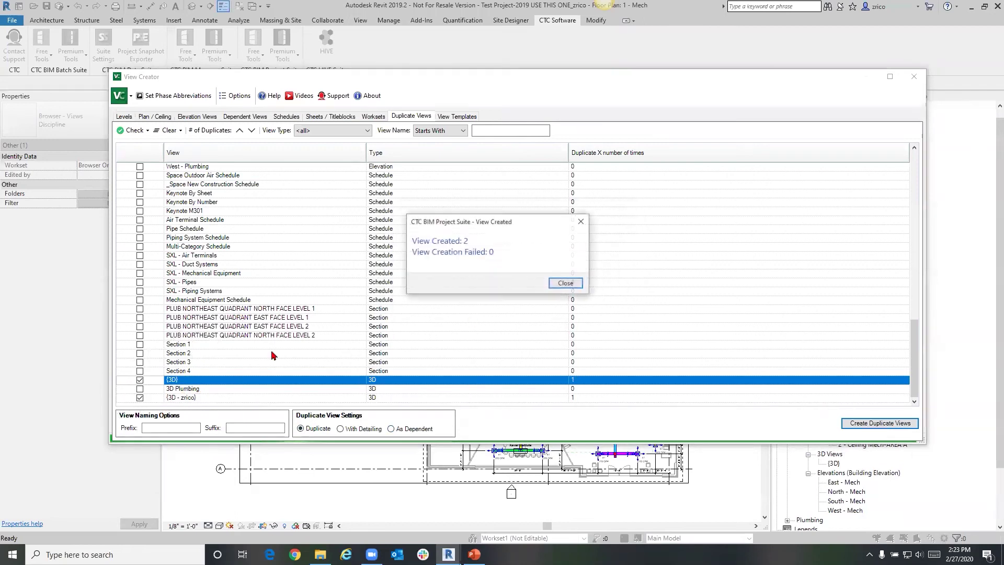
left_click(558, 284)
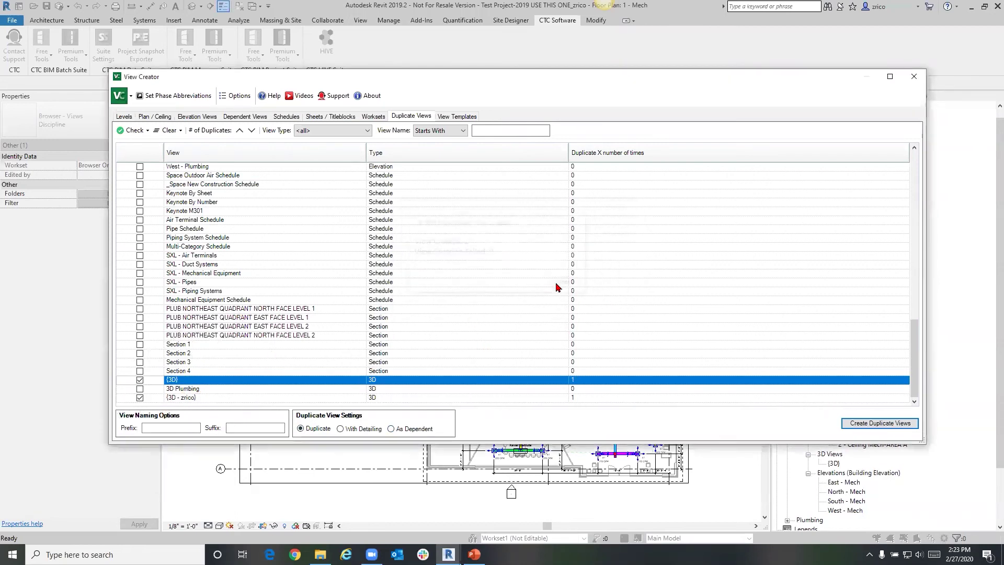
scroll(450, 197, "up", 20)
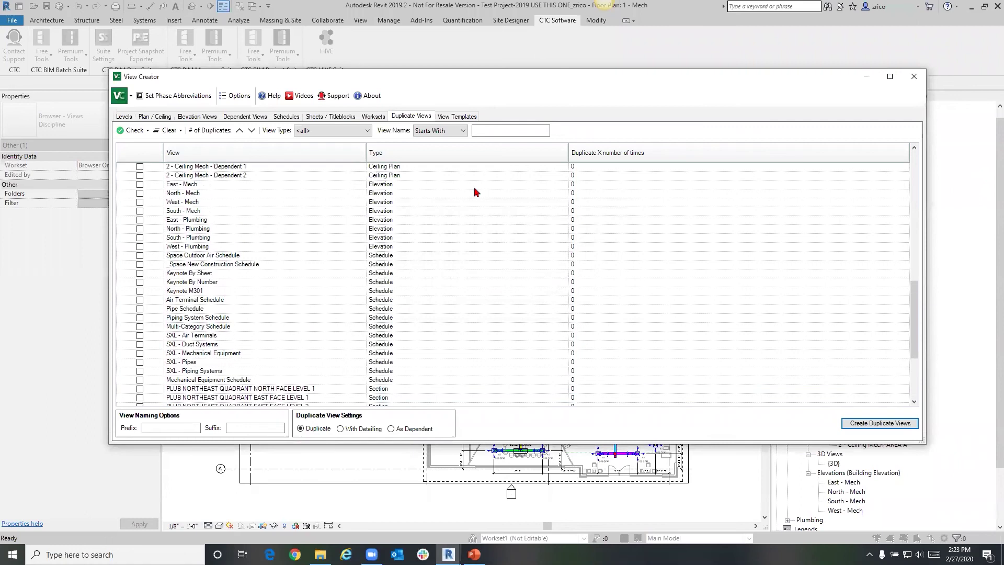
Step: Assign the Mechanical Ceiling view template to 1 - Ceiling Mech, 2 - Ceiling Mech and their four dependent views
left_click(468, 116)
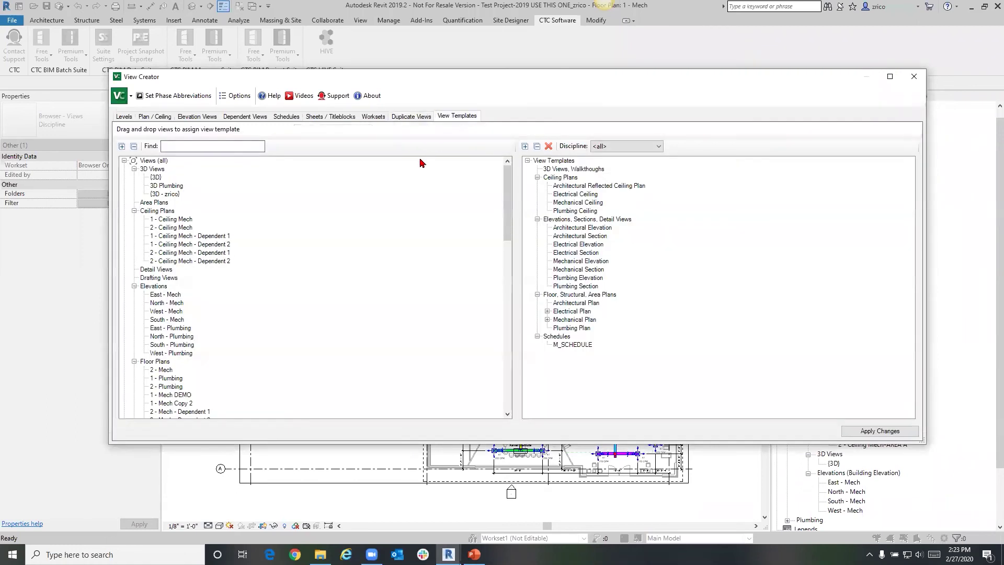
left_click(206, 231)
left_click(190, 219)
left_click(215, 262, "shift")
left_click_drag(175, 227, 584, 208)
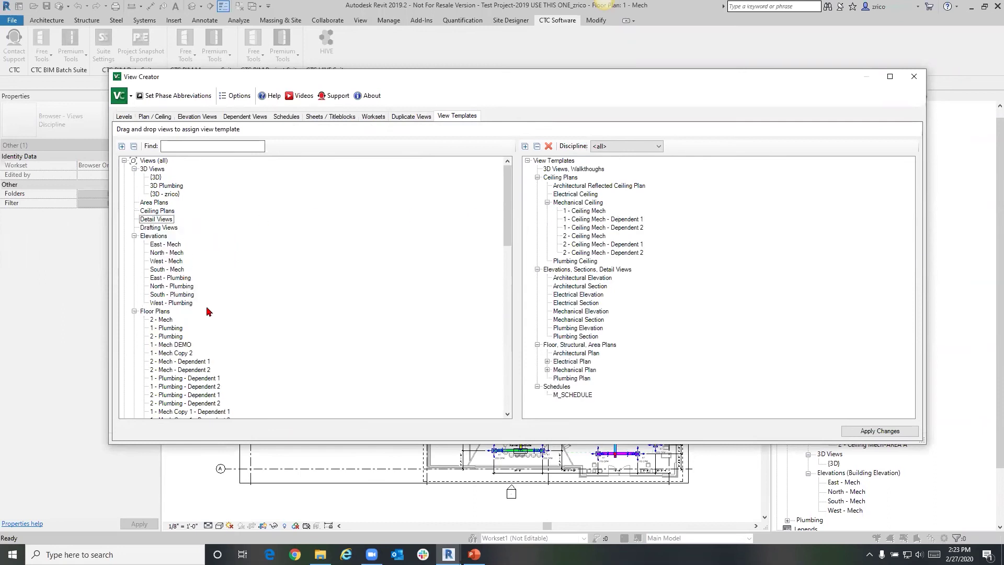
Step: Assign the Mechanical Elevation view template to the East, North, West and South - Mech elevations
left_click(165, 244)
left_click(178, 303, "shift")
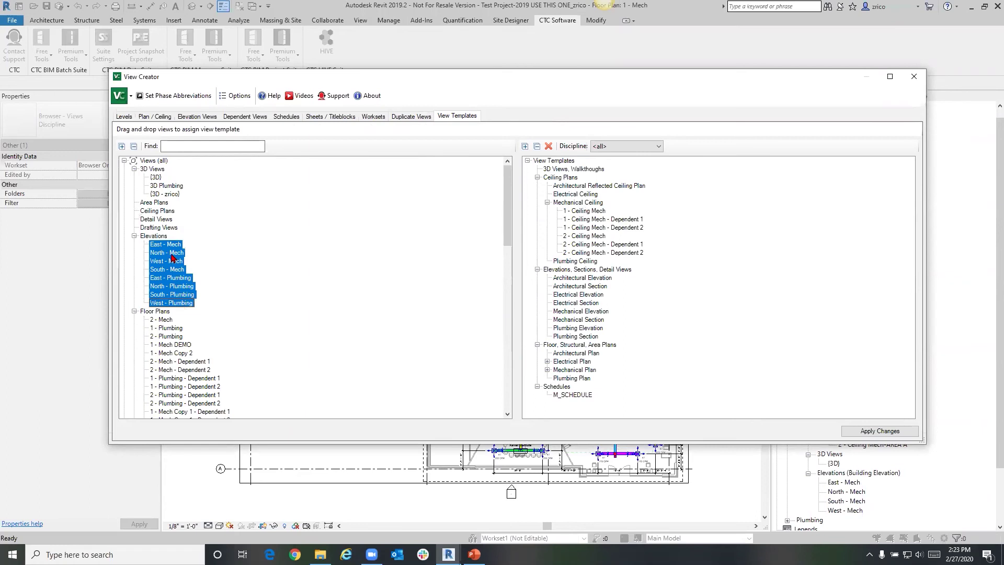
left_click_drag(171, 251, 176, 272)
left_click(177, 270)
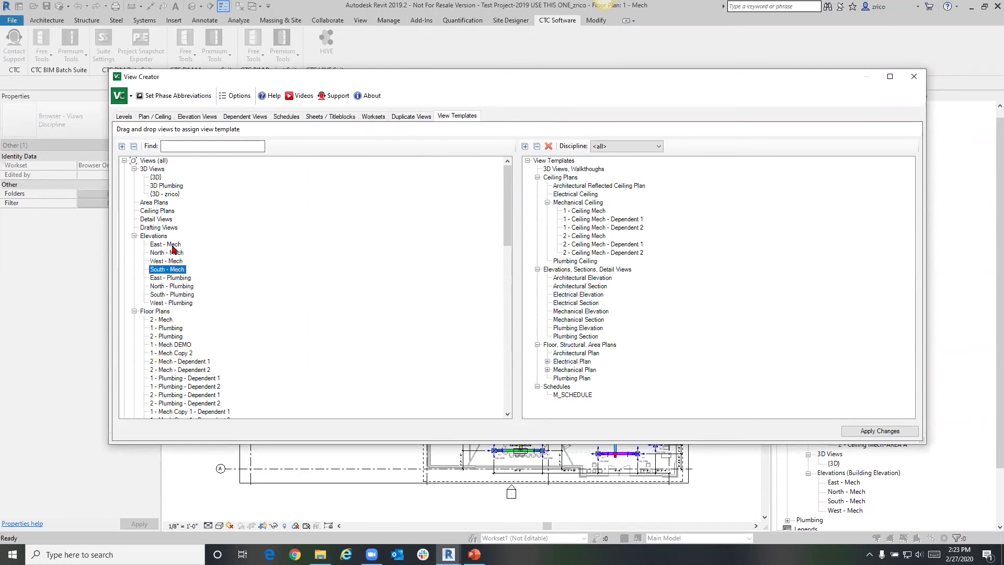
left_click(173, 244, "shift")
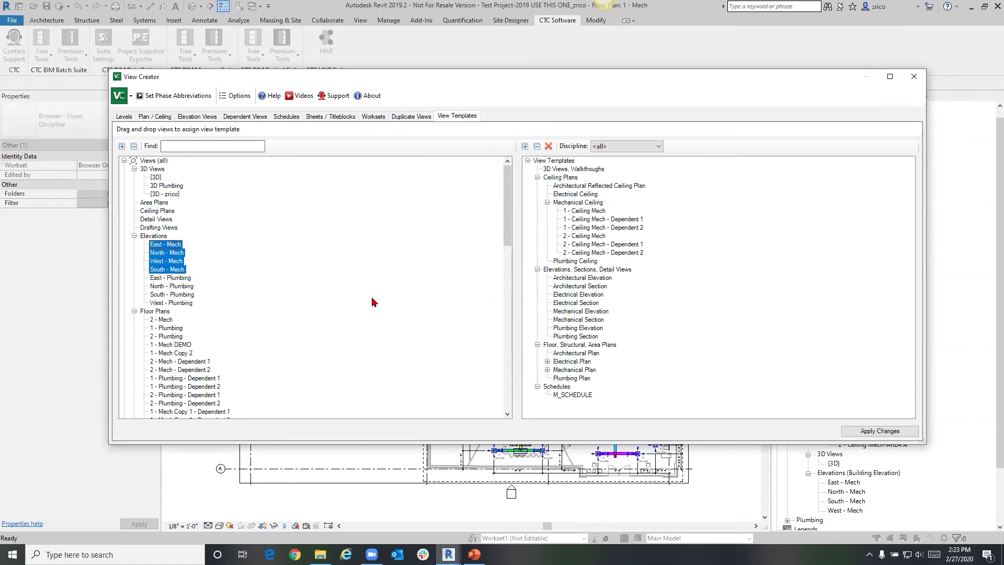
left_click_drag(175, 260, 585, 316)
Step: Assign the Plumbing Elevation view template to the four Plumbing elevations, apply all template changes, and dismiss the event log
left_click(187, 270)
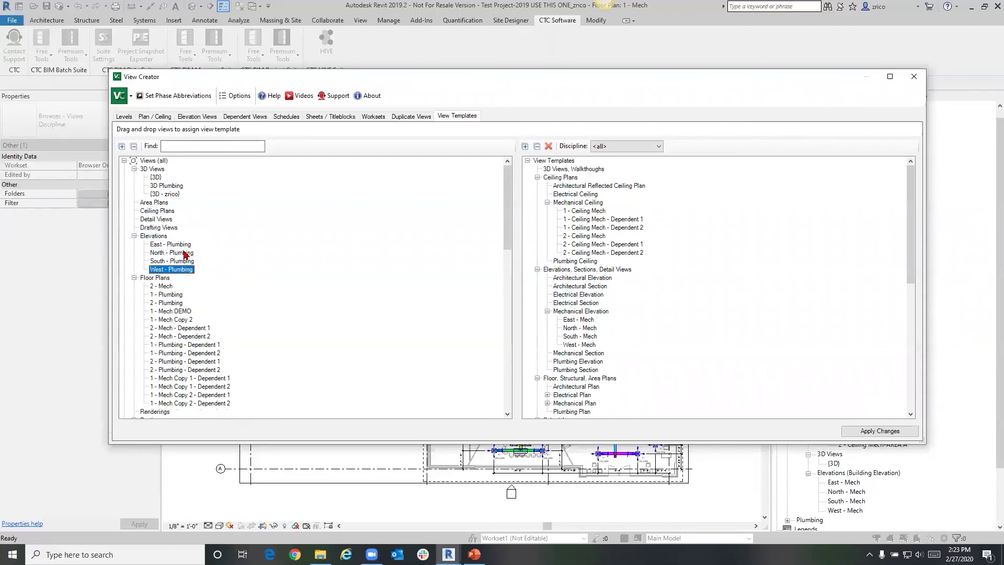
left_click(183, 245, "shift")
left_click_drag(183, 245, 585, 367)
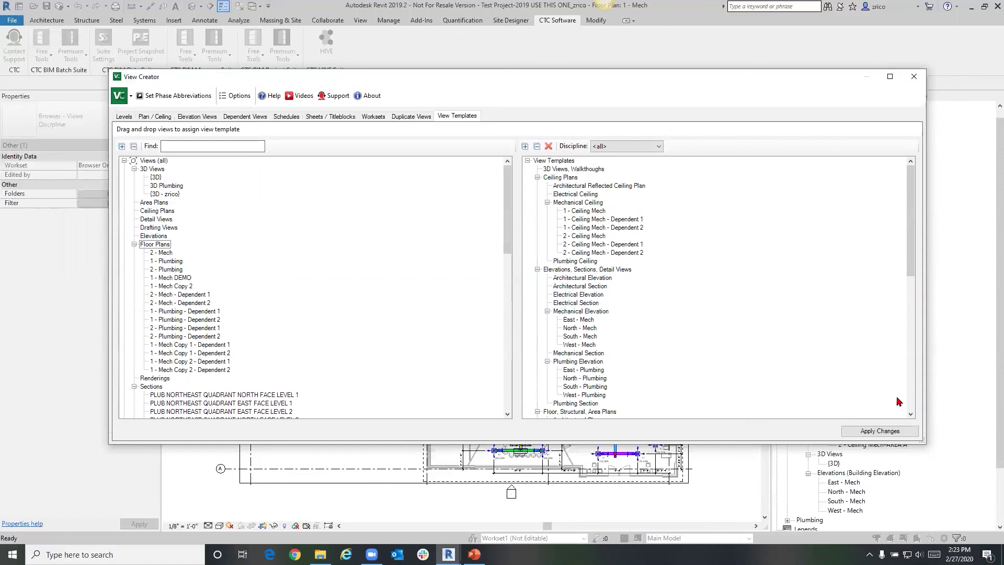
left_click(882, 430)
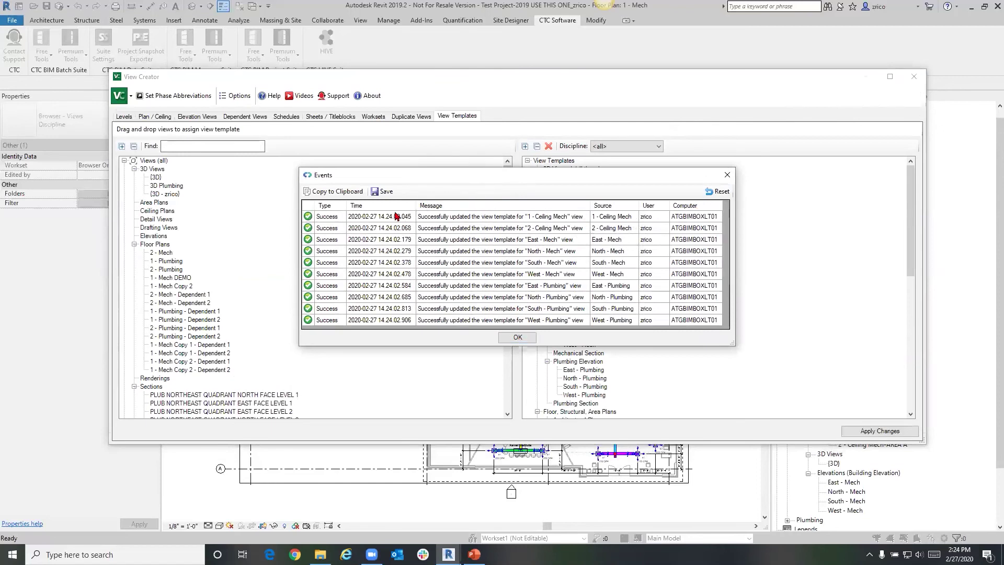
left_click(529, 338)
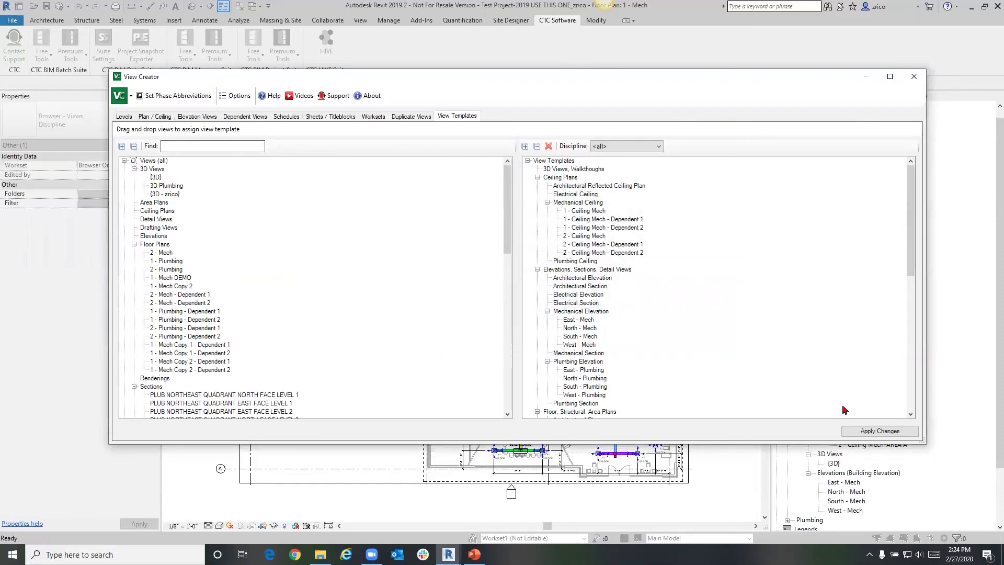
Step: Close View Creator and open the sheet S502 - Schedules 2 from the project's sheet list
left_click(919, 84)
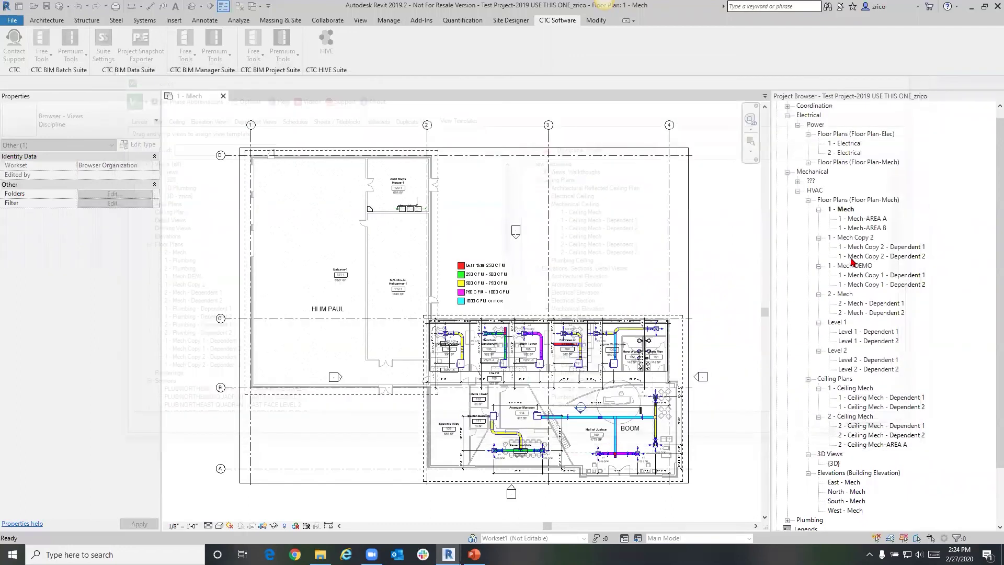
scroll(853, 262, "down", 3)
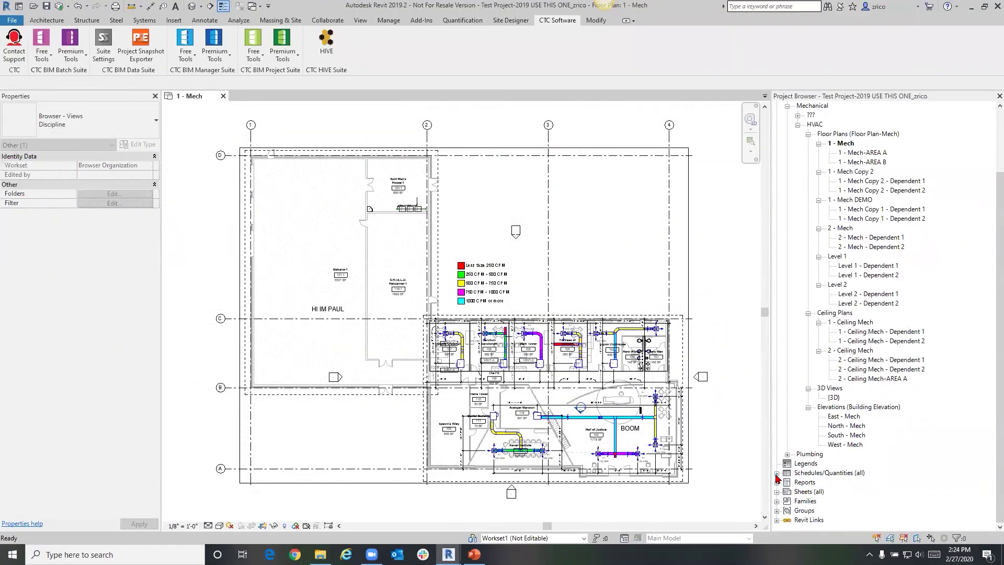
left_click(777, 491)
scroll(806, 392, "down", 1)
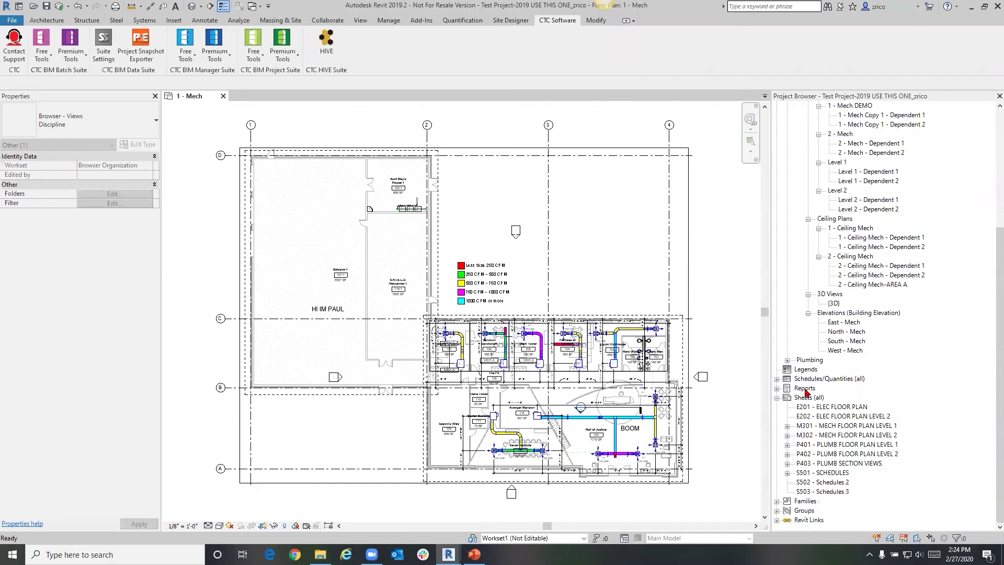
left_click(832, 481)
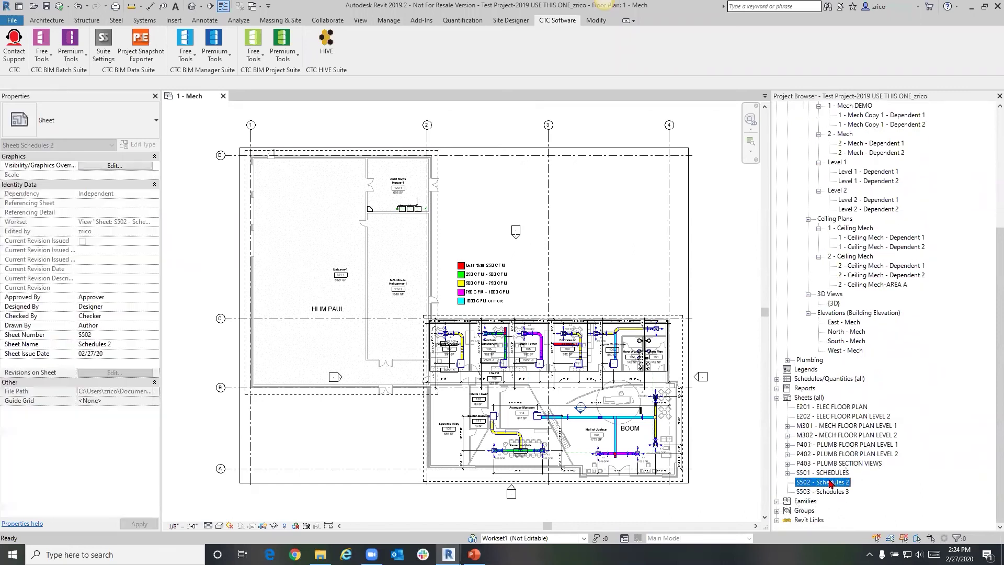
double_click(832, 482)
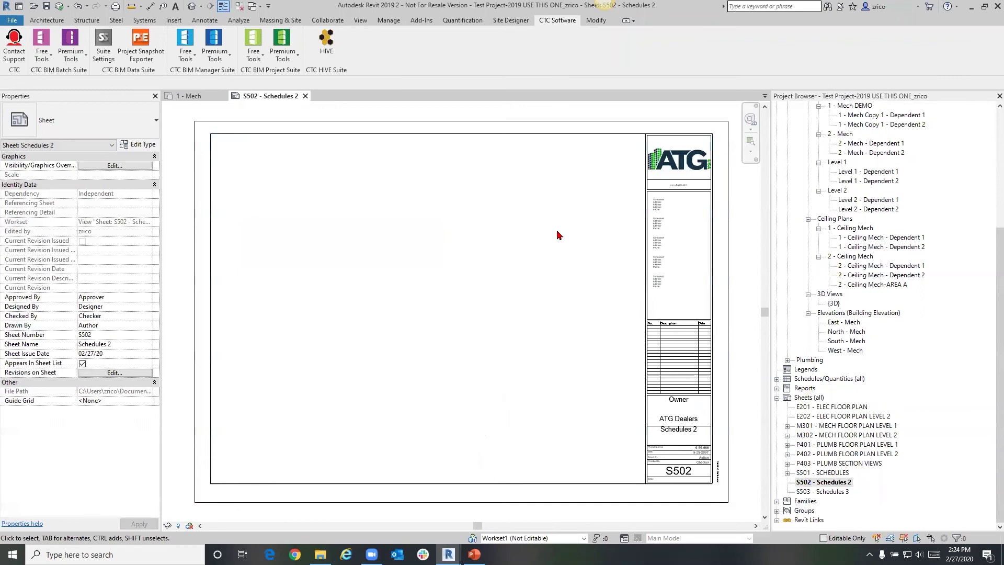
Step: Place the SXL - Air Terminals-Level 2 schedule in the upper-left area of sheet S502
scroll(837, 324, "up", 1)
scroll(830, 343, "down", 1)
left_click(778, 379)
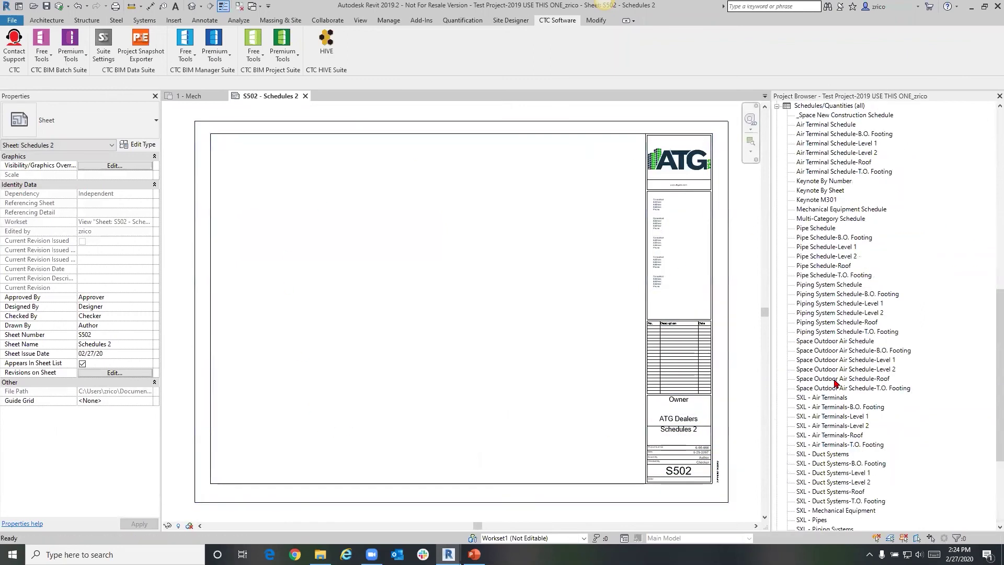
left_click(837, 425)
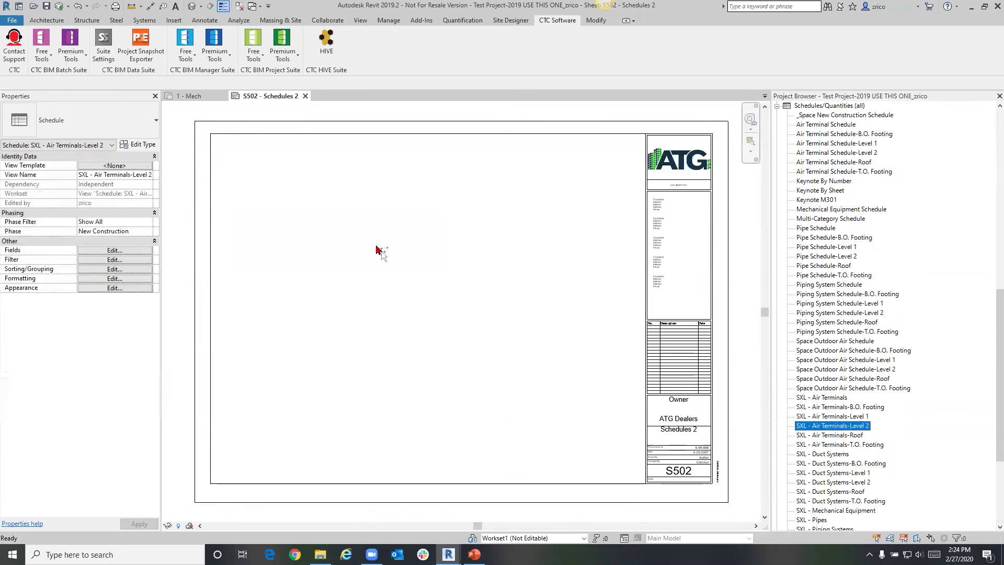
left_click_drag(295, 195, 283, 201)
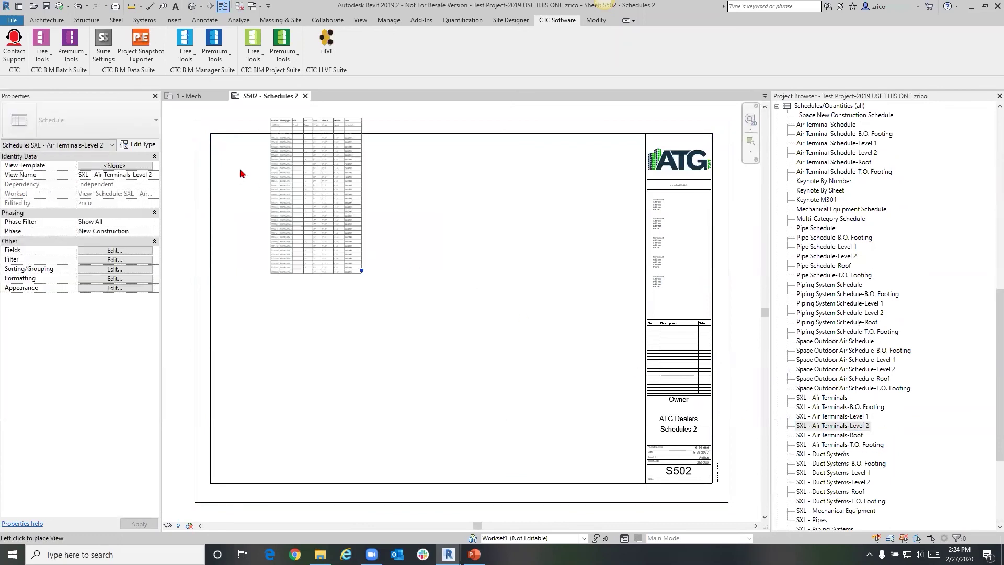
left_click(269, 239)
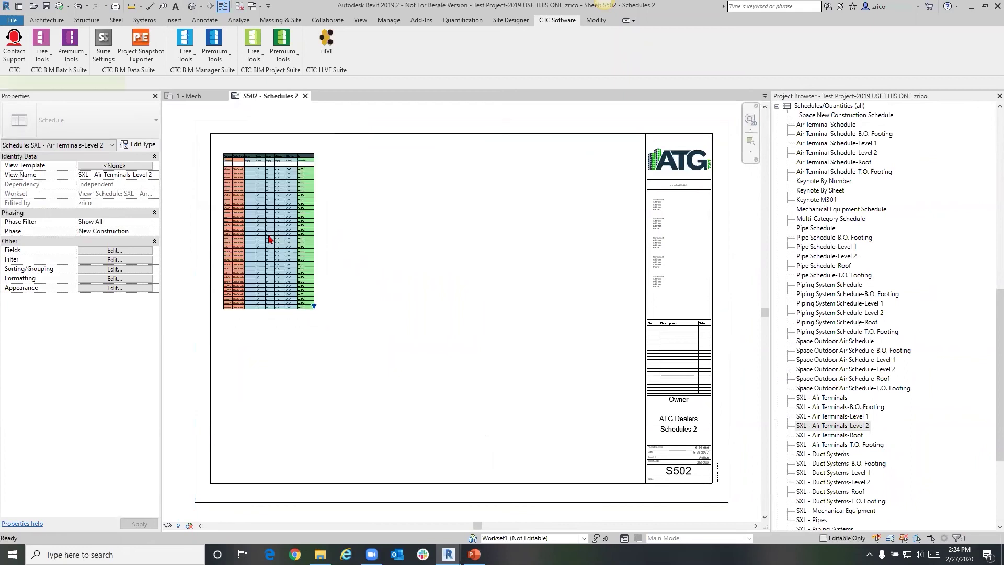
left_click(361, 236)
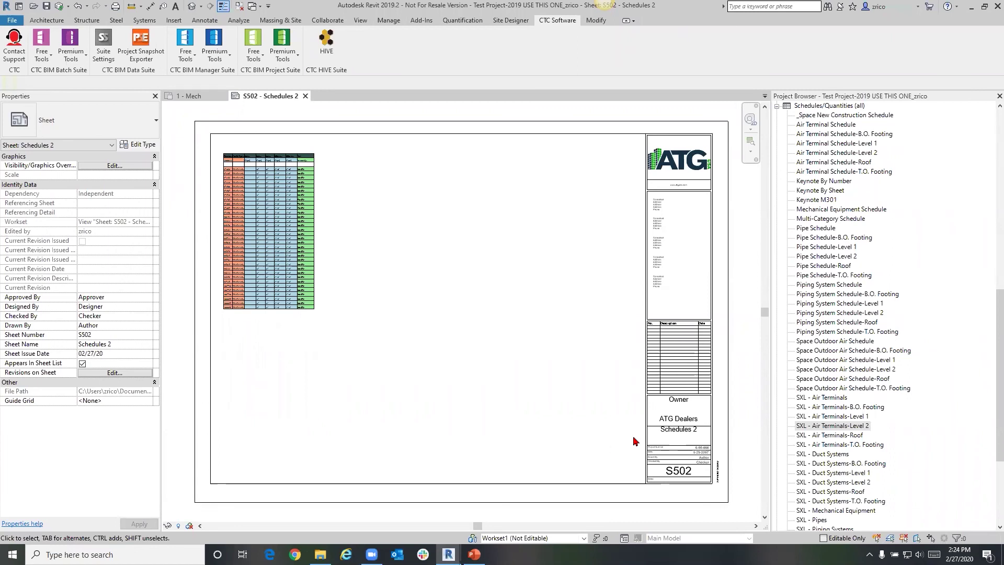
Step: Reopen View Creator to review the sheet names, numbers and titleblock assignments, then close it
left_click(282, 52)
left_click(314, 327)
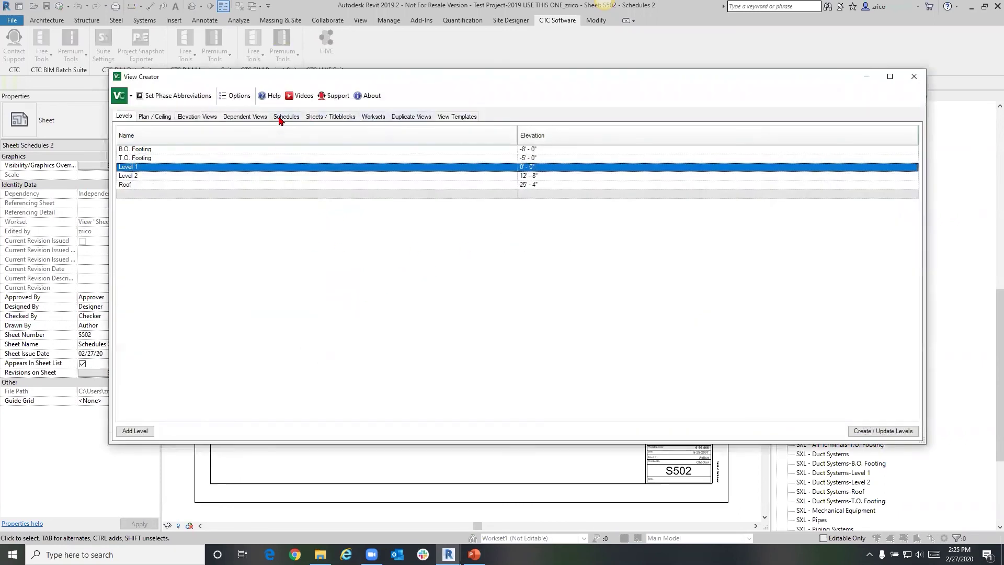
left_click(324, 116)
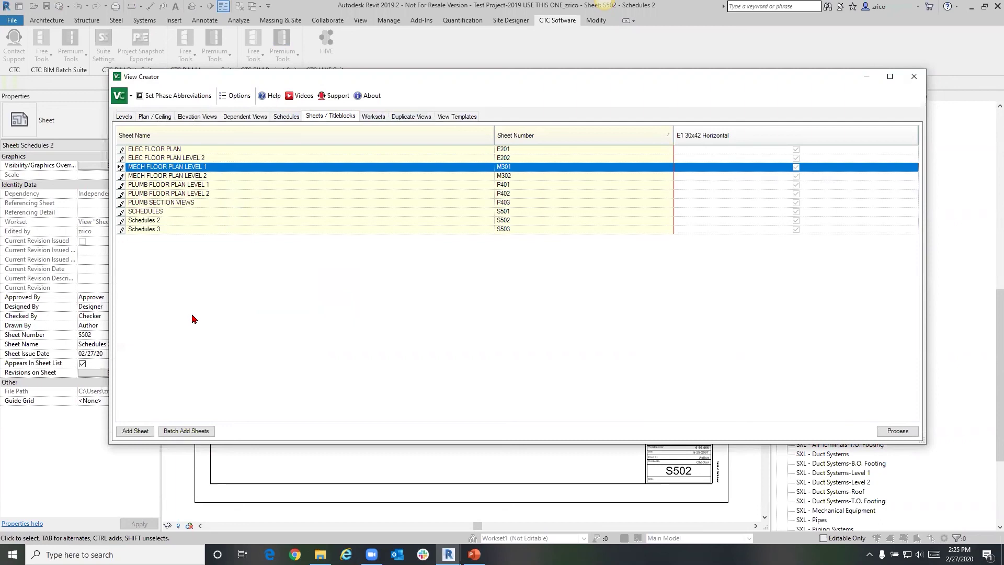
left_click(914, 76)
Step: Switch to the PowerPoint presentation View Creator at the Start and start the slide show from the Review slide
left_click(972, 6)
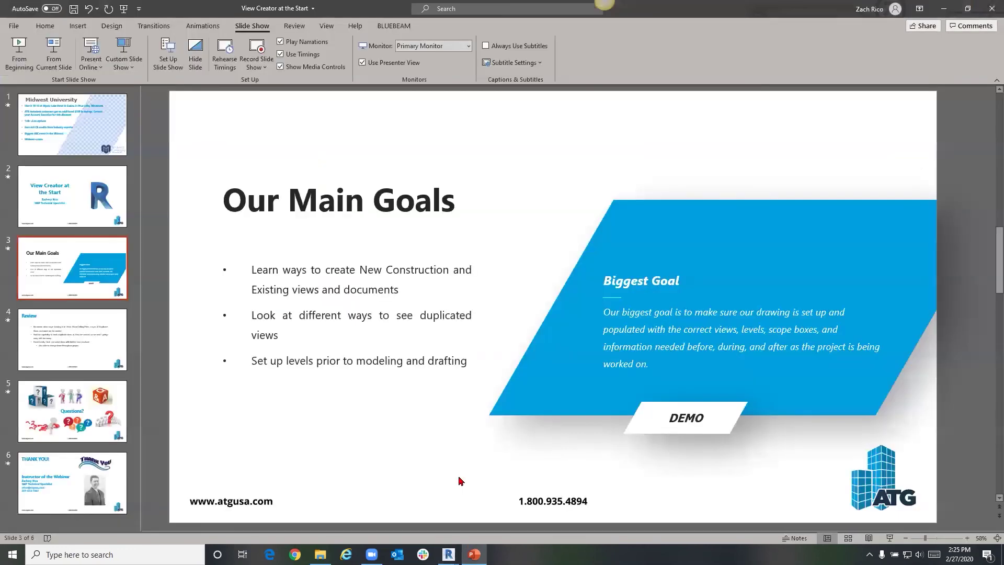
left_click(96, 364)
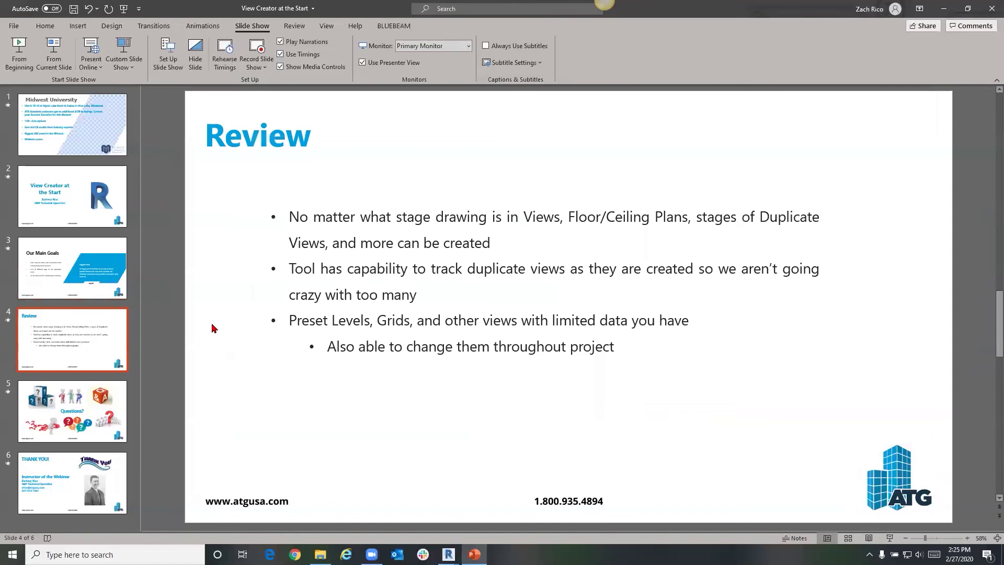
left_click(890, 537)
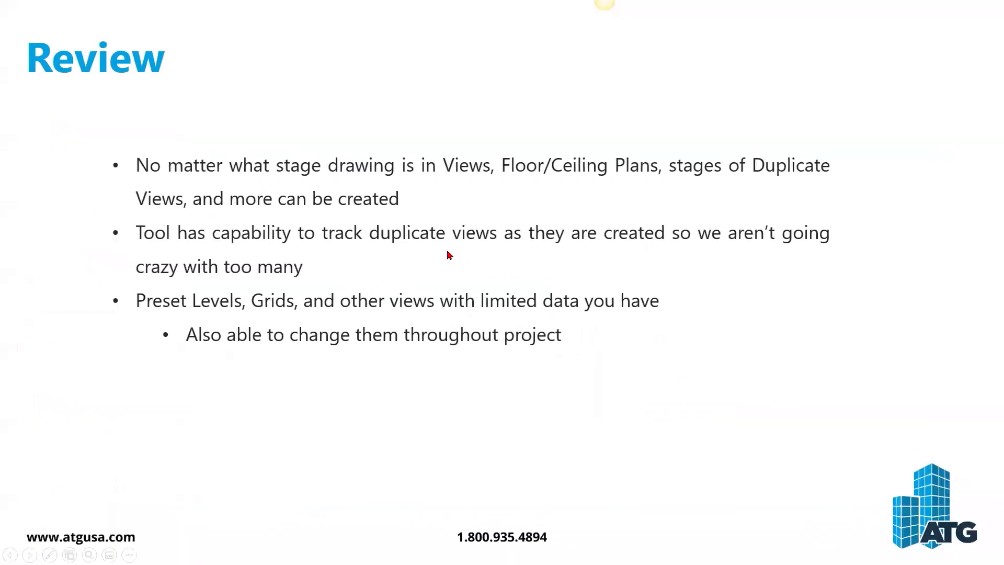